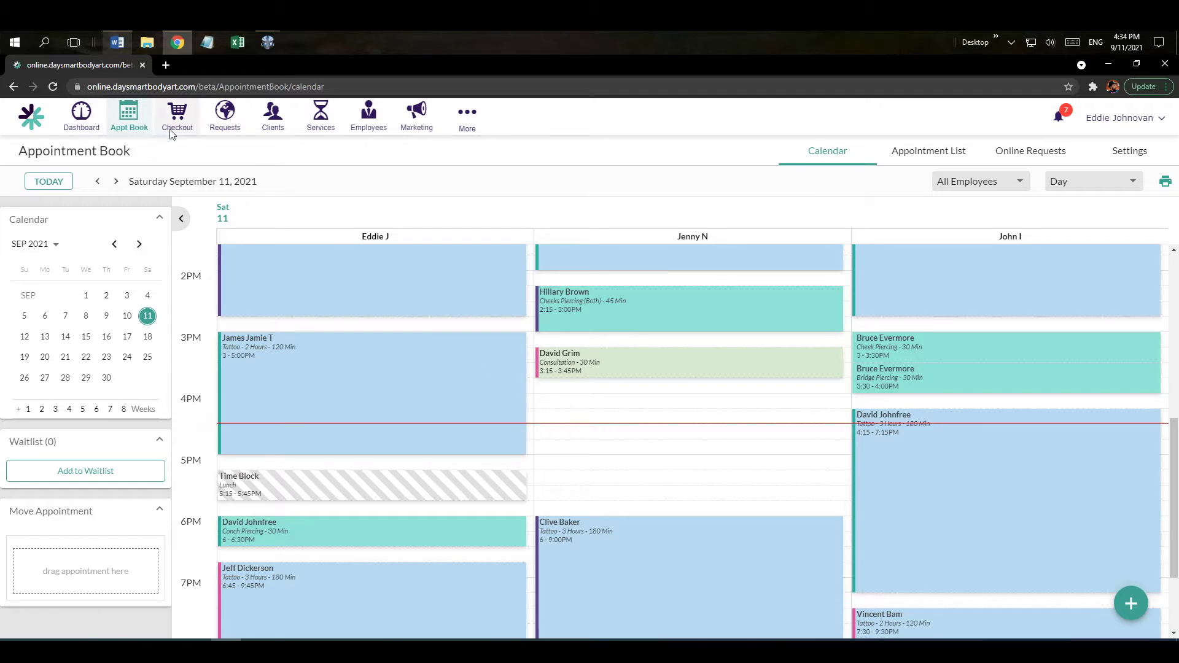
Browse the Clients, Services and Employees lists, then open Options and expand Management.
left_click(278, 130)
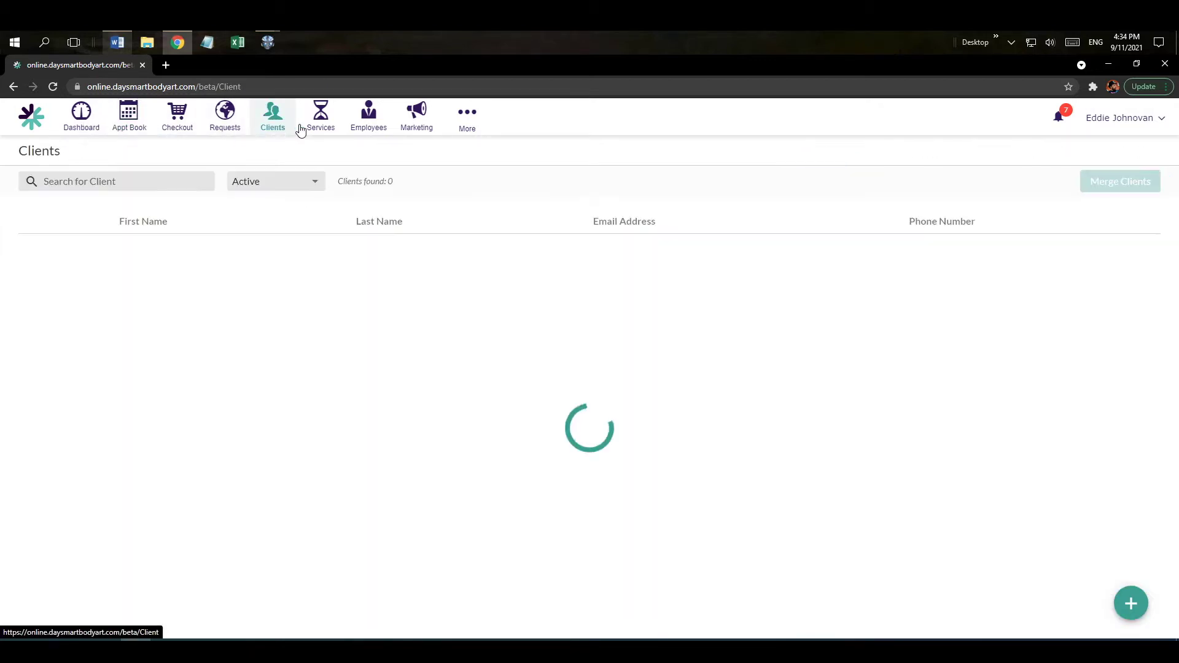
left_click(320, 122)
left_click(383, 126)
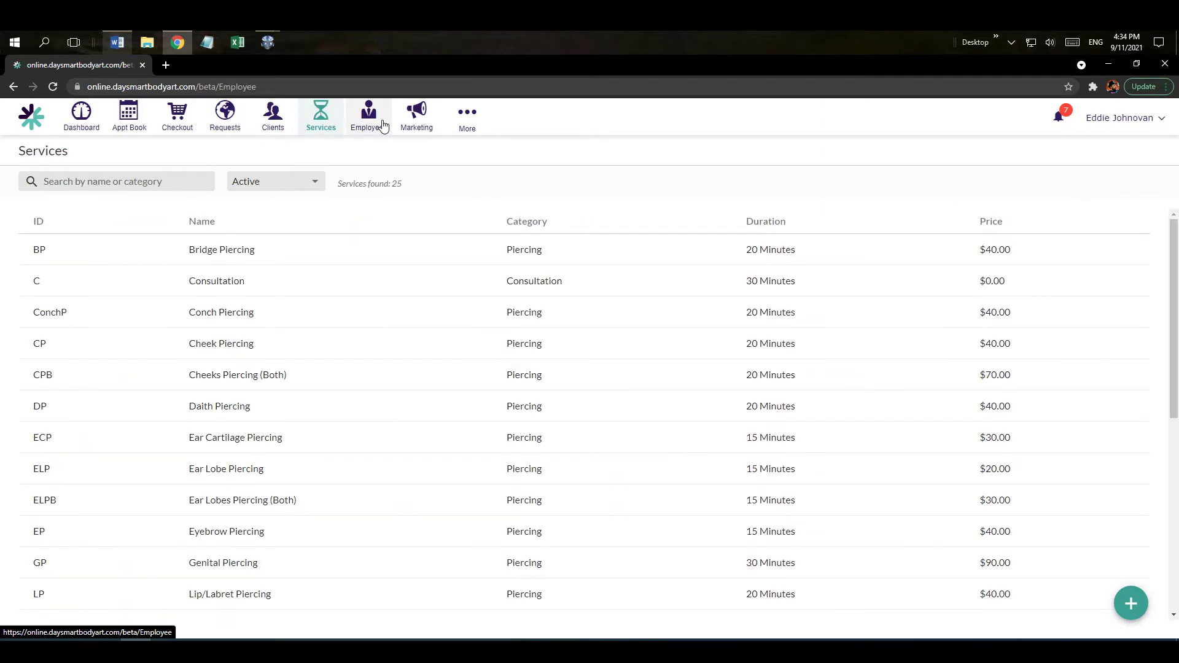
left_click(466, 127)
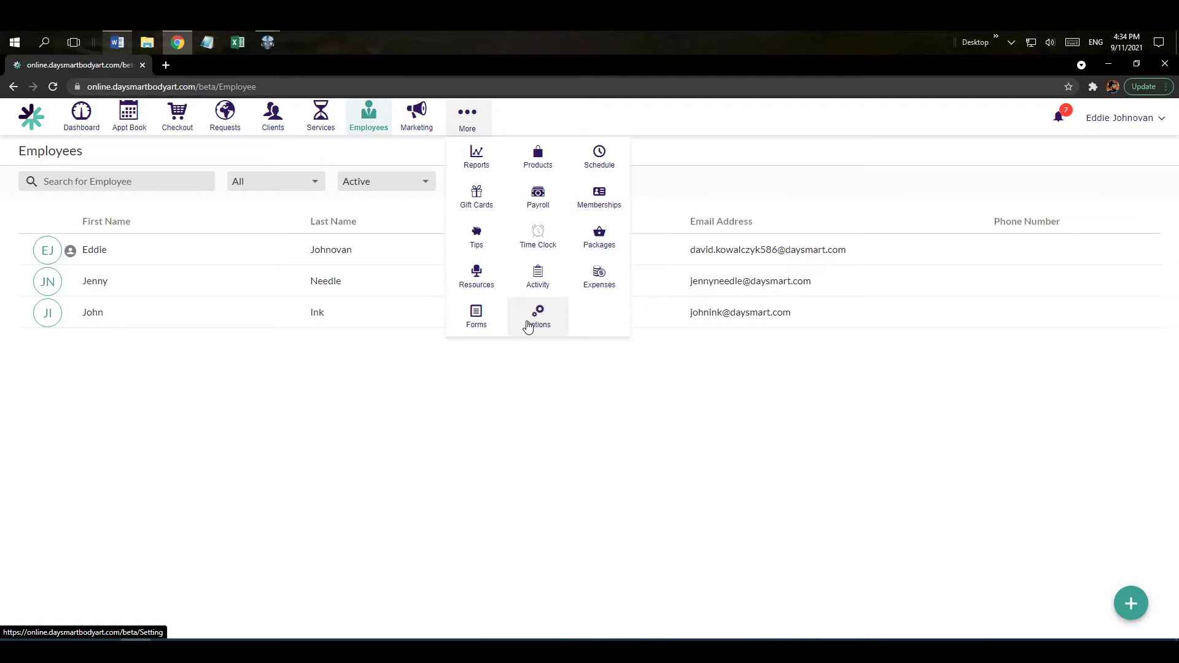
left_click(528, 325)
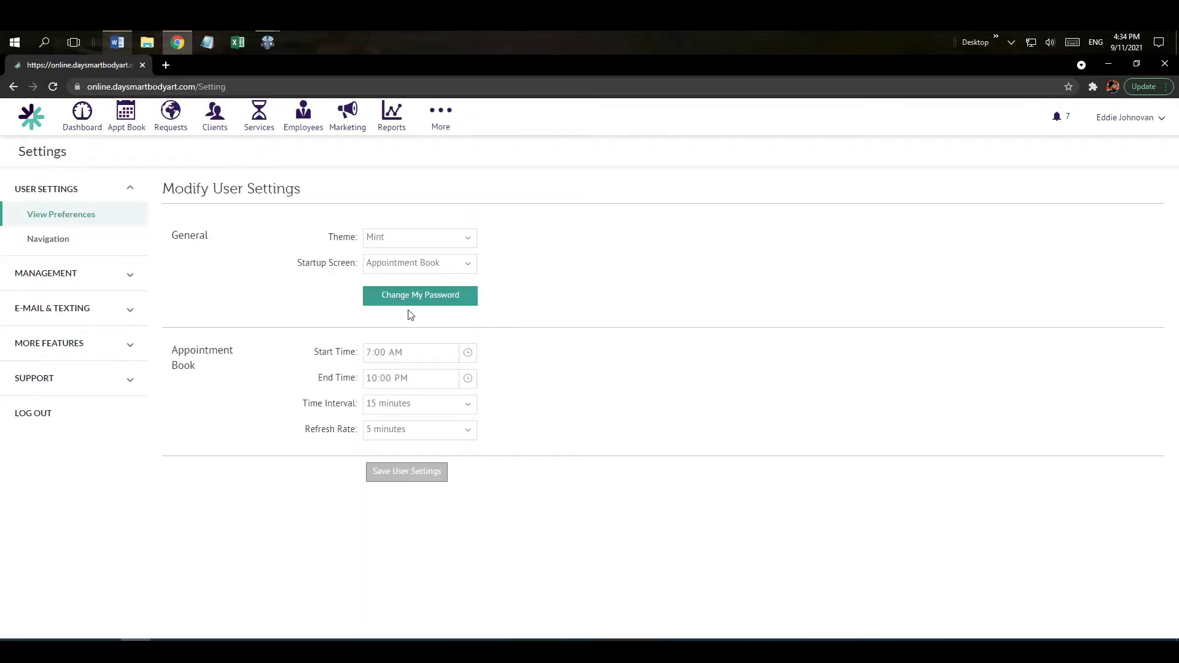
left_click(105, 279)
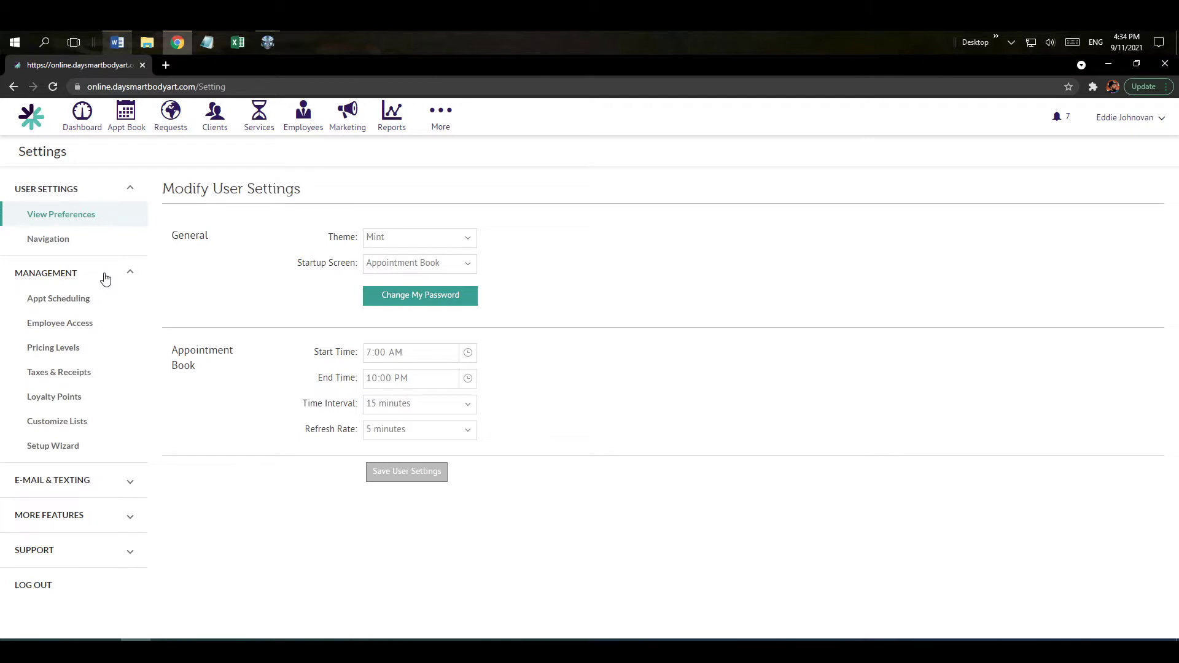
Start the setup wizard and save business hours with Monday and Tuesday left open.
left_click(74, 452)
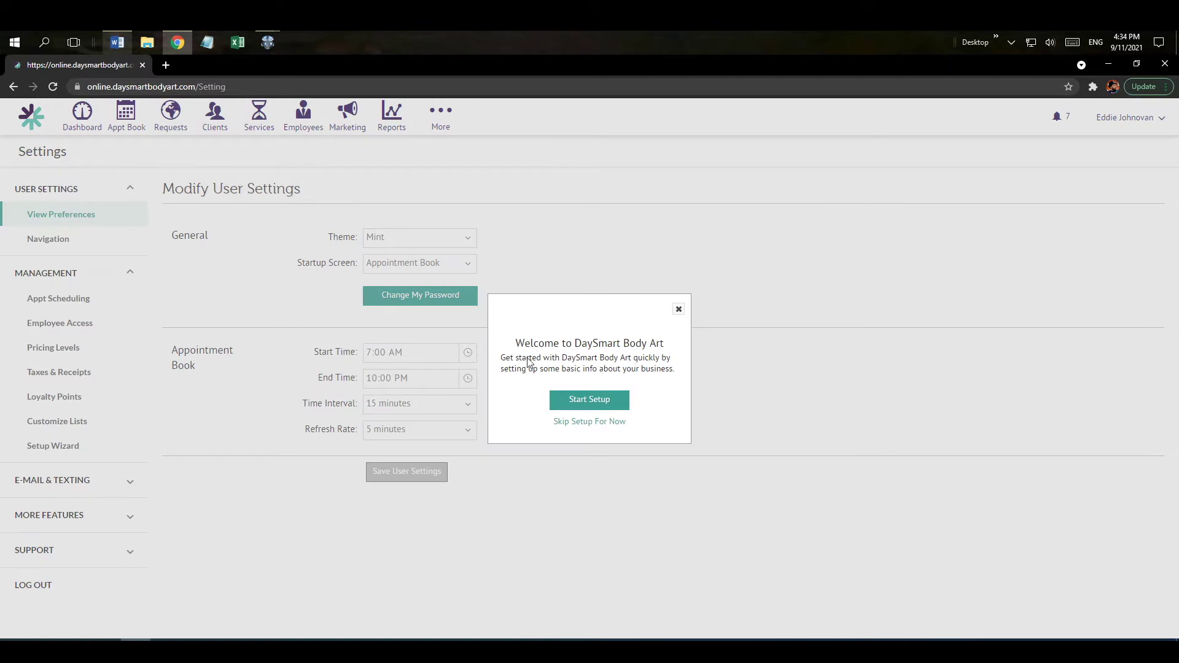
left_click(585, 404)
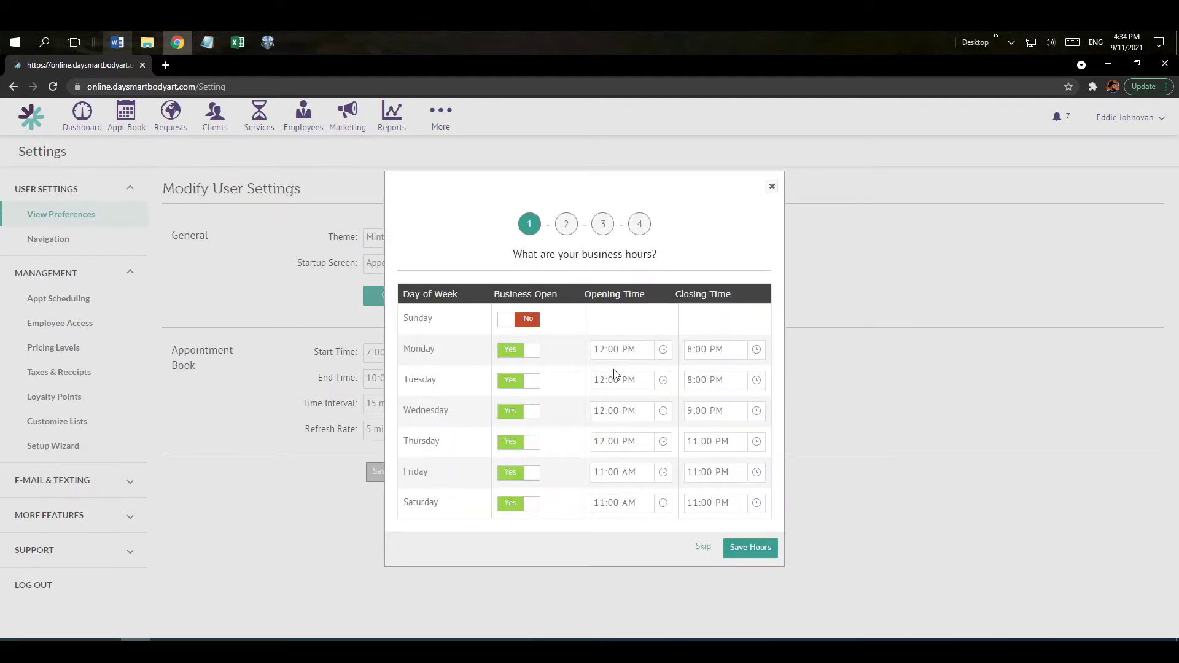
left_click(512, 355)
left_click(513, 382)
left_click(517, 381)
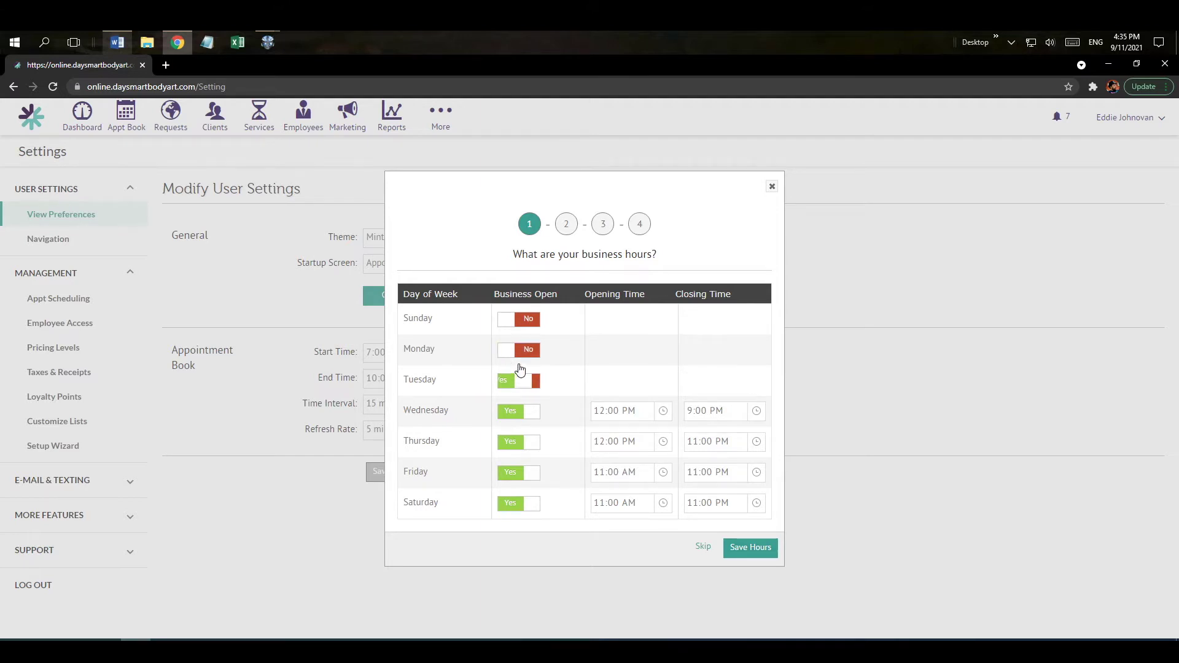
left_click(518, 351)
left_click(663, 350)
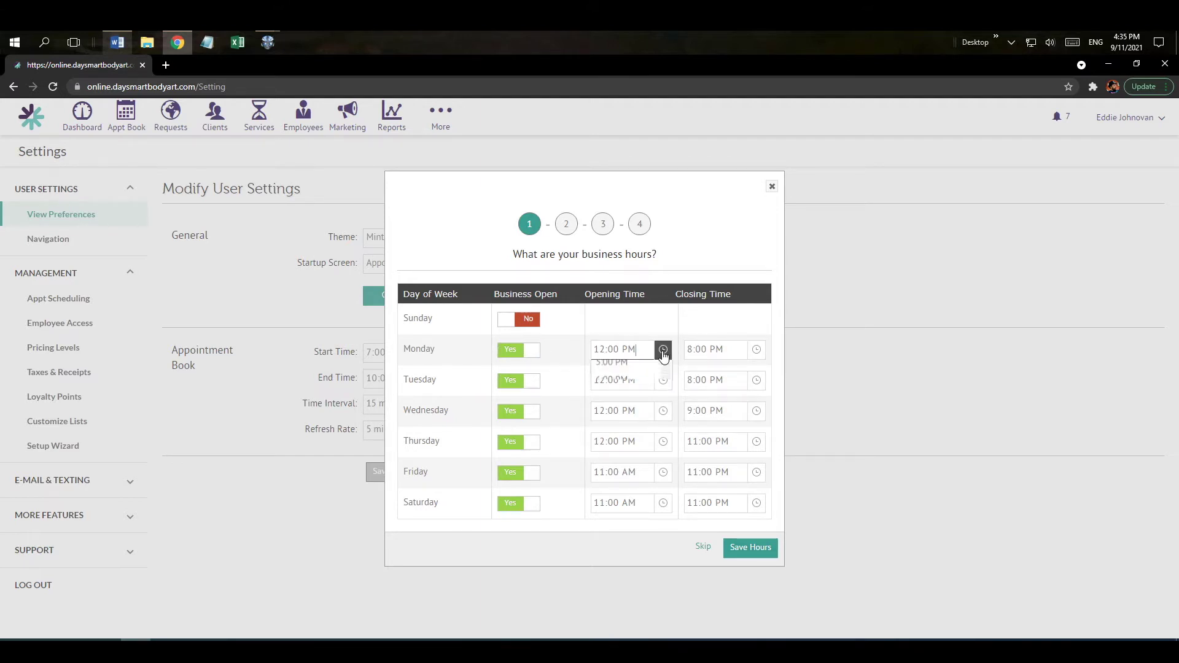
left_click(701, 330)
left_click(743, 550)
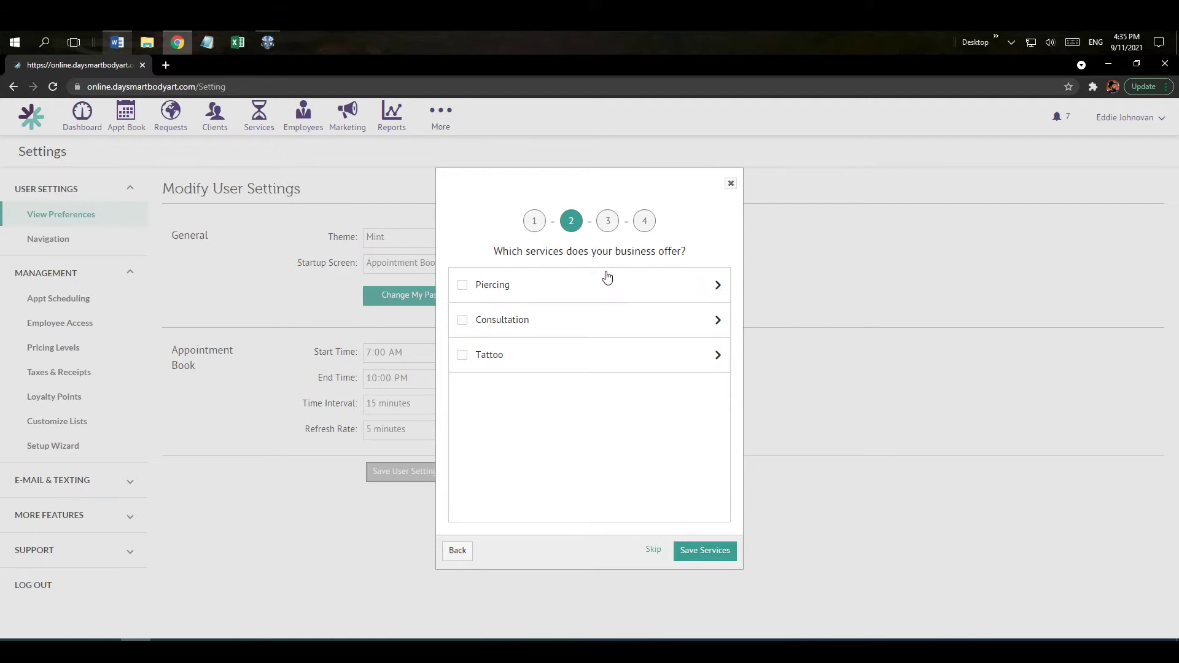
Expand Piercing, select all its services and save them in the wizard.
left_click(714, 285)
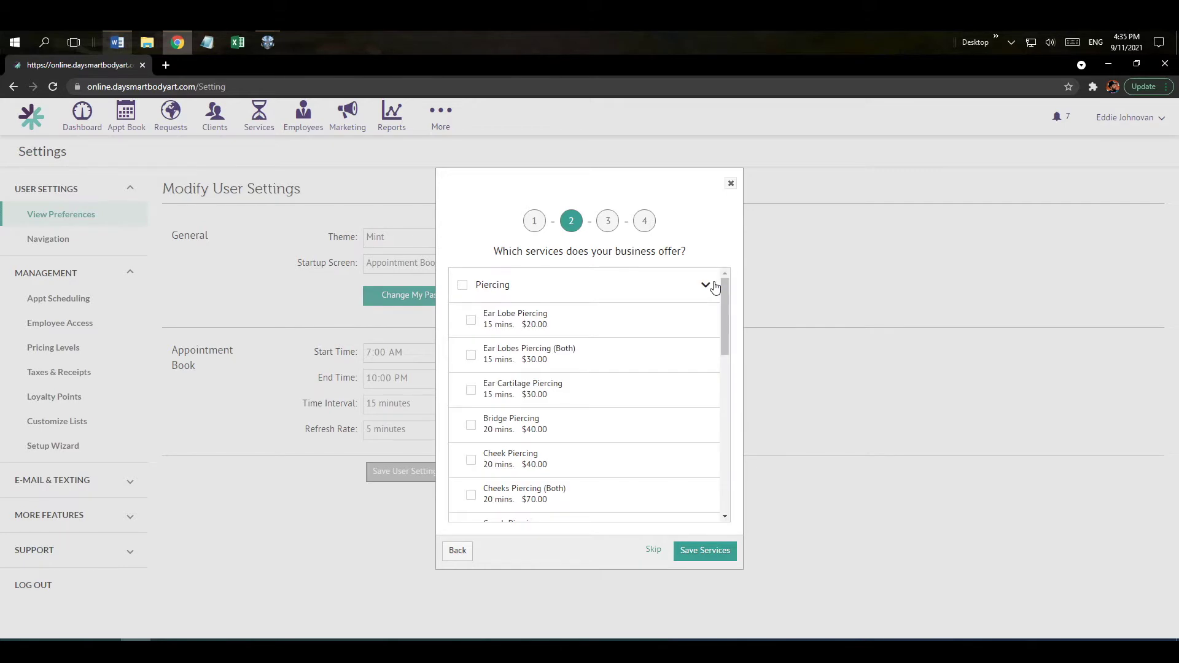
mouse_move(721, 316)
left_mouse_down()
mouse_move(723, 446)
mouse_move(722, 301)
left_mouse_up()
left_click(463, 289)
left_click_drag(725, 313, 722, 464)
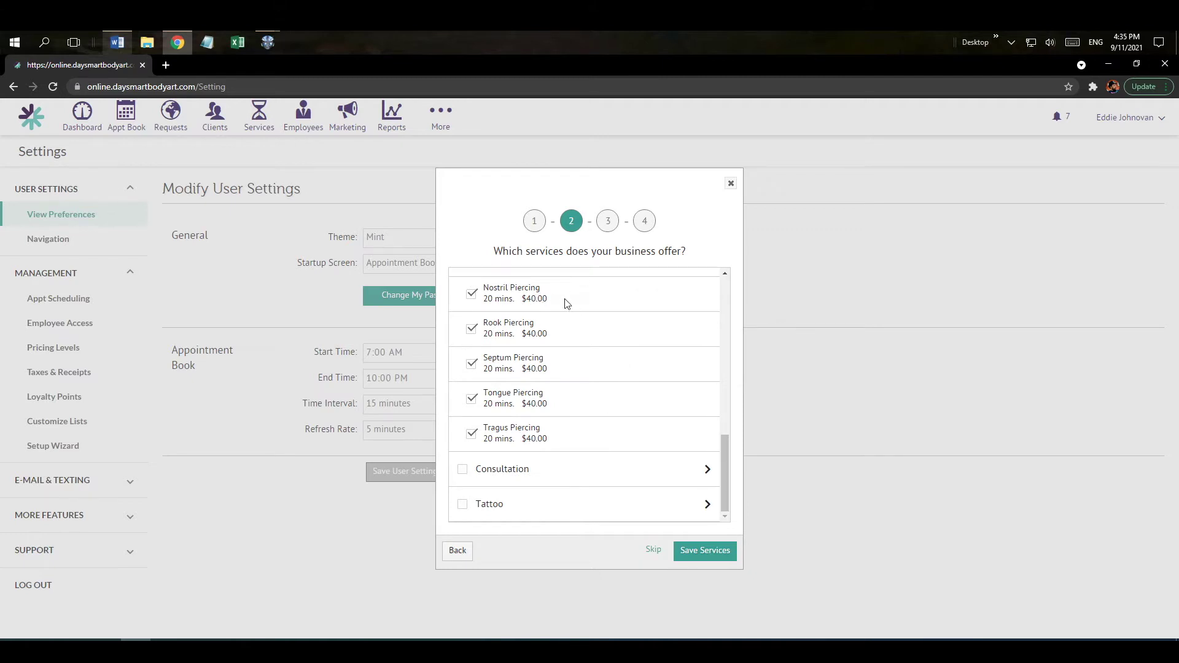
left_click_drag(725, 465, 729, 297)
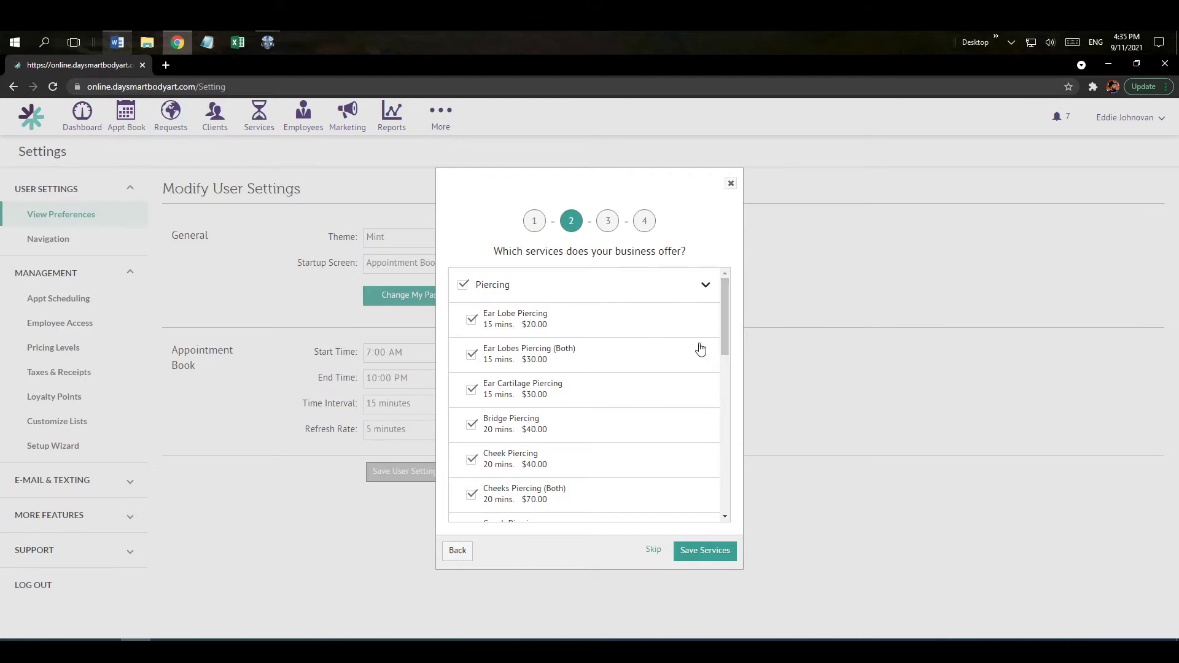
left_click(691, 555)
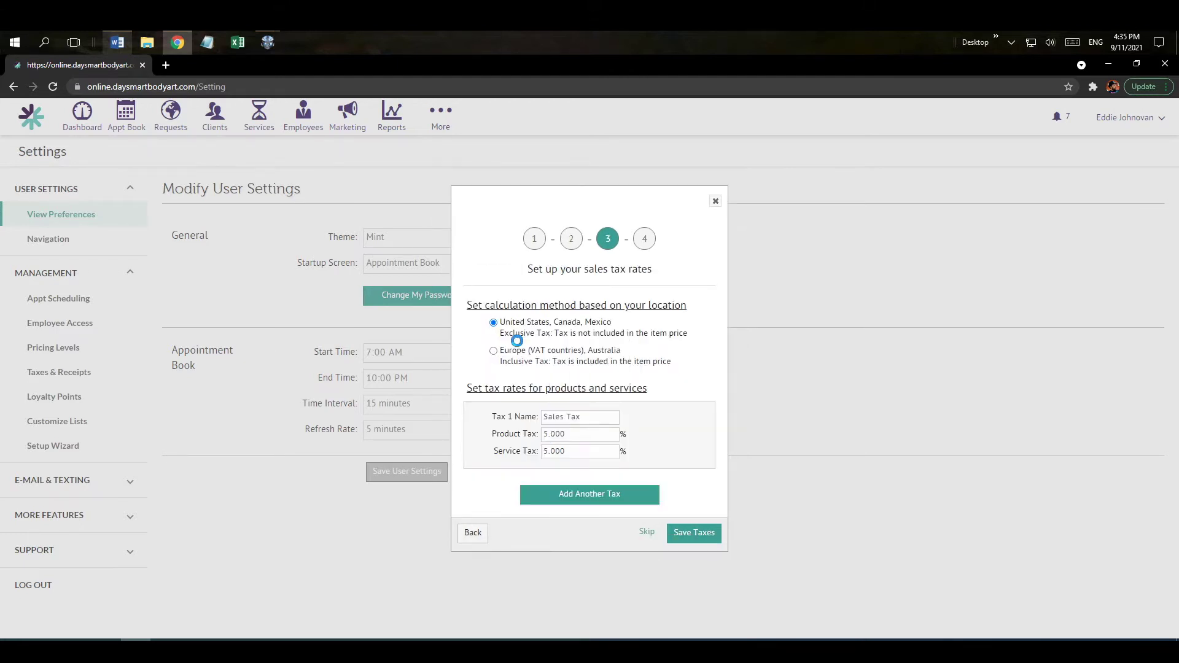
Keep the 5.000% product and service sales tax rates and save them.
left_click(556, 422)
left_click(560, 435)
left_click(563, 453)
left_click(703, 537)
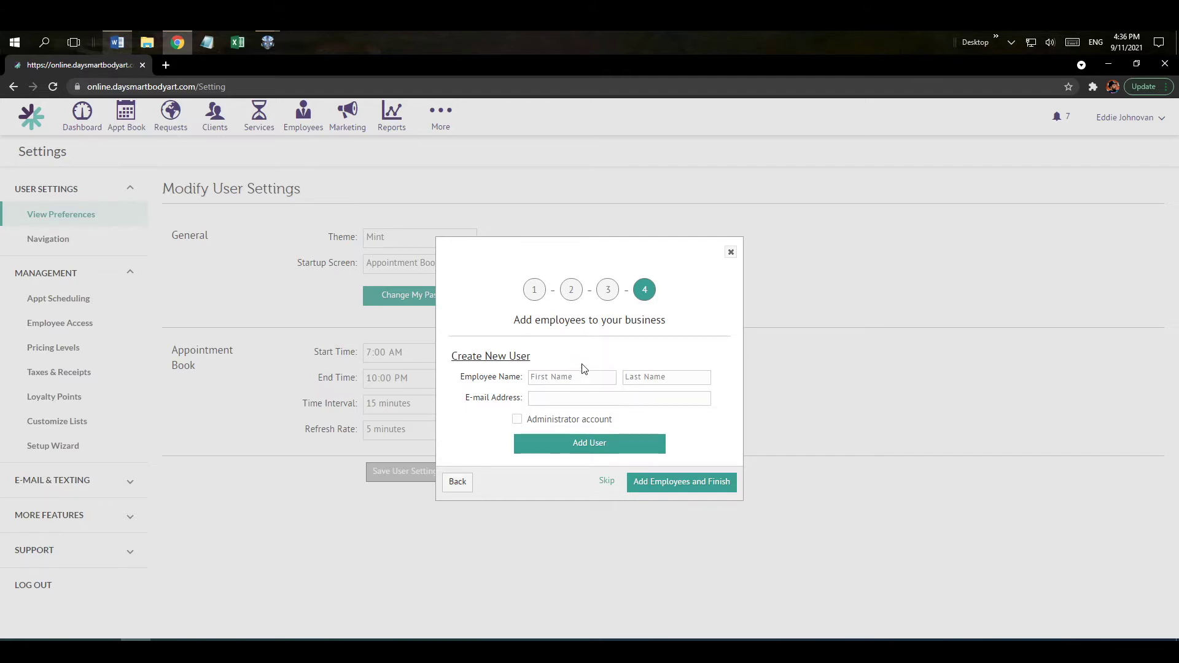
Finish setup with no employees added, confirming the skip.
left_click(562, 377)
left_click(636, 379)
left_click(561, 400)
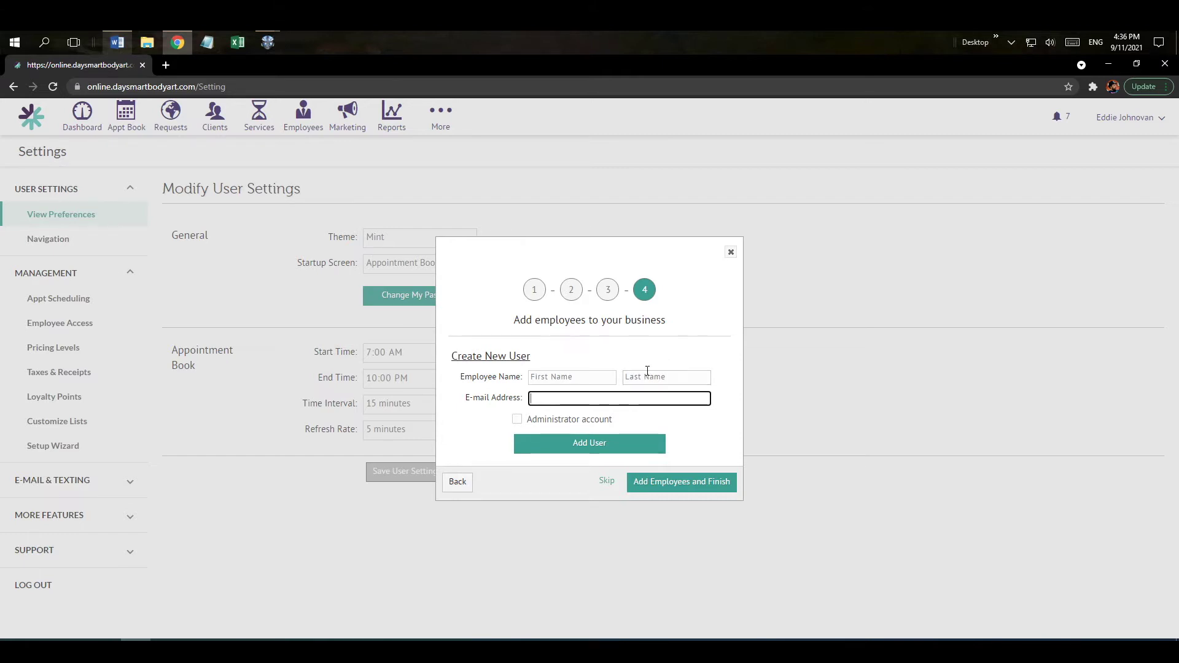
left_click(675, 484)
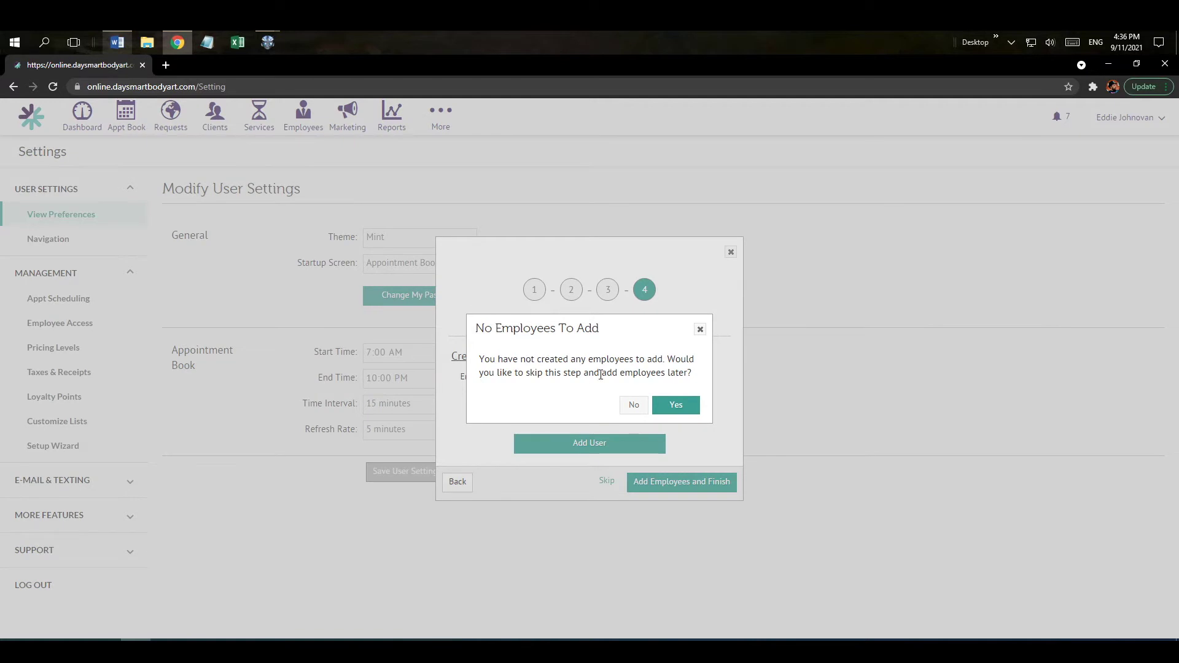
left_click(670, 407)
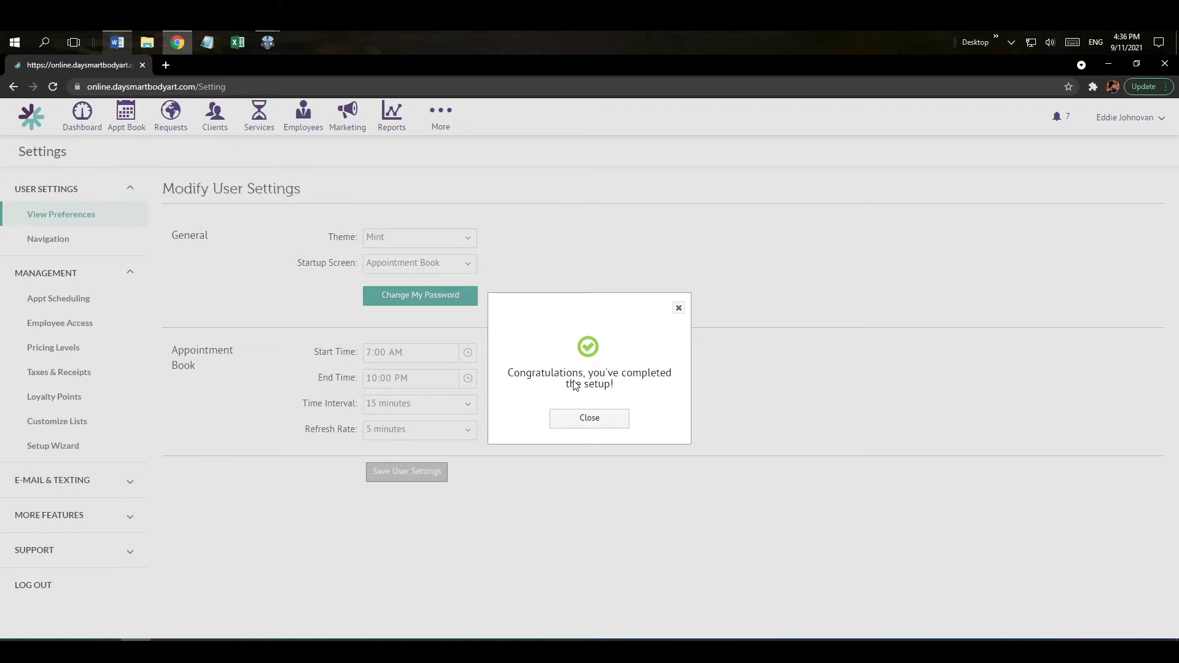
Dismiss the completion message and open Cheek Piercing from the Services list.
left_click(590, 420)
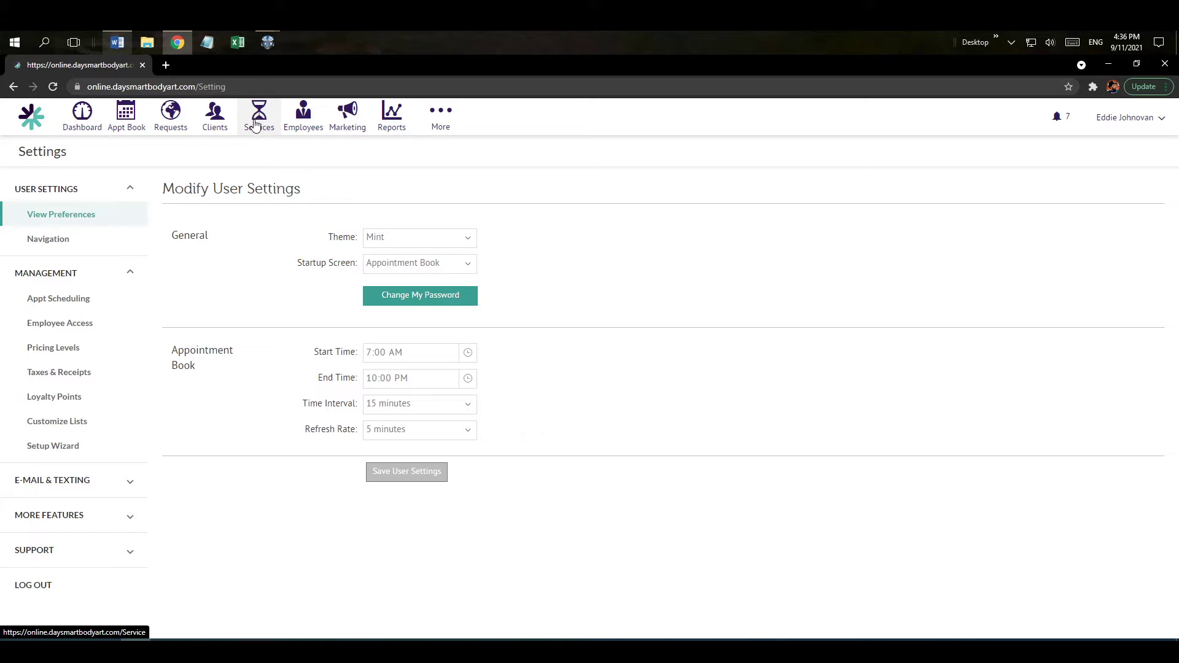
left_click(260, 128)
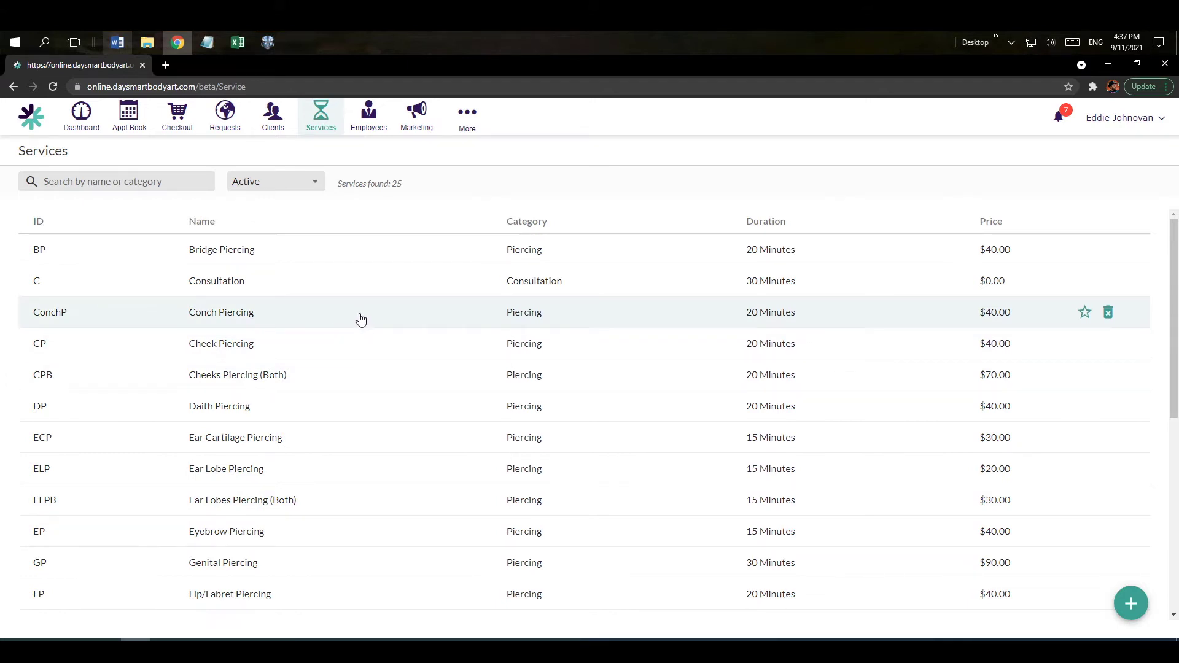
left_click(343, 348)
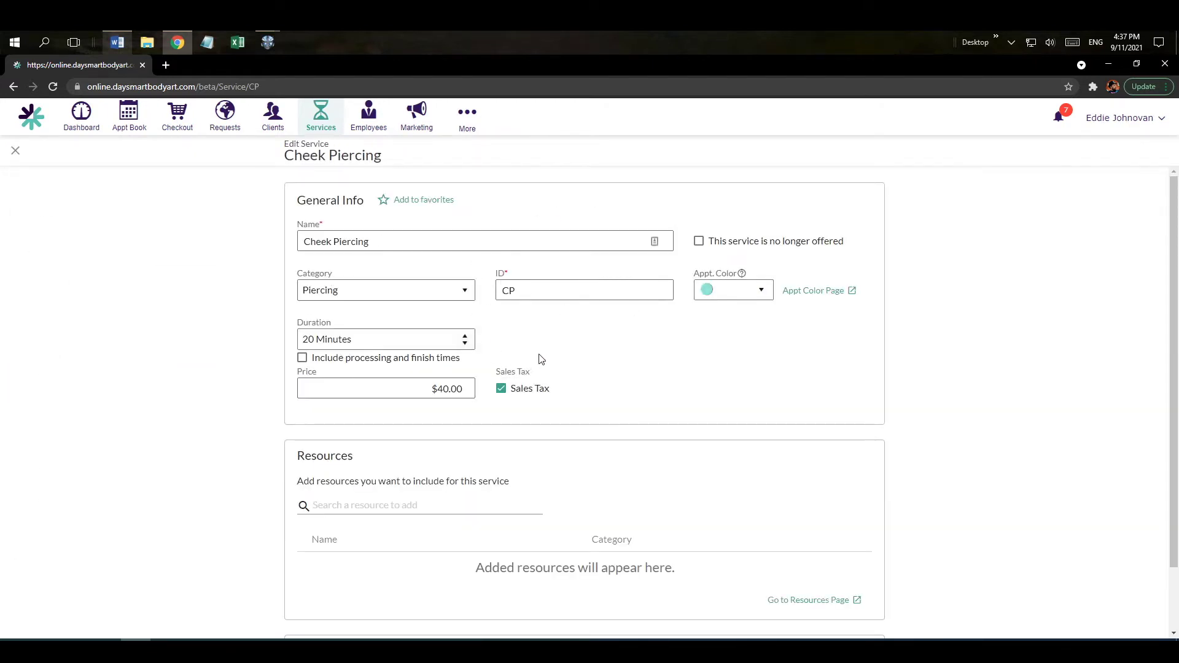
Review the Cheek Piercing name, category (kept Piercing) and service ID fields.
left_click(376, 242)
left_click_drag(376, 243, 289, 246)
double_click(299, 291)
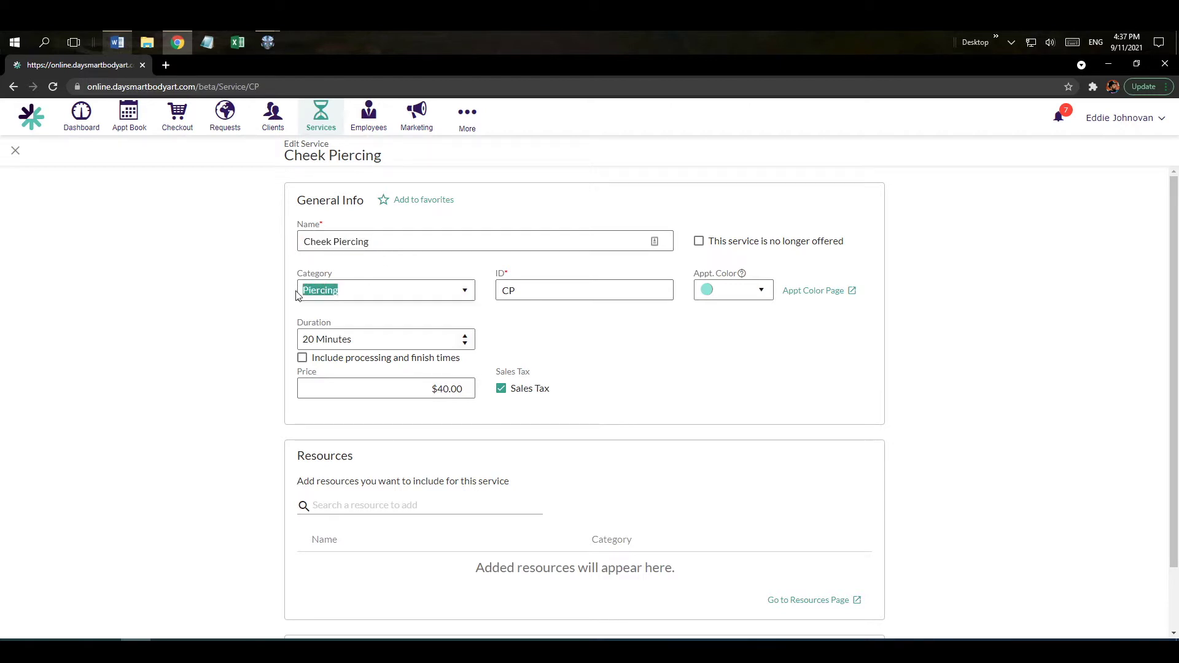
left_click(463, 293)
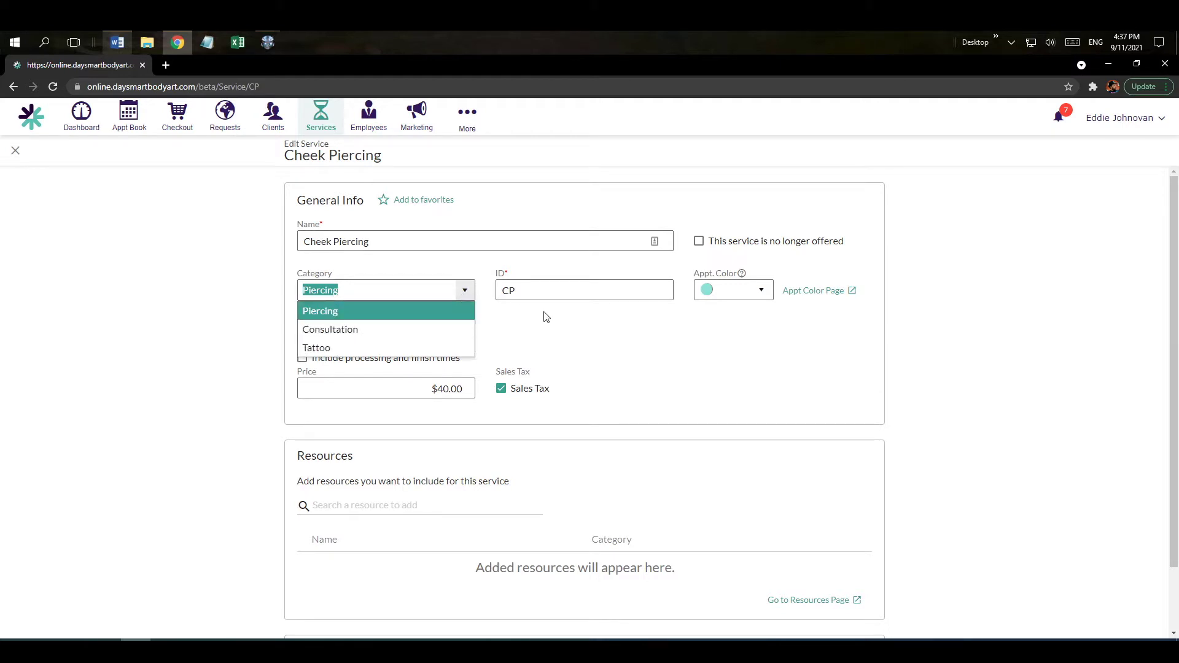
left_click(520, 295)
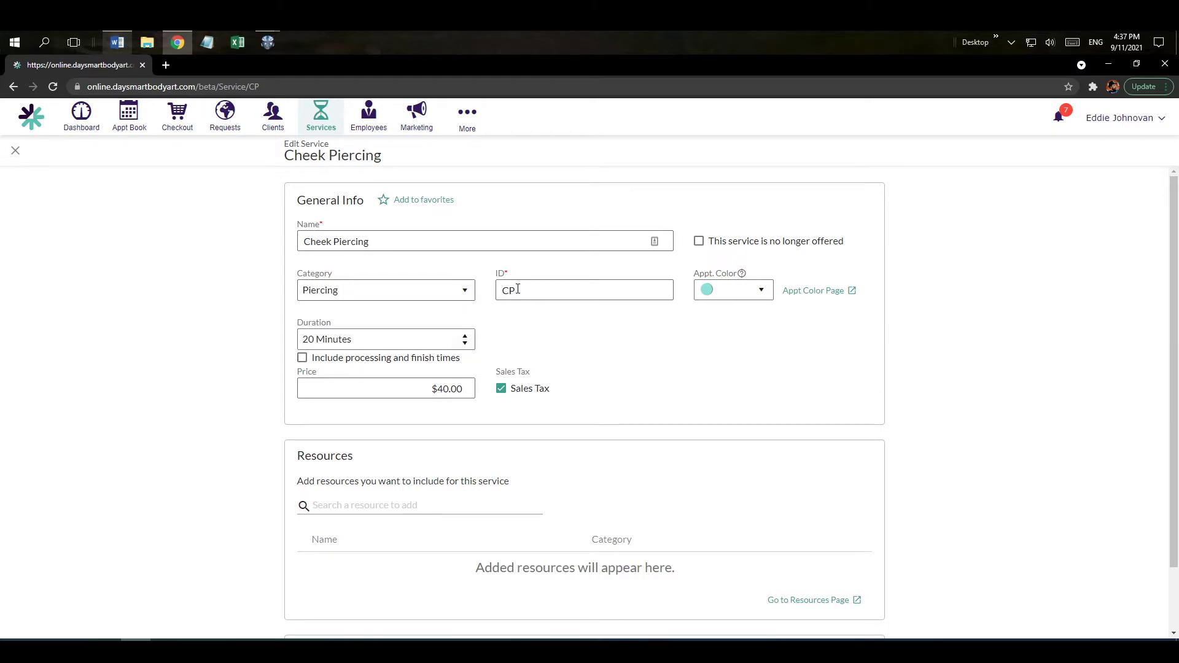
left_click_drag(518, 289, 493, 295)
type("01")
type("5")
left_click_drag(515, 290, 493, 292)
key("BackSpace")
Check the price and leave sales tax applied.
left_click(426, 393)
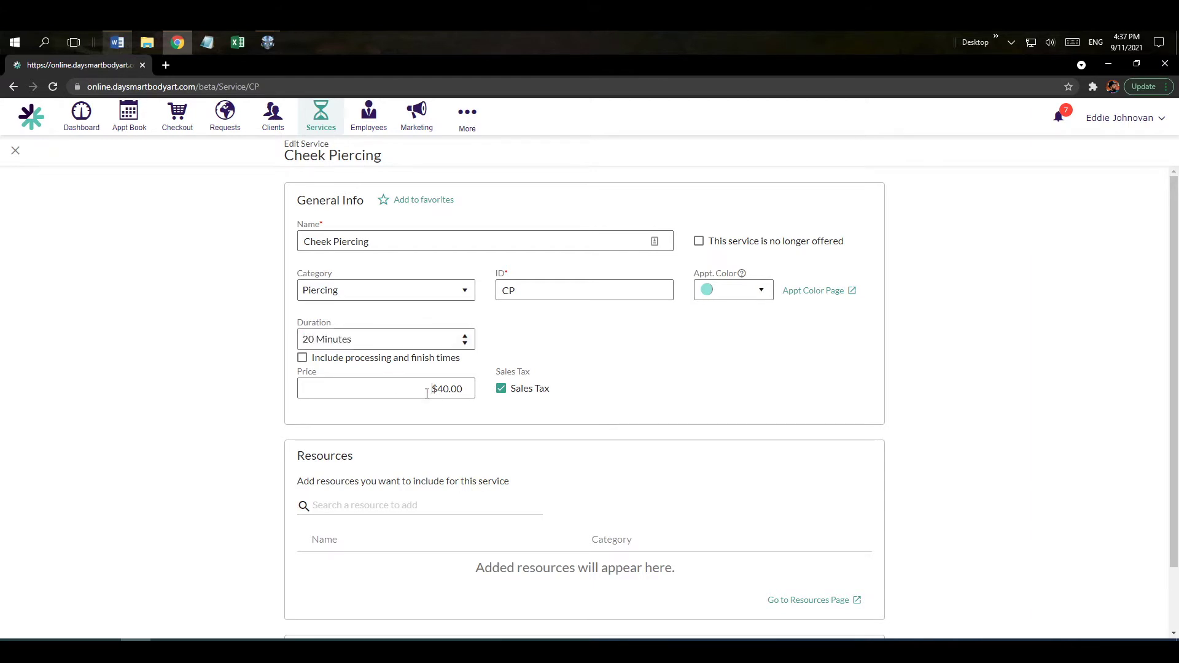
left_click(501, 389)
left_click(501, 389)
scroll(956, 370, "down", 2)
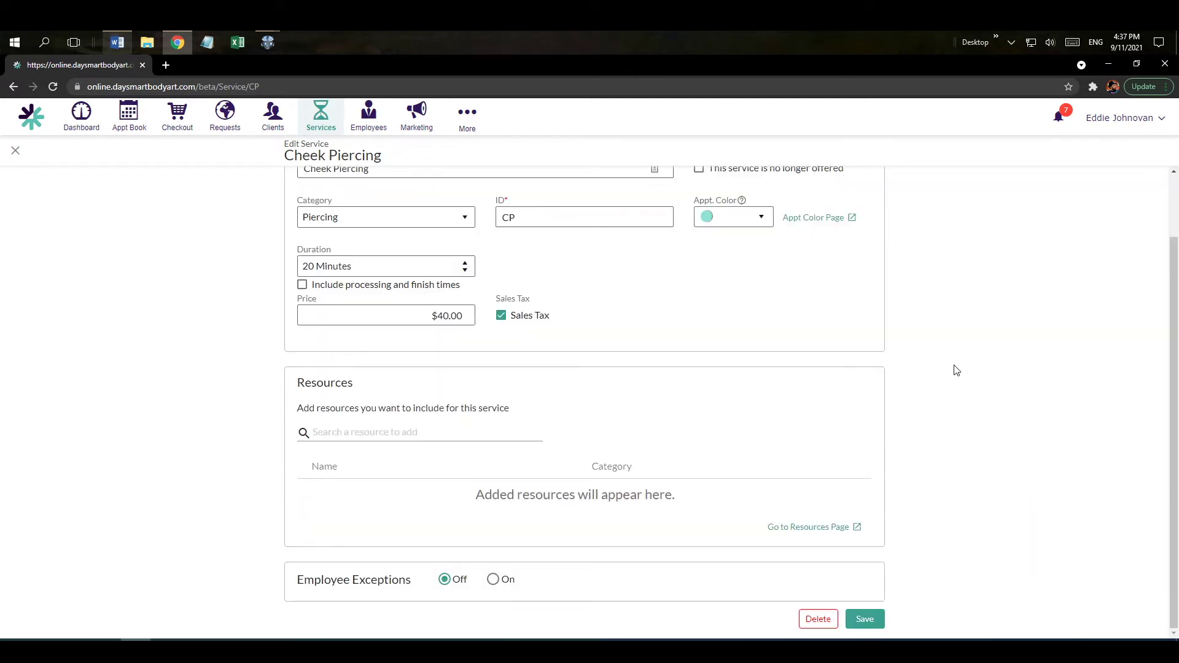
Add then remove a 30-minute employee exception, switch exceptions off, and save.
left_click(491, 581)
scroll(934, 490, "down", 2)
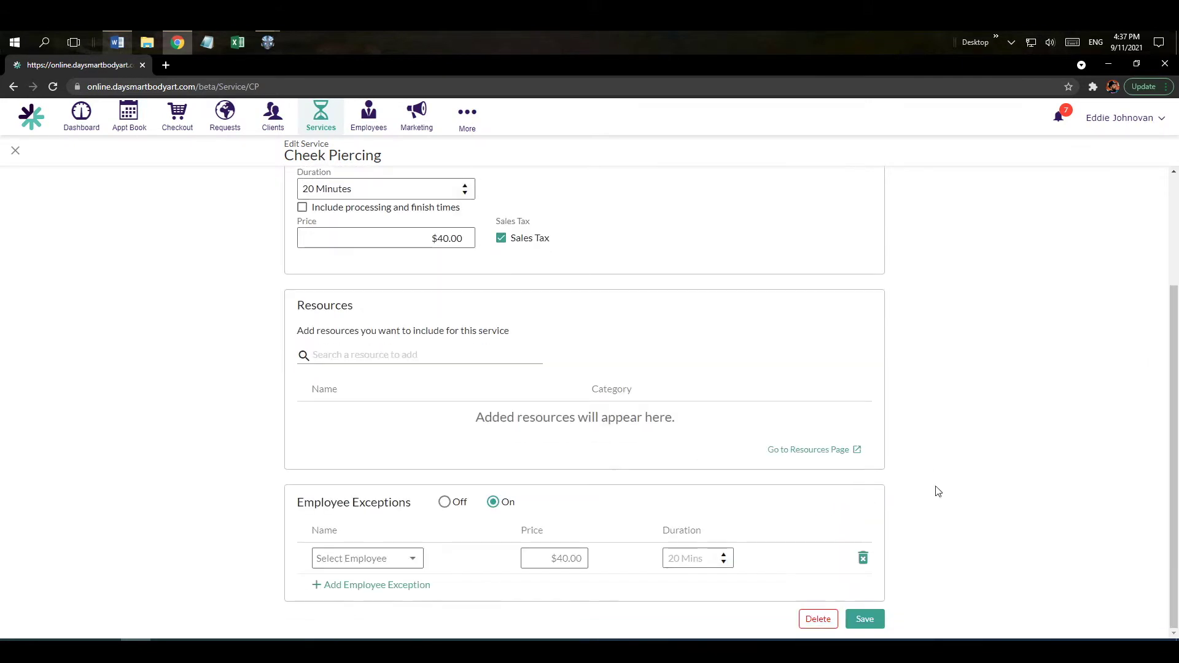
left_click(411, 560)
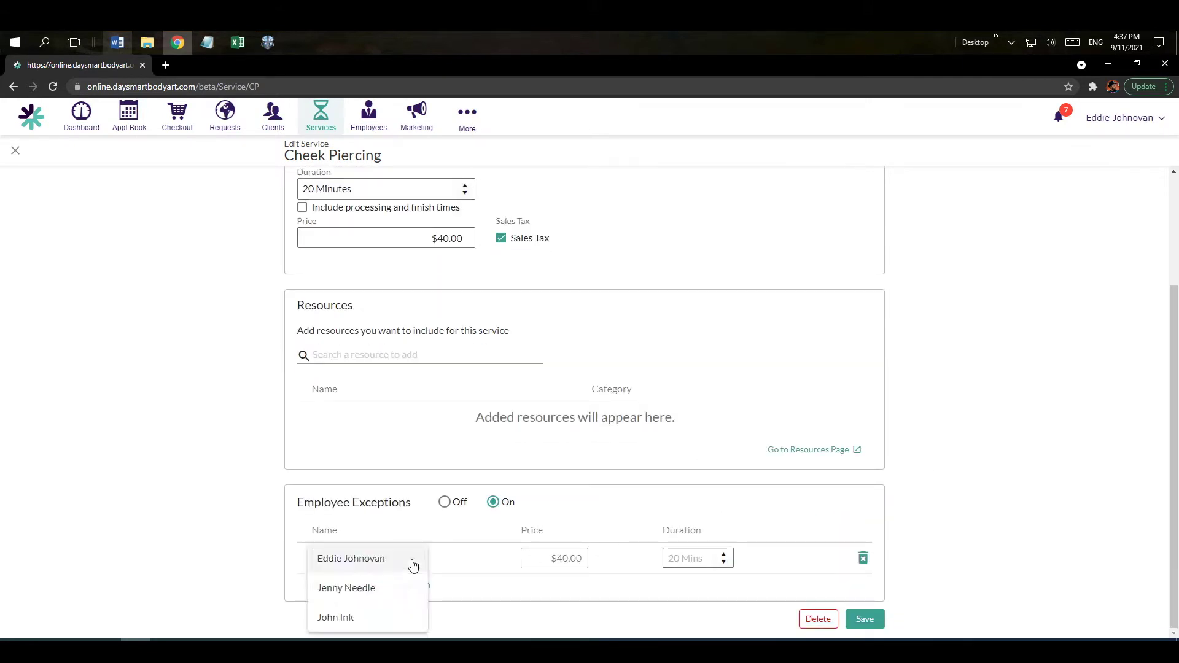
left_click(384, 591)
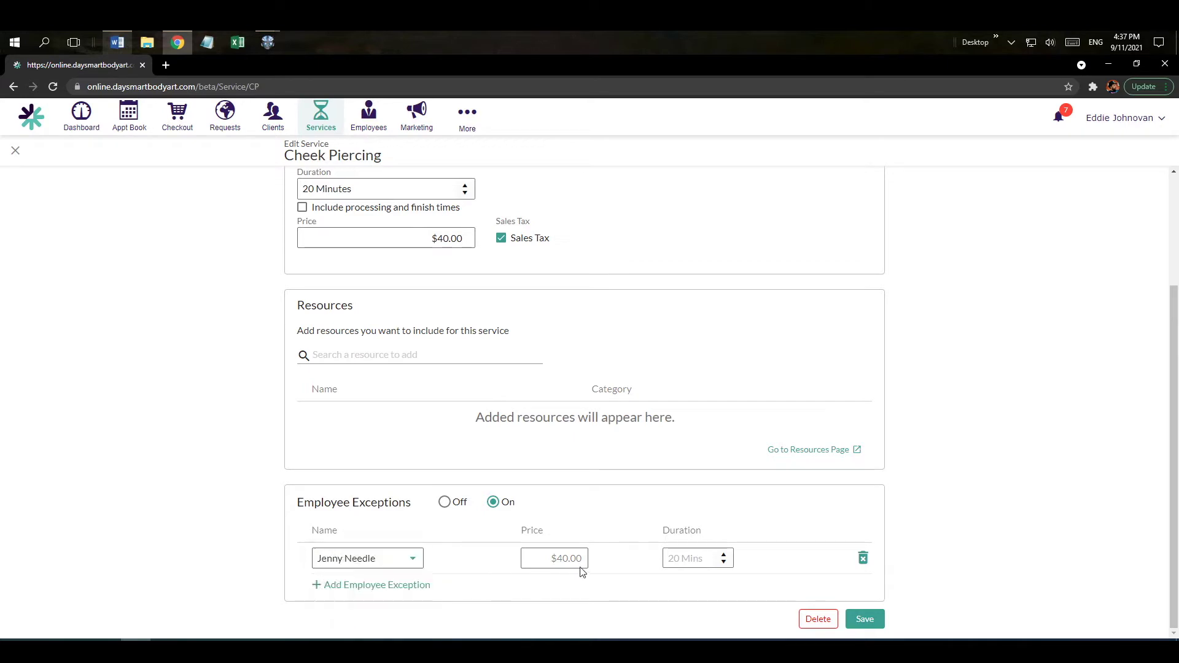
left_click(696, 560)
type("30")
left_click(863, 560)
left_click(444, 501)
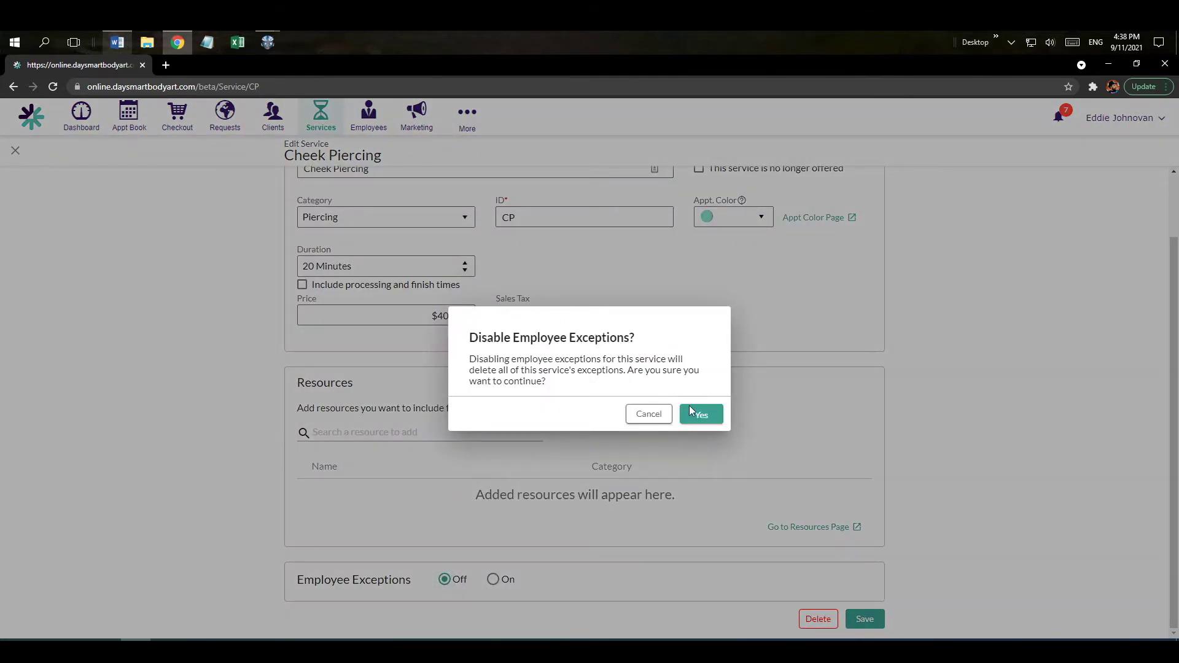
left_click(699, 416)
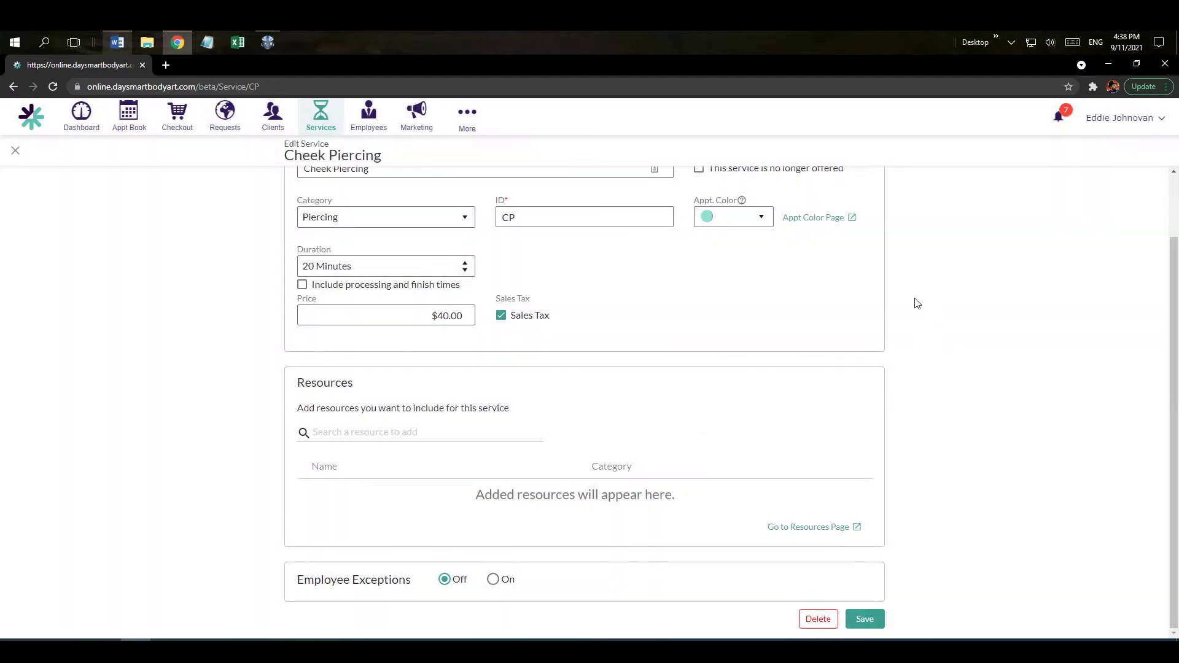
left_click(865, 620)
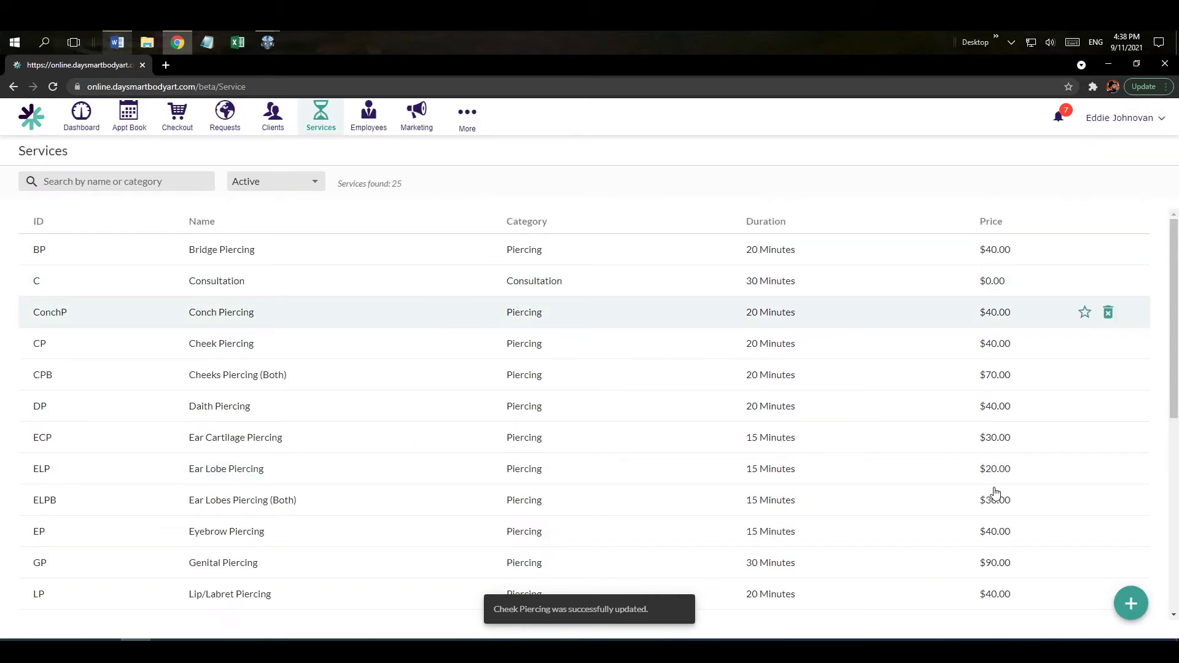
Discard a newly started service and go to the Employees list.
left_click(1130, 608)
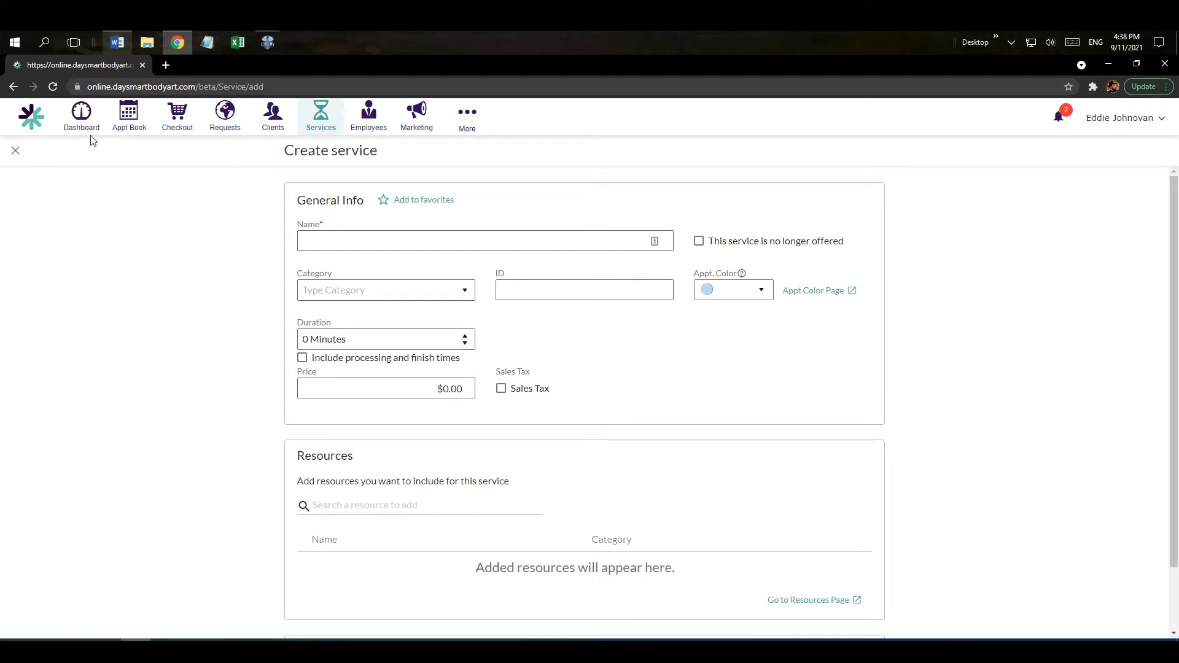
left_click(16, 152)
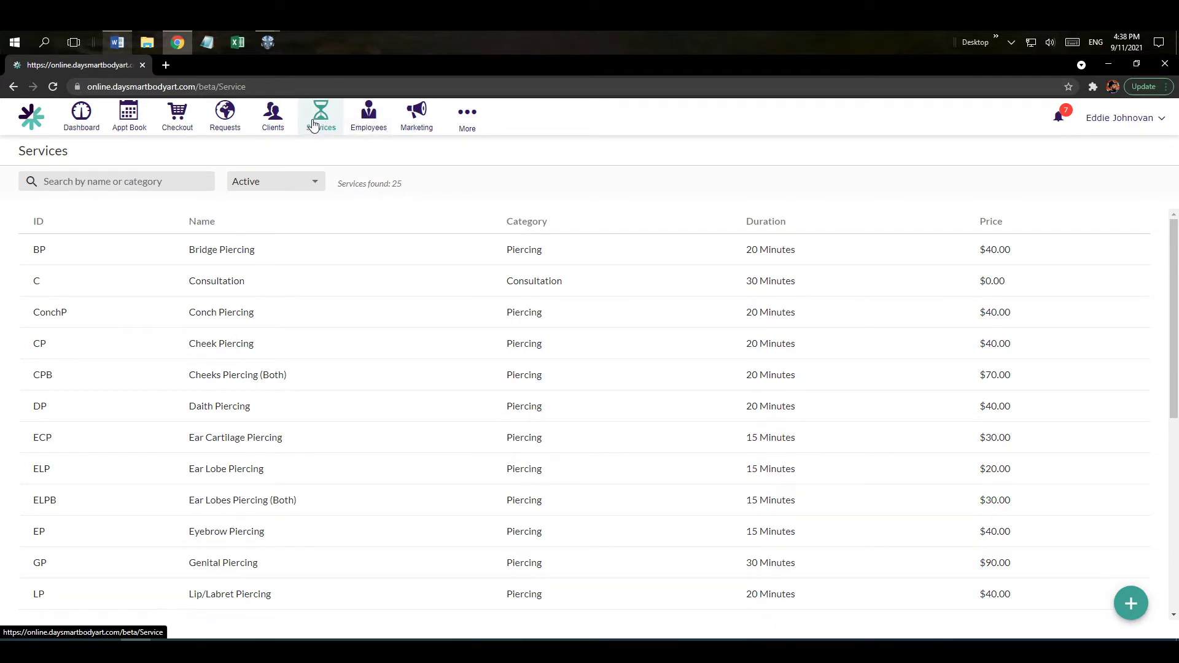
left_click(380, 127)
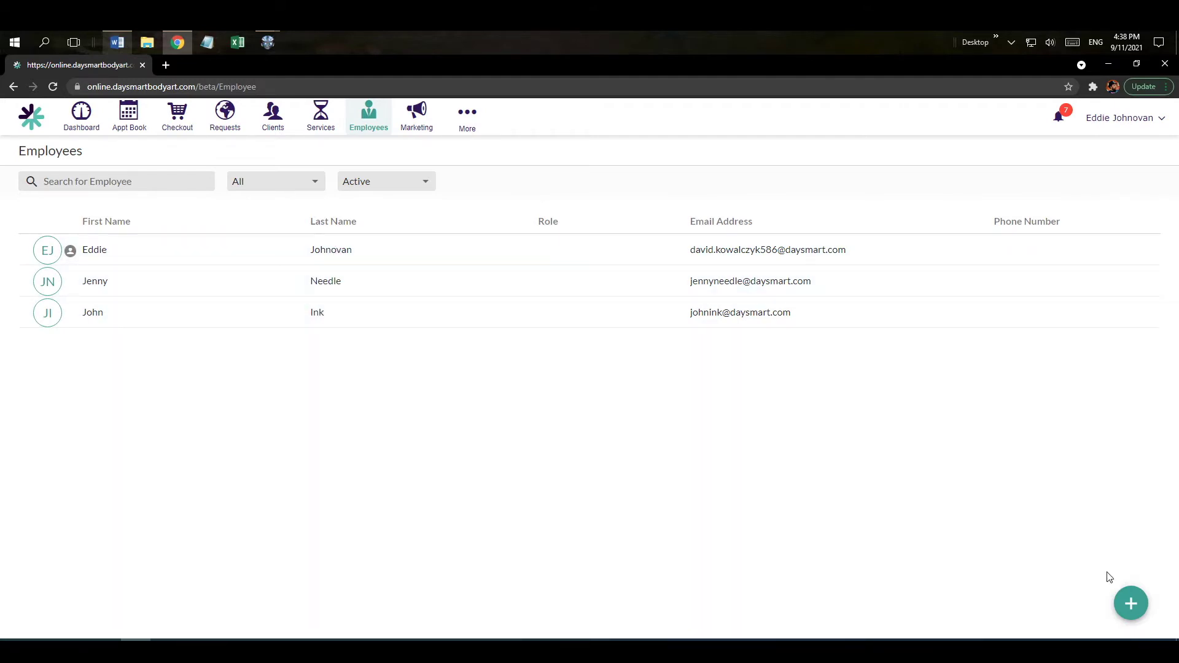
left_click(1135, 606)
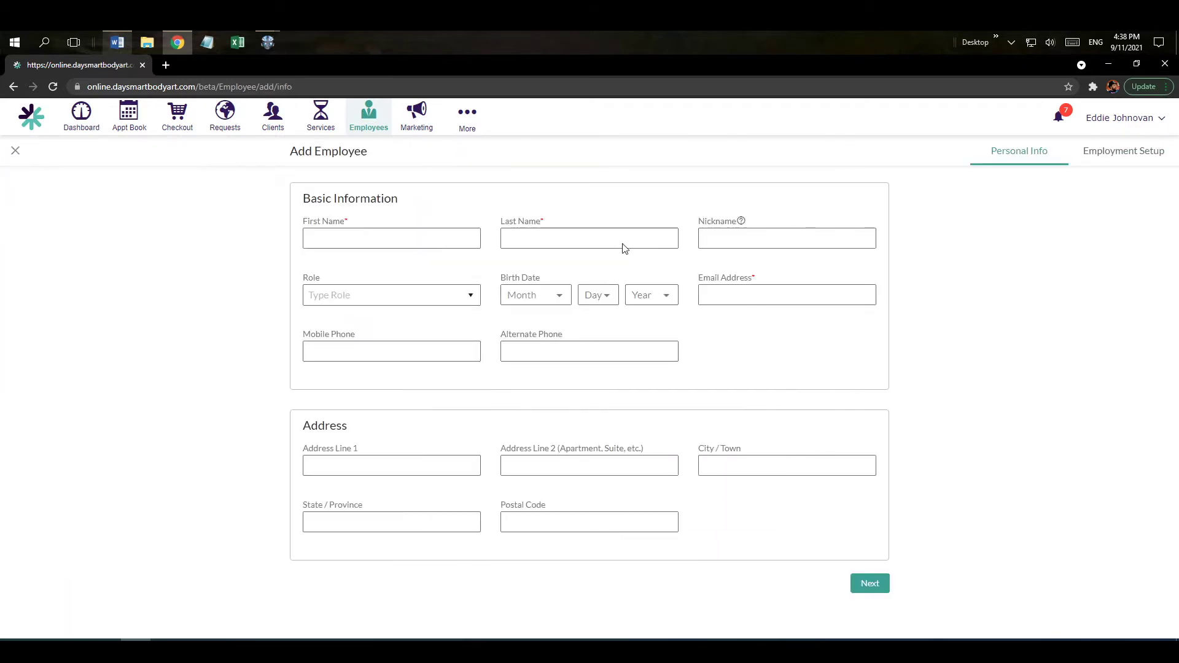
left_click(393, 238)
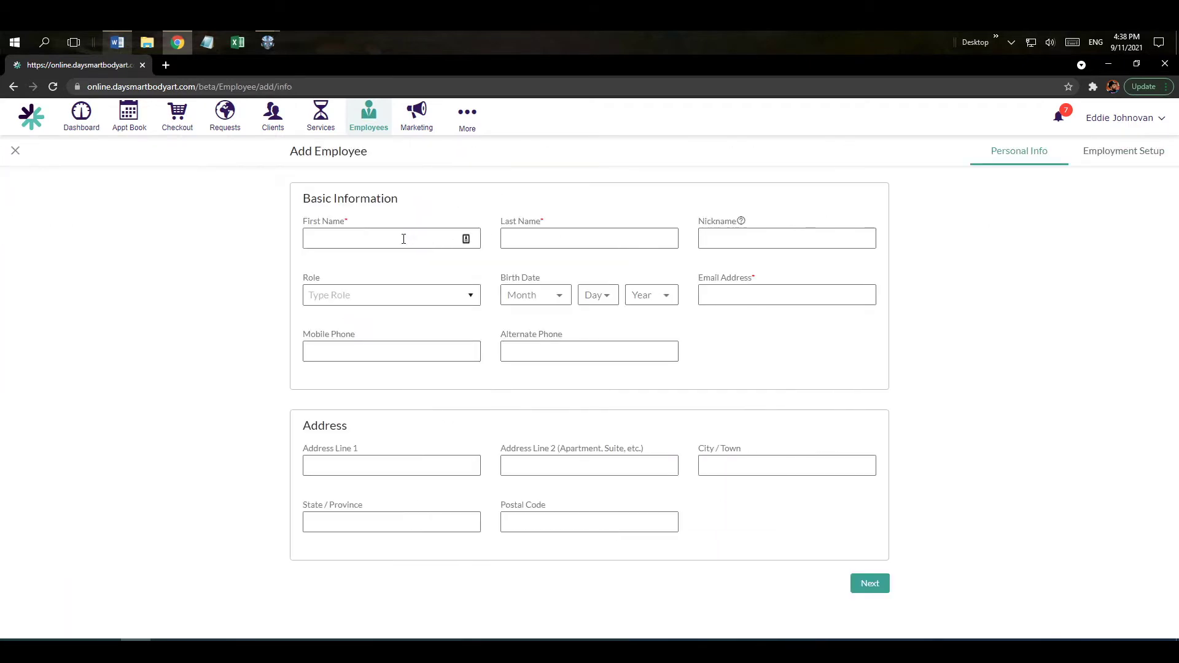
left_click(539, 242)
left_click(738, 295)
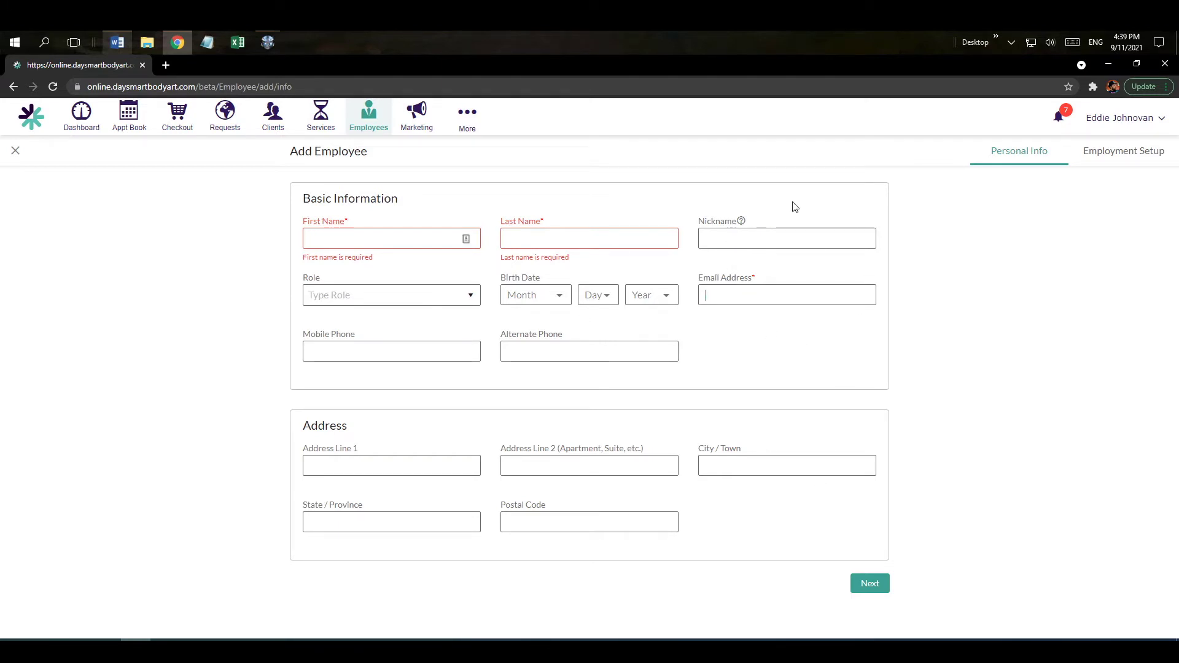
left_click(15, 152)
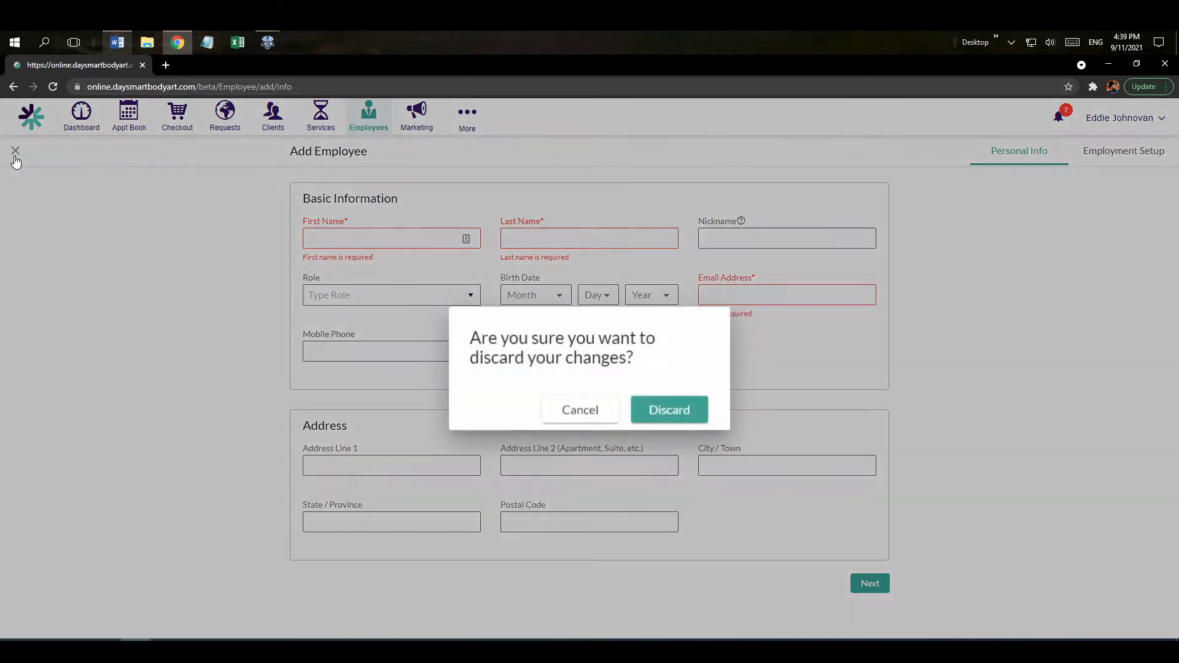
left_click(661, 416)
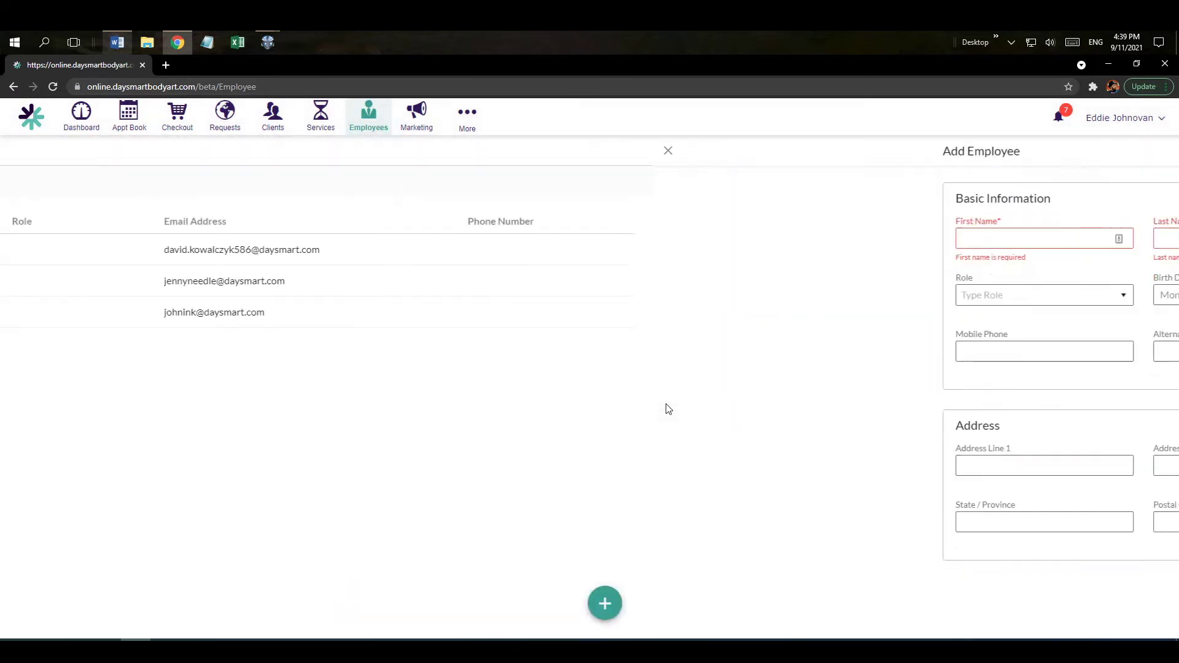
left_click(458, 257)
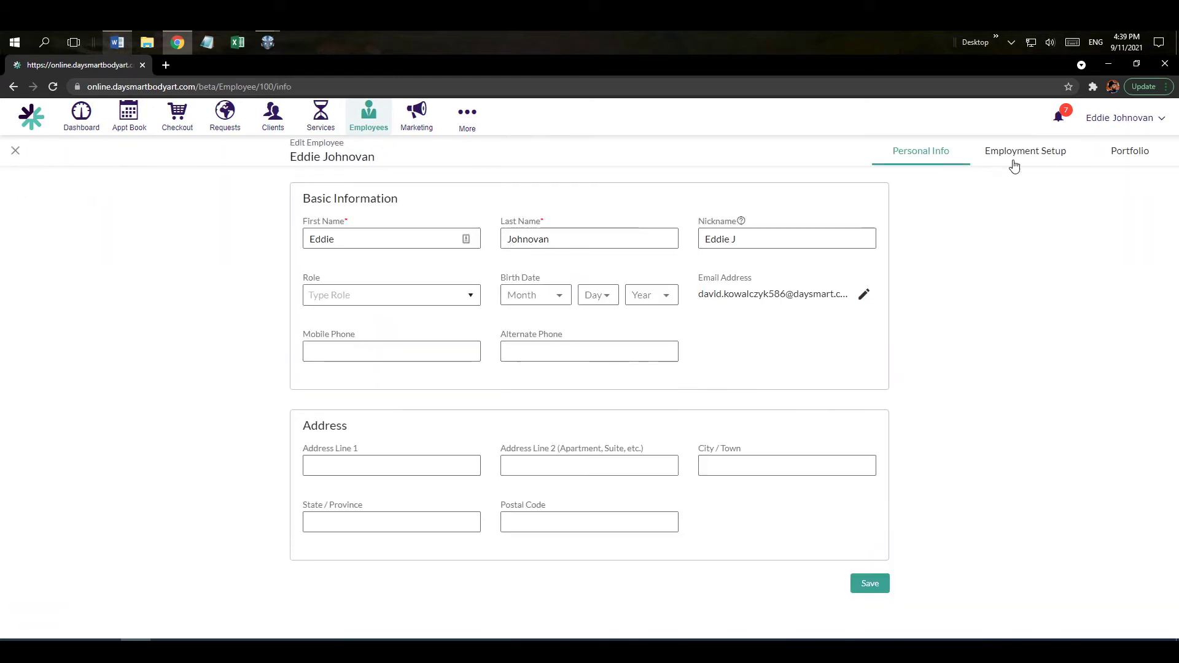
In the employee's Employment Setup, try the admin, notification, contractor and employment options.
left_click(1017, 160)
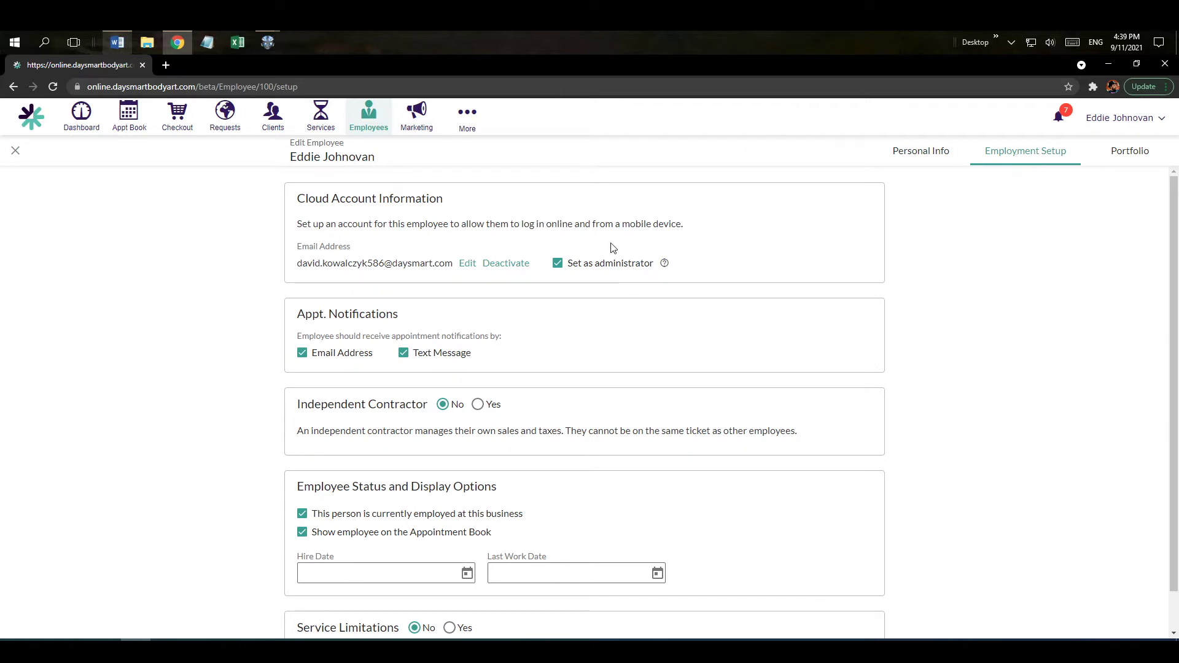
left_click(558, 264)
left_click(403, 353)
left_click(403, 353)
left_click(477, 404)
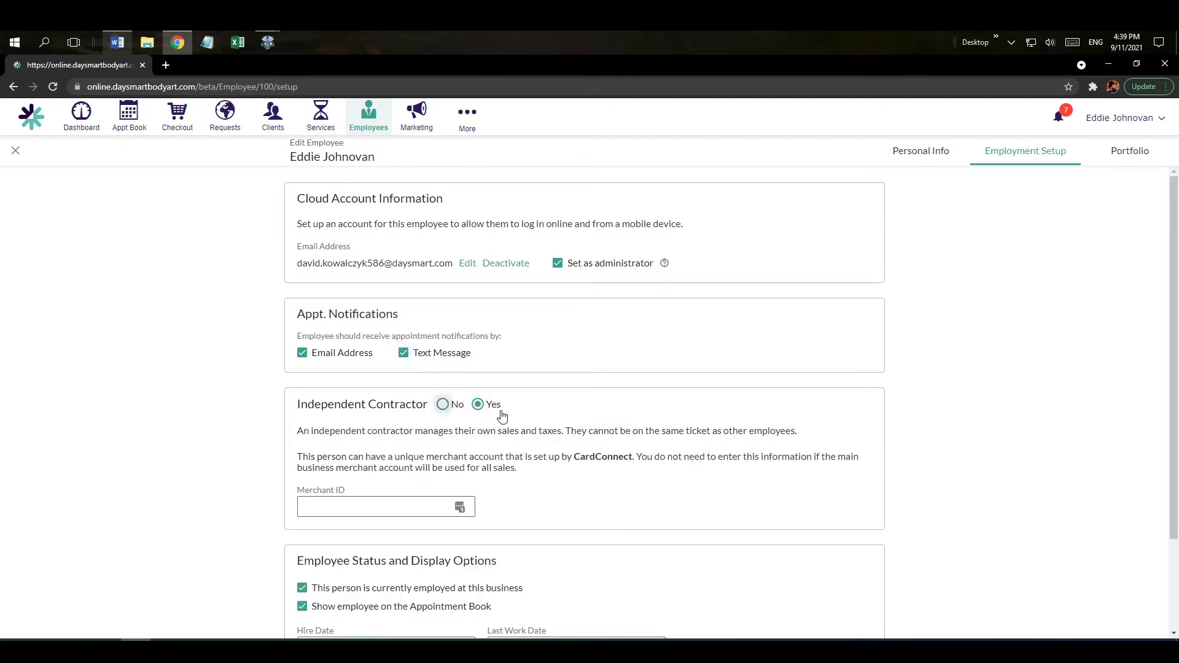
left_click(443, 406)
scroll(636, 403, "down", 1)
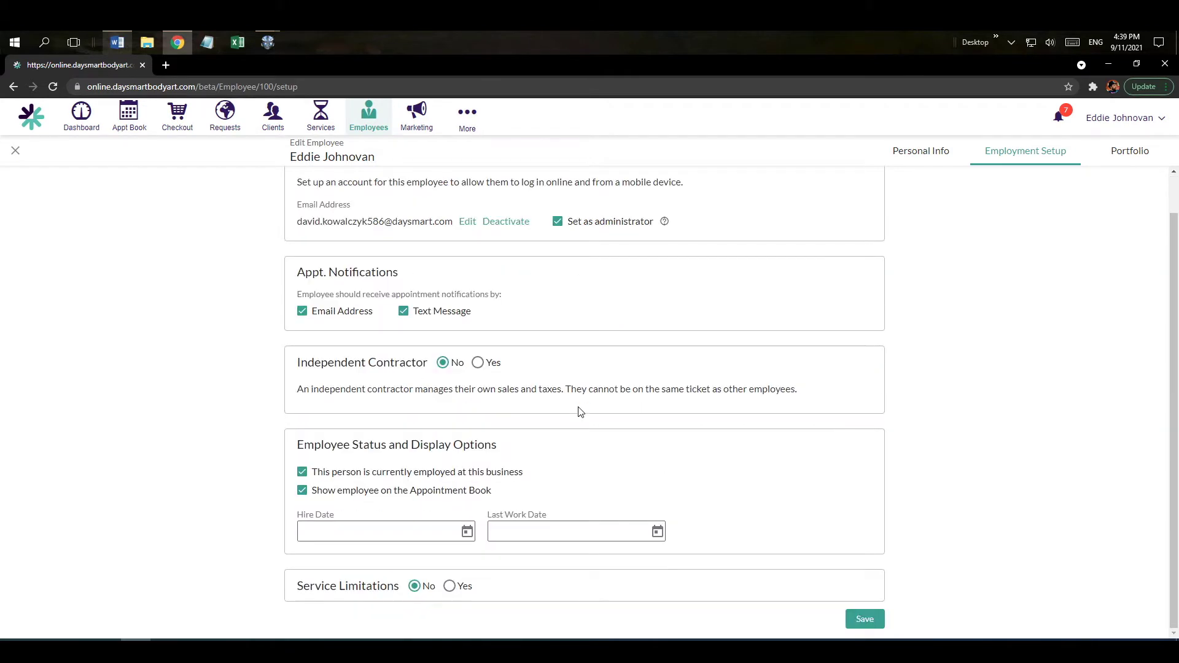
left_click(302, 473)
left_click(302, 472)
left_click(302, 490)
Try limiting services to Tattoo, Consultation and uncategorised, then set limitations to No and save.
left_click(449, 586)
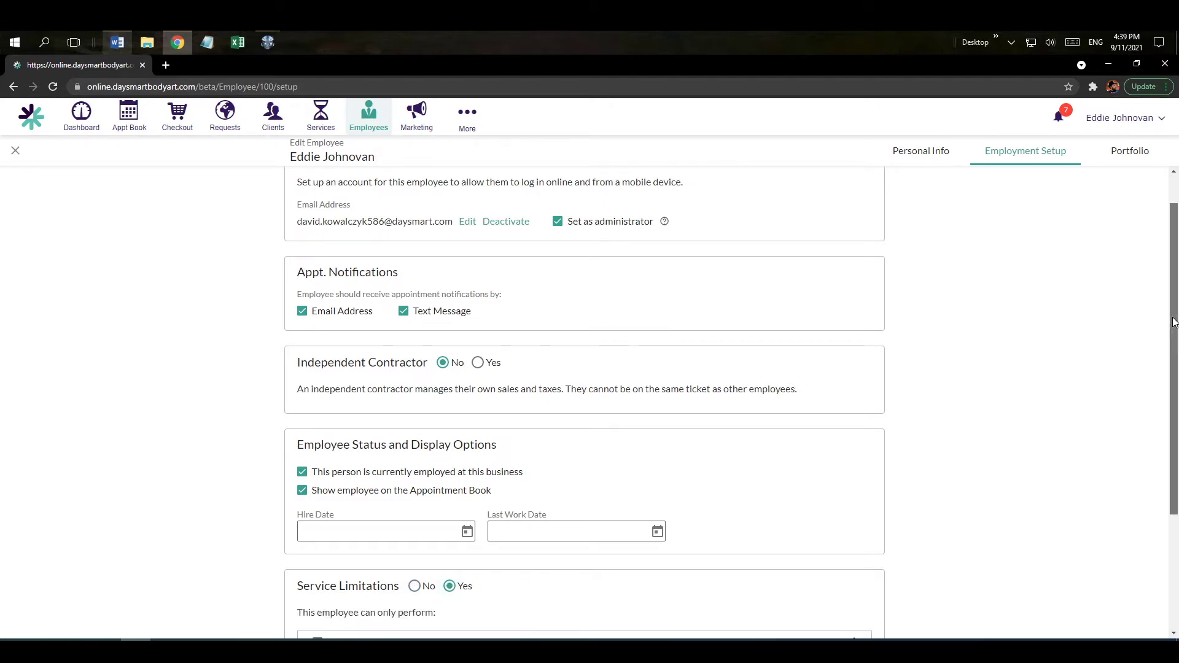
left_click_drag(1175, 323, 1177, 441)
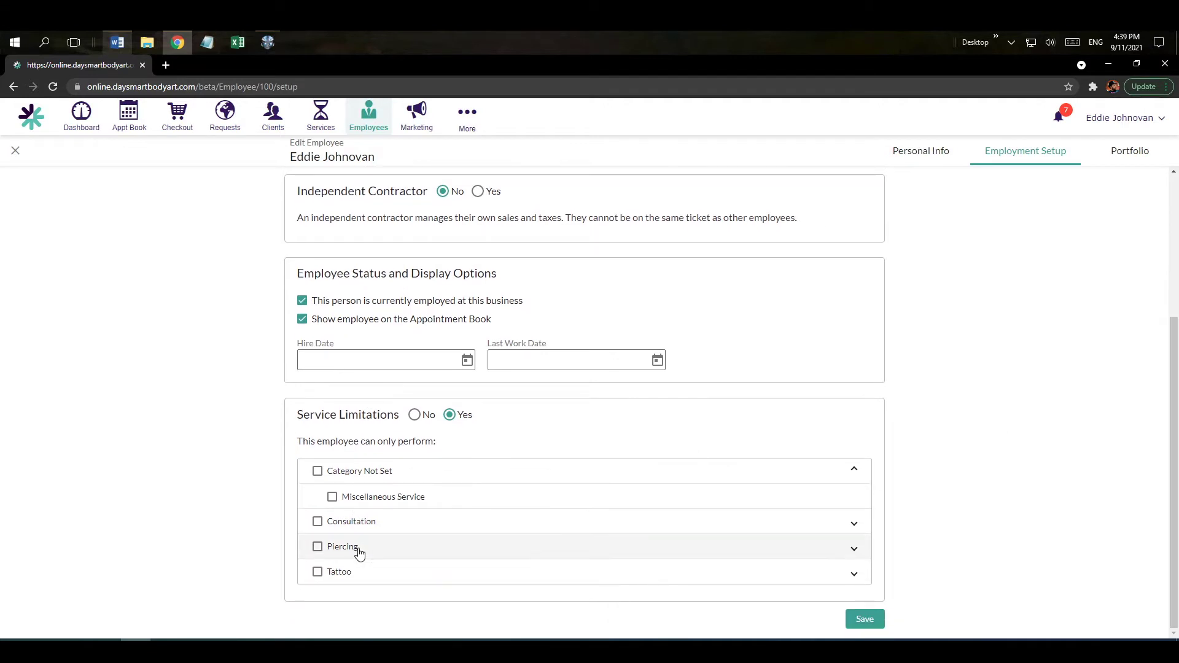
left_click(317, 572)
left_click(317, 523)
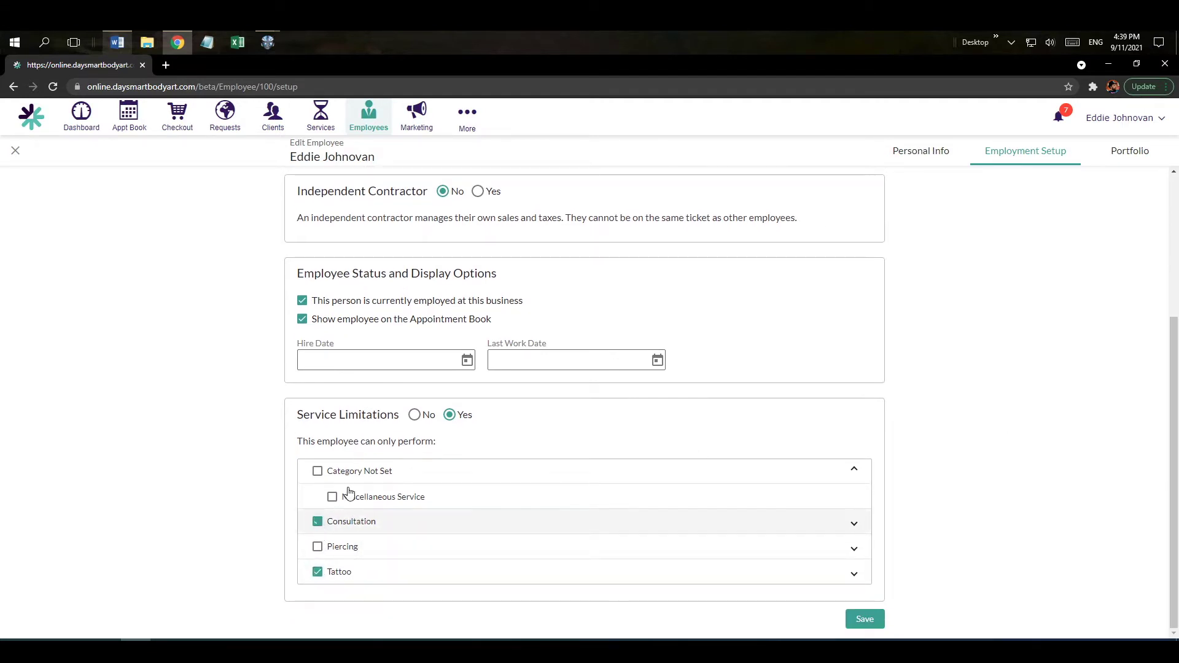
left_click(317, 472)
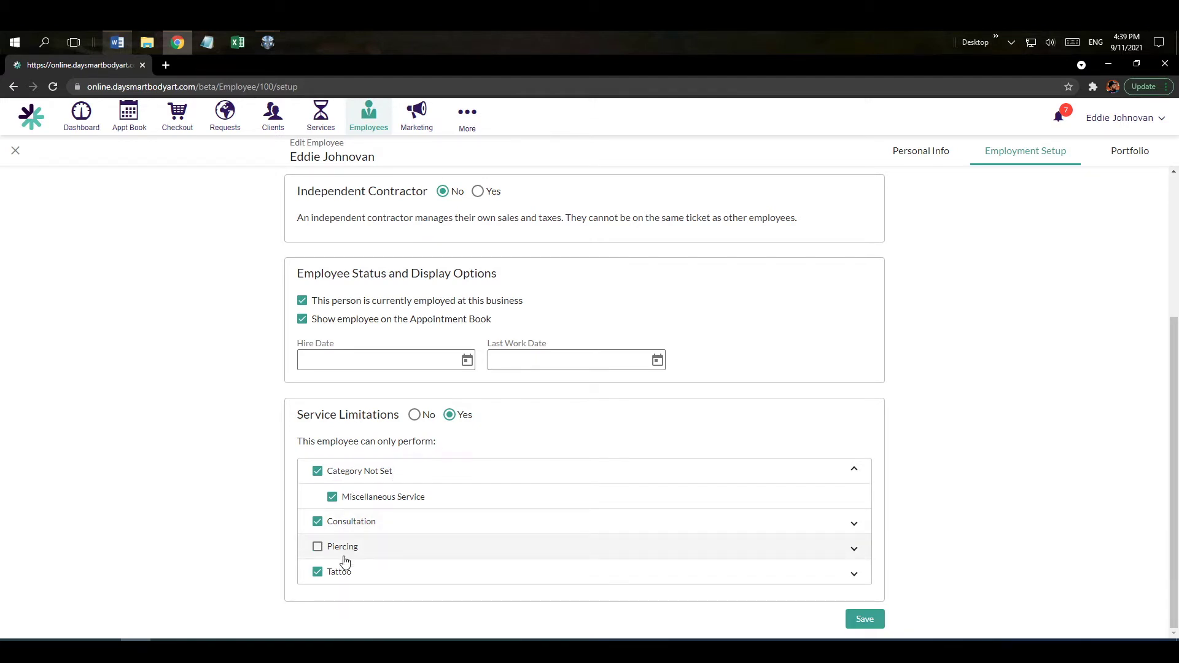
left_click(414, 415)
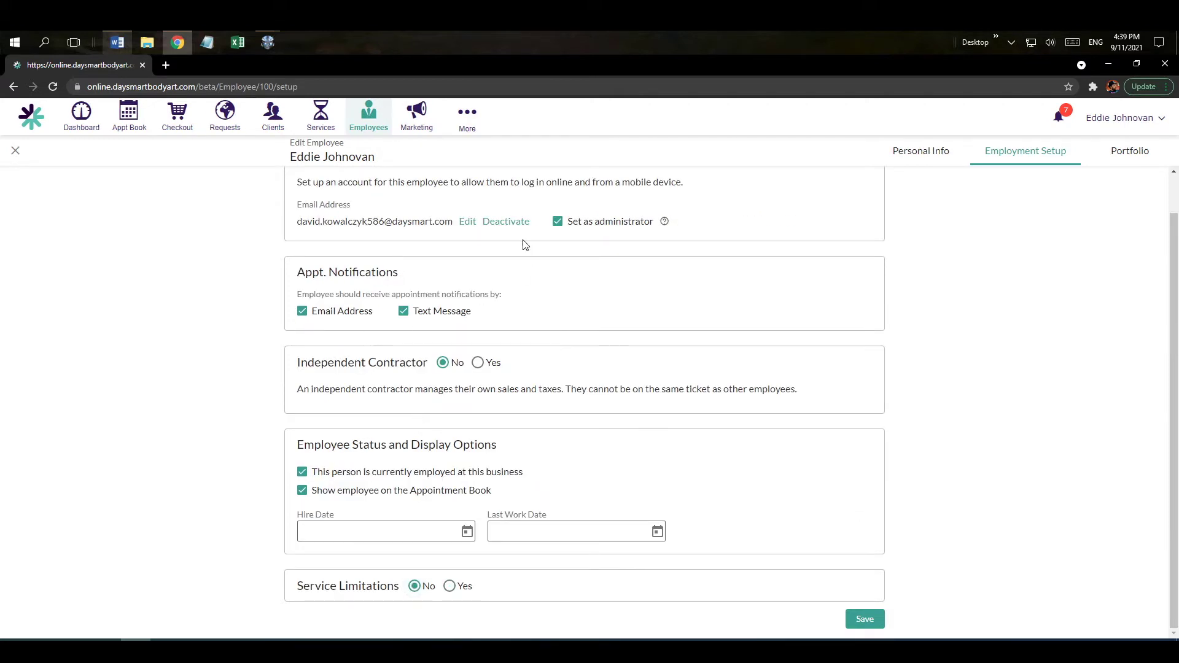
left_click(866, 621)
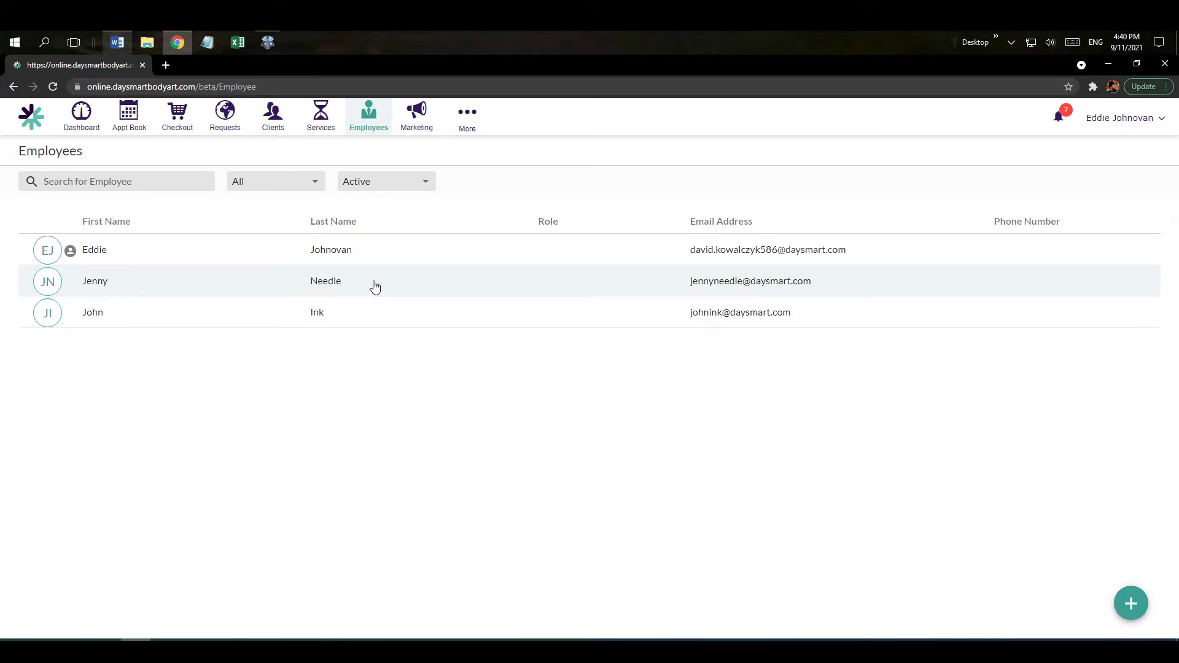
Open the weekly staff Schedule from the More menu.
left_click(467, 129)
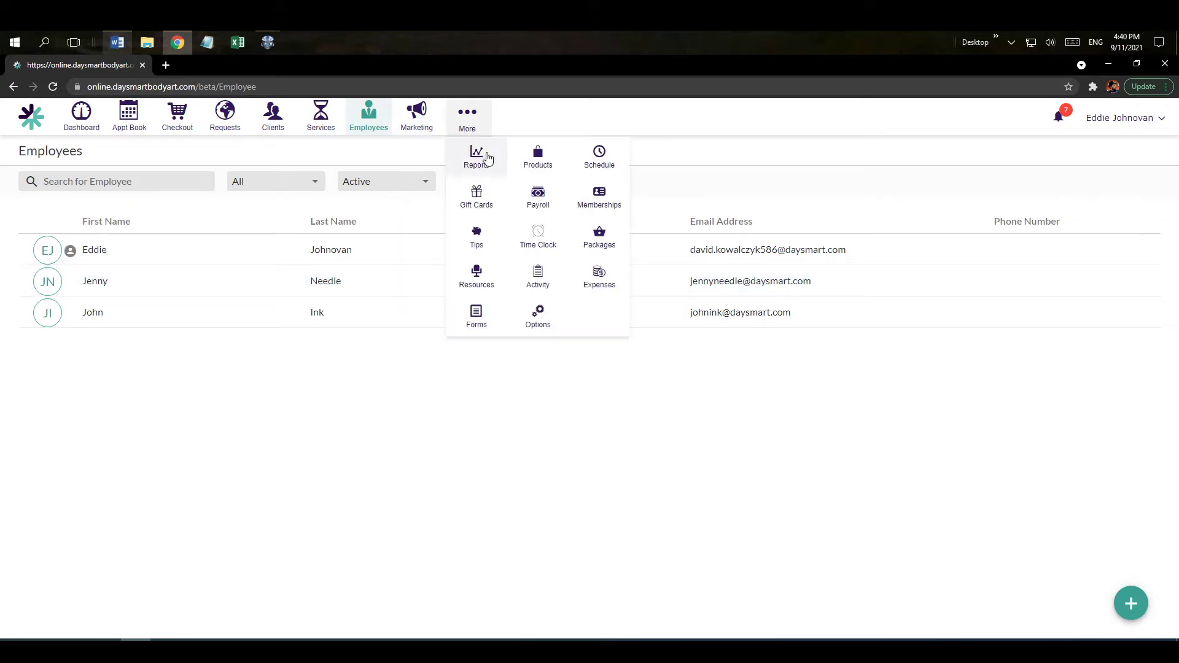
left_click(599, 158)
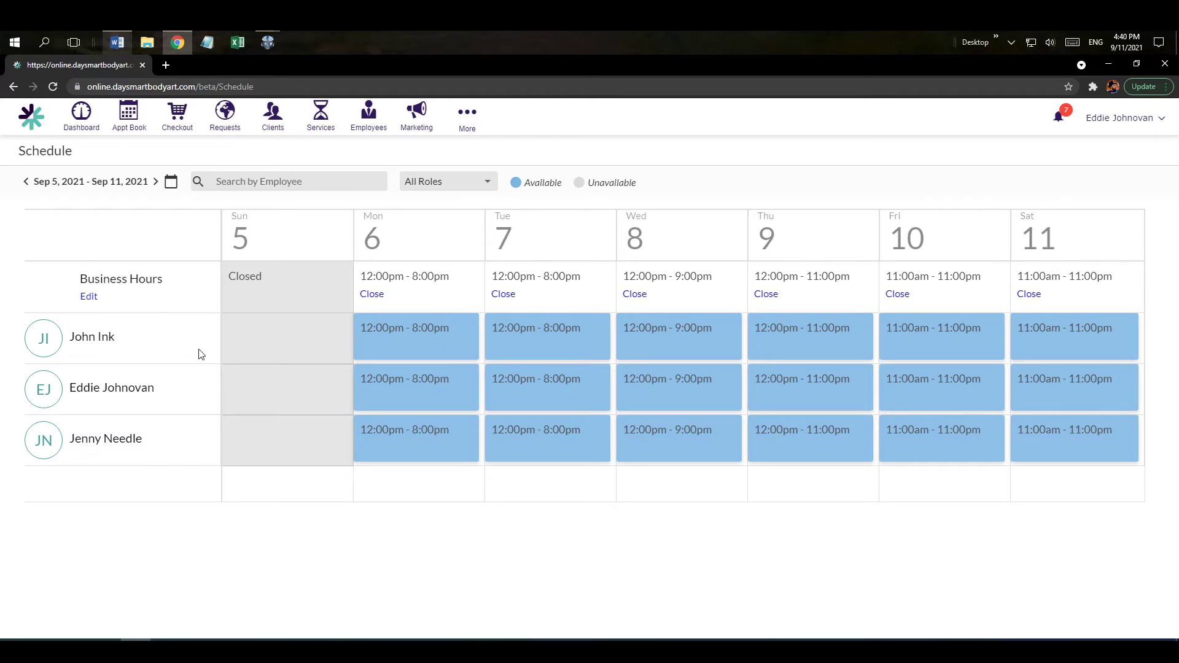
Mark the top staff member not working, repeating as Off Day on Monday, Wednesday and Friday.
left_click(433, 348)
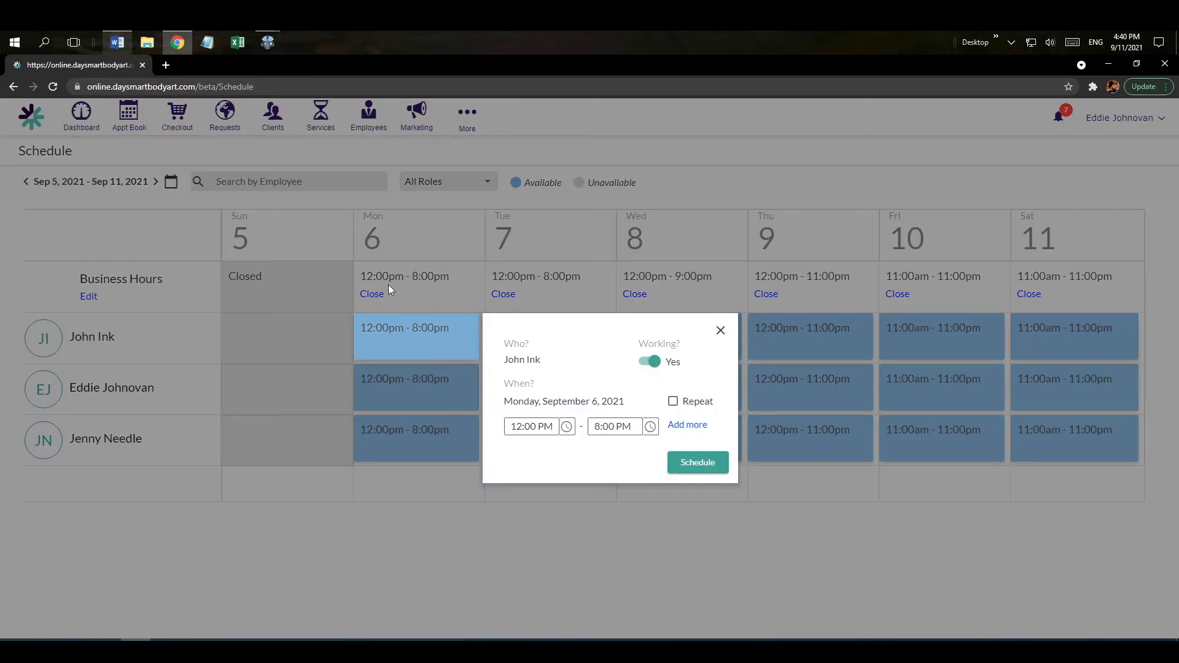
left_click(651, 362)
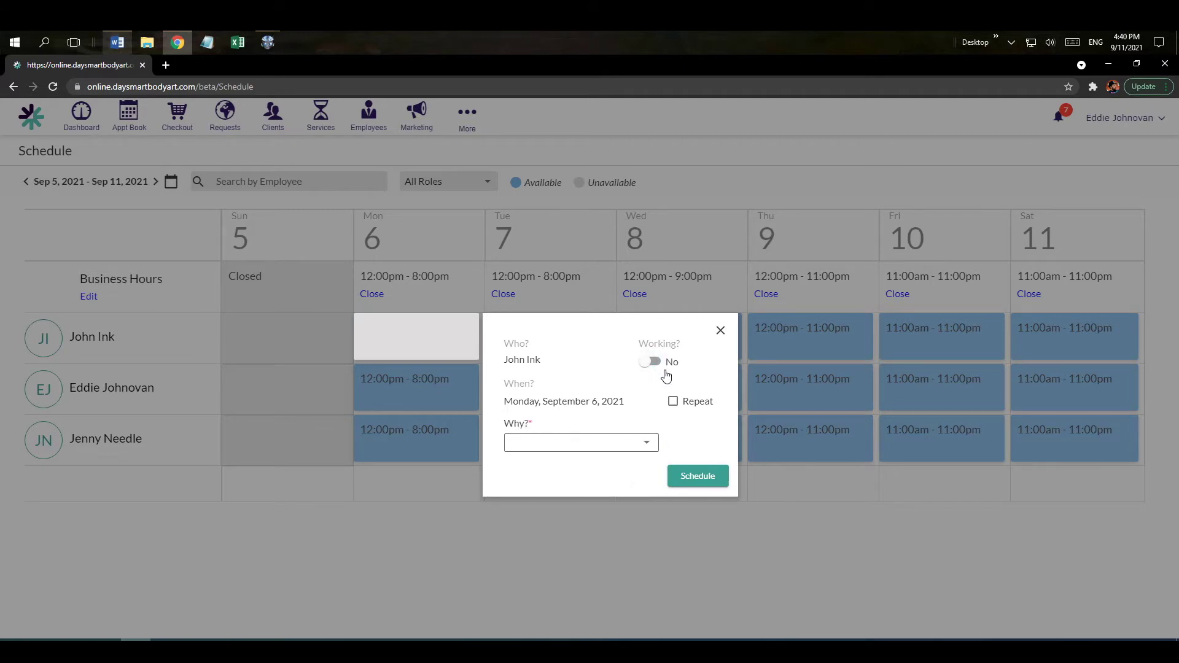
left_click_drag(625, 403, 512, 402)
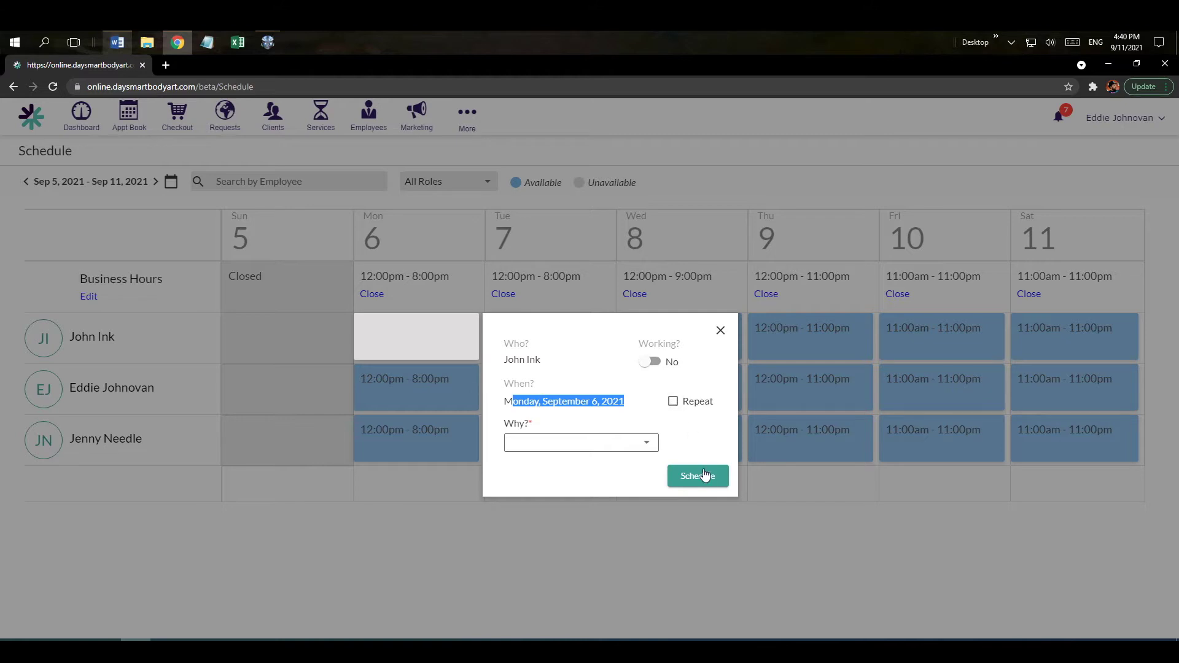
left_click(674, 403)
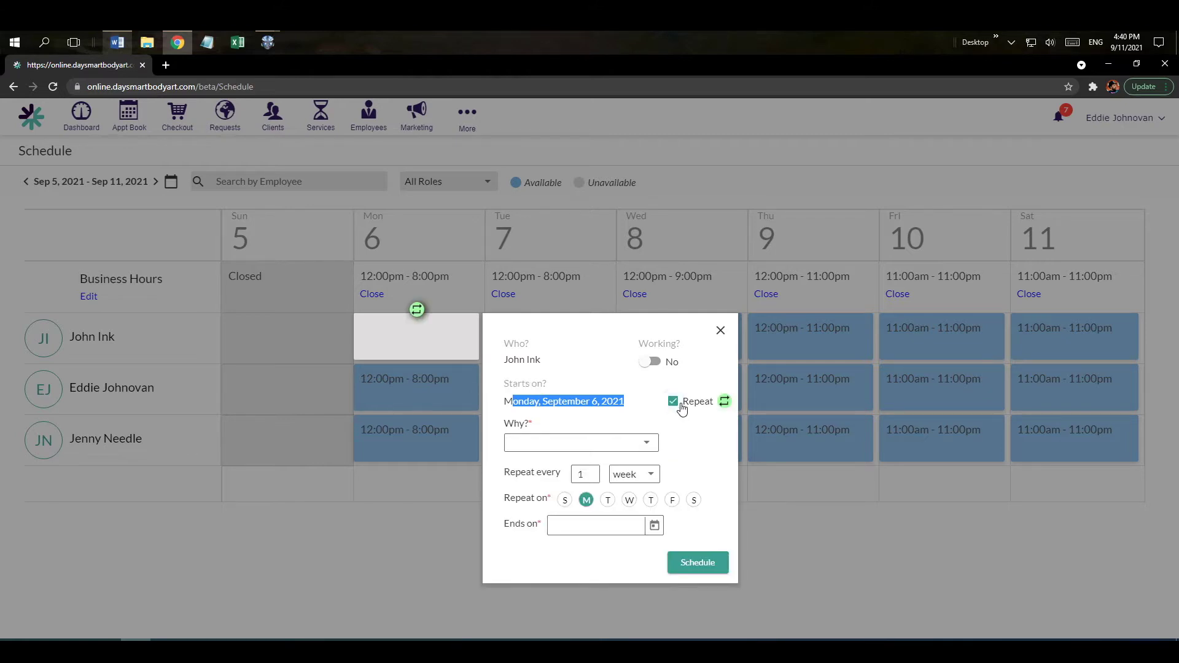
left_click(650, 444)
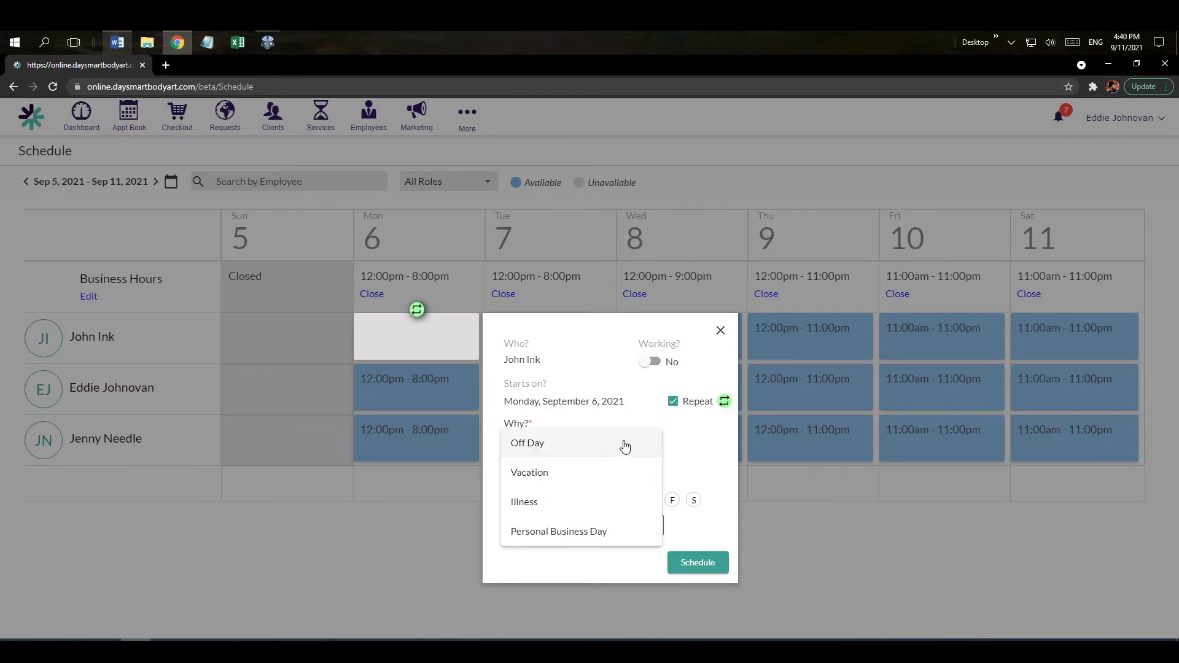
left_click(561, 445)
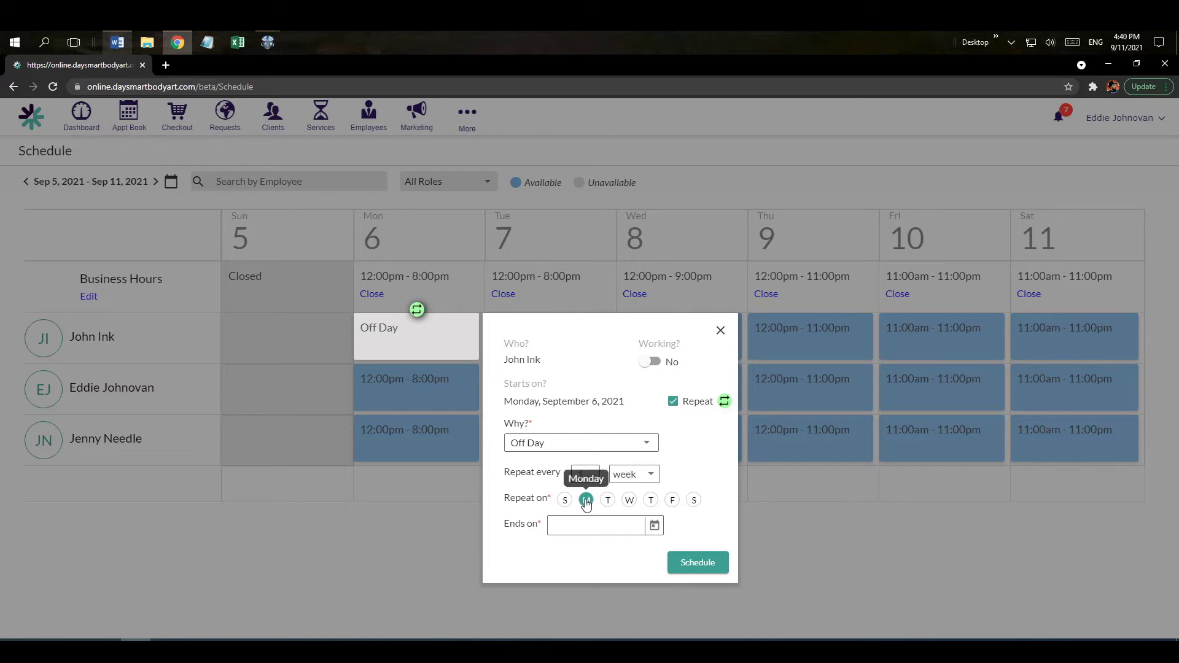
left_click(629, 500)
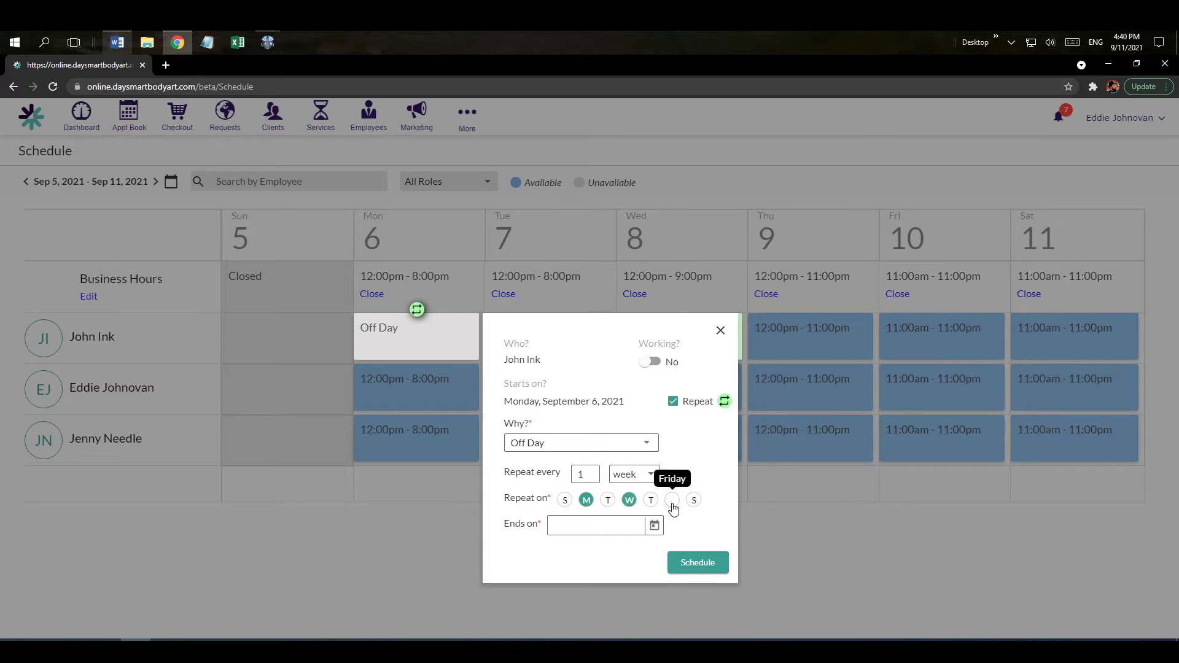
left_click(672, 500)
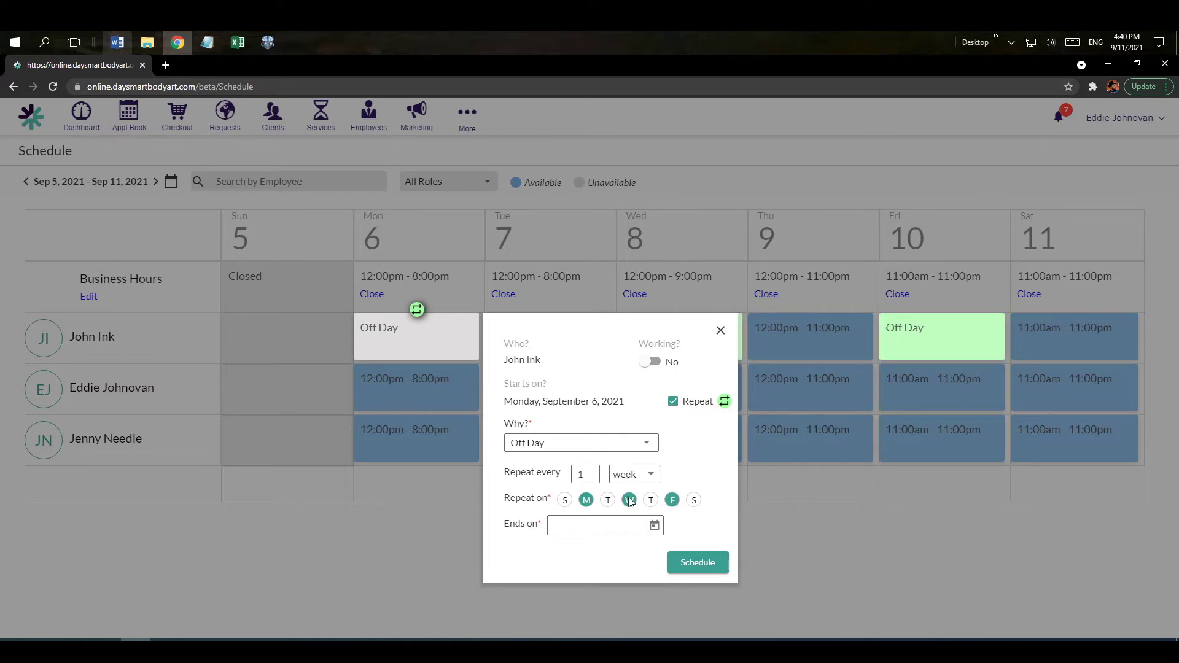
Set the repeat end date to September 30, 2022 and save the schedule.
left_click(654, 526)
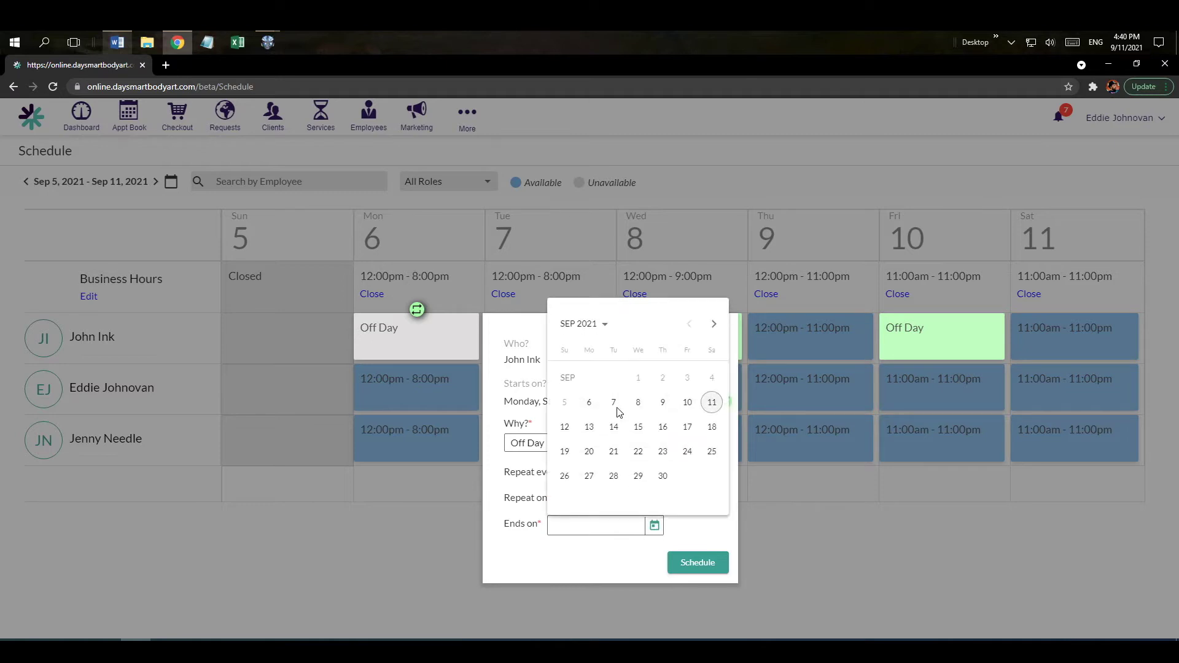
left_click(605, 324)
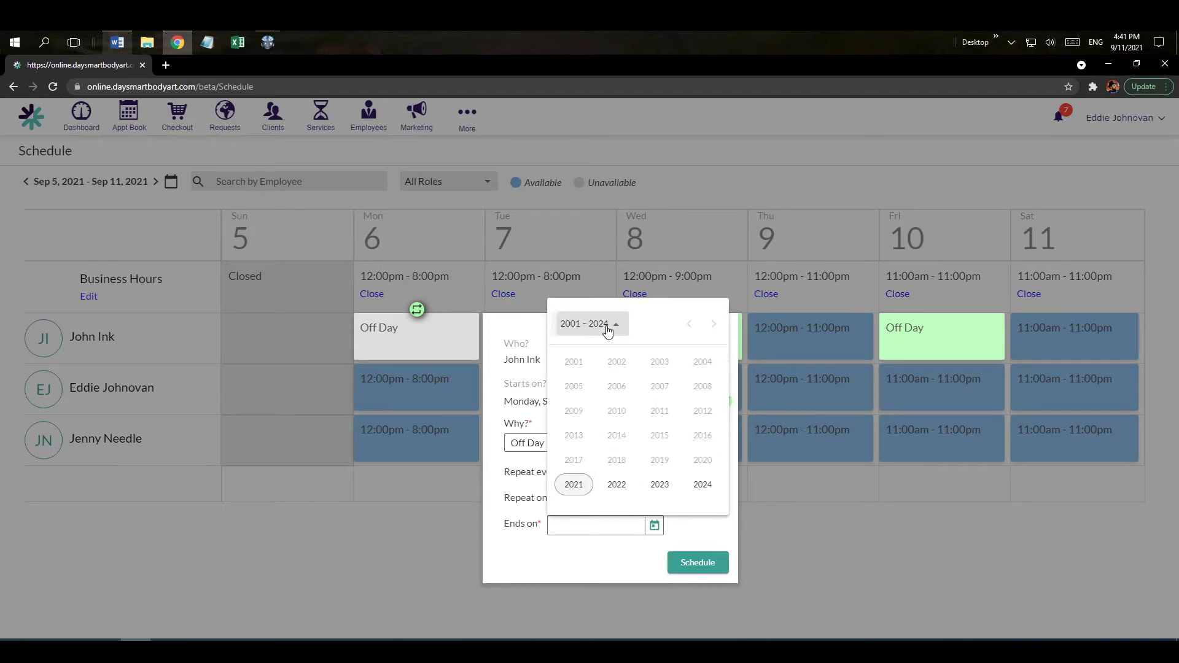
left_click(619, 487)
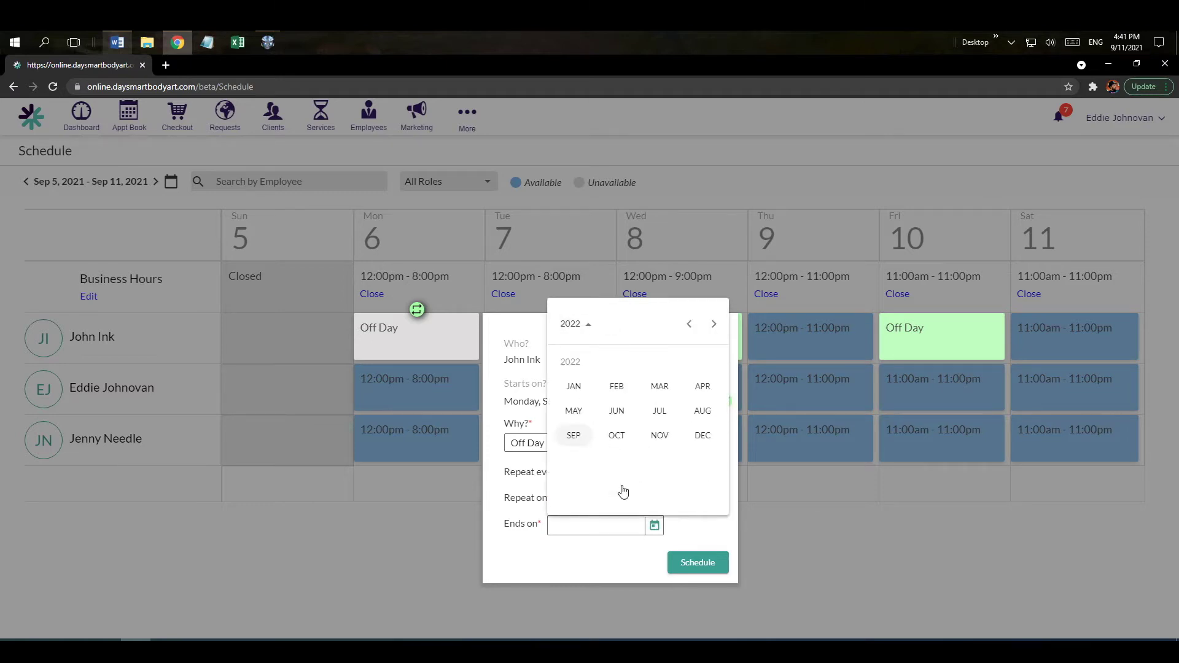
left_click(577, 437)
left_click(684, 477)
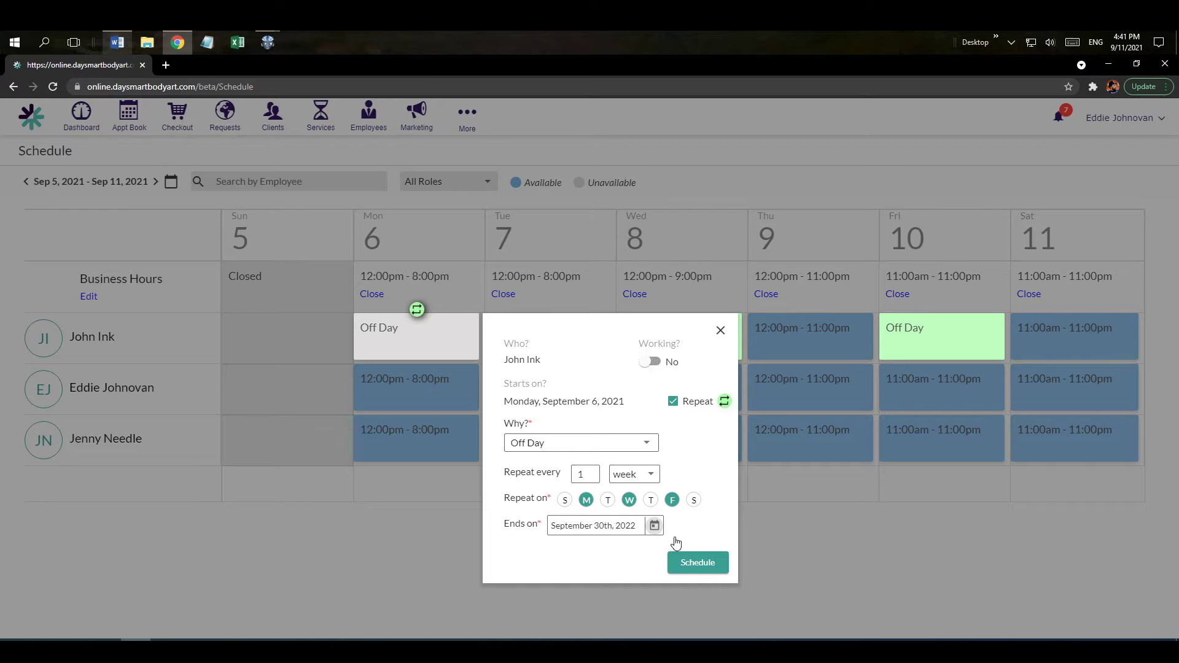
left_click(690, 566)
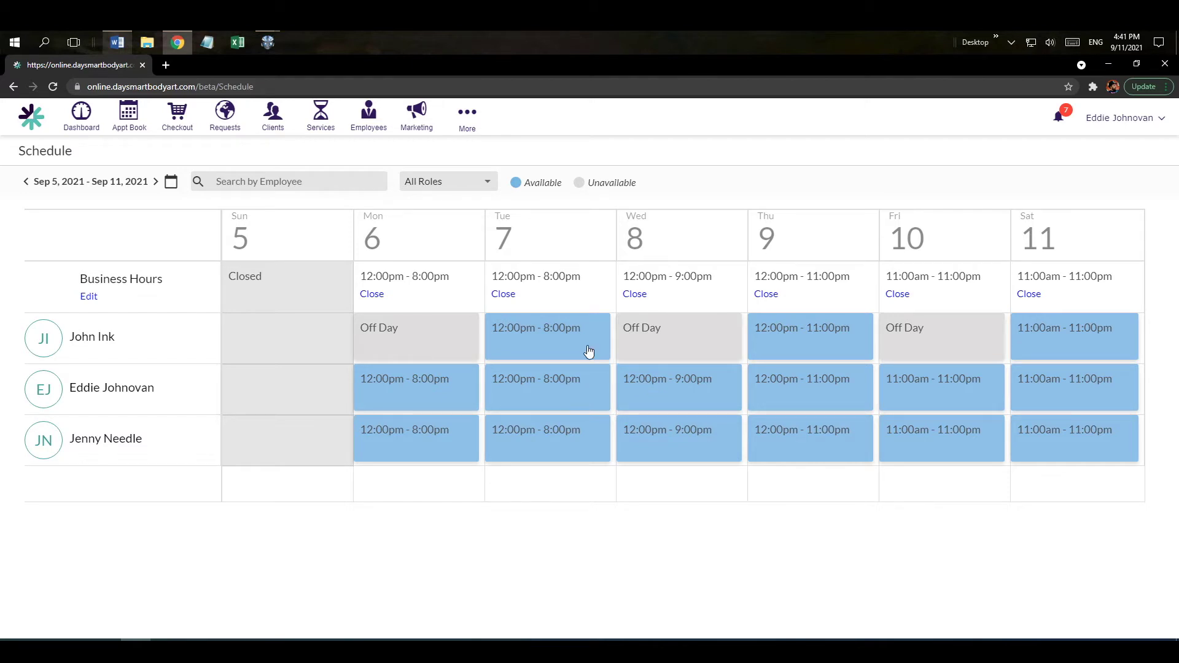
Go to the schedule week containing Saturday, December 25, 2021.
left_click(171, 183)
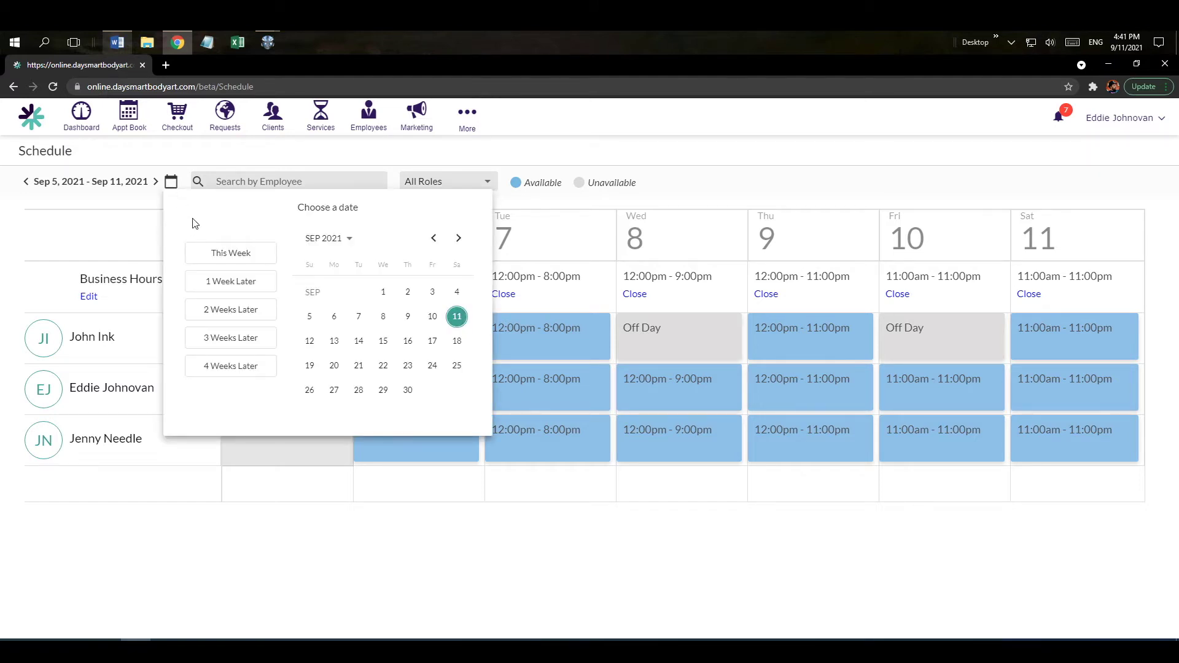
left_click(459, 239)
left_click(459, 239)
left_click(460, 239)
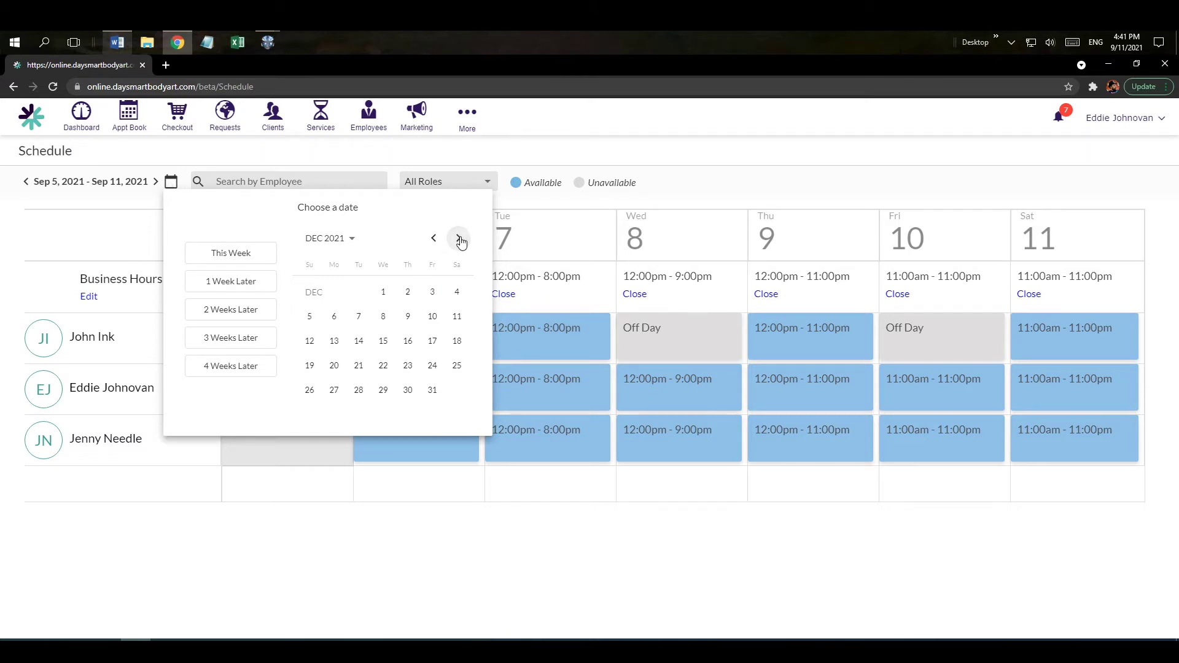
left_click(455, 366)
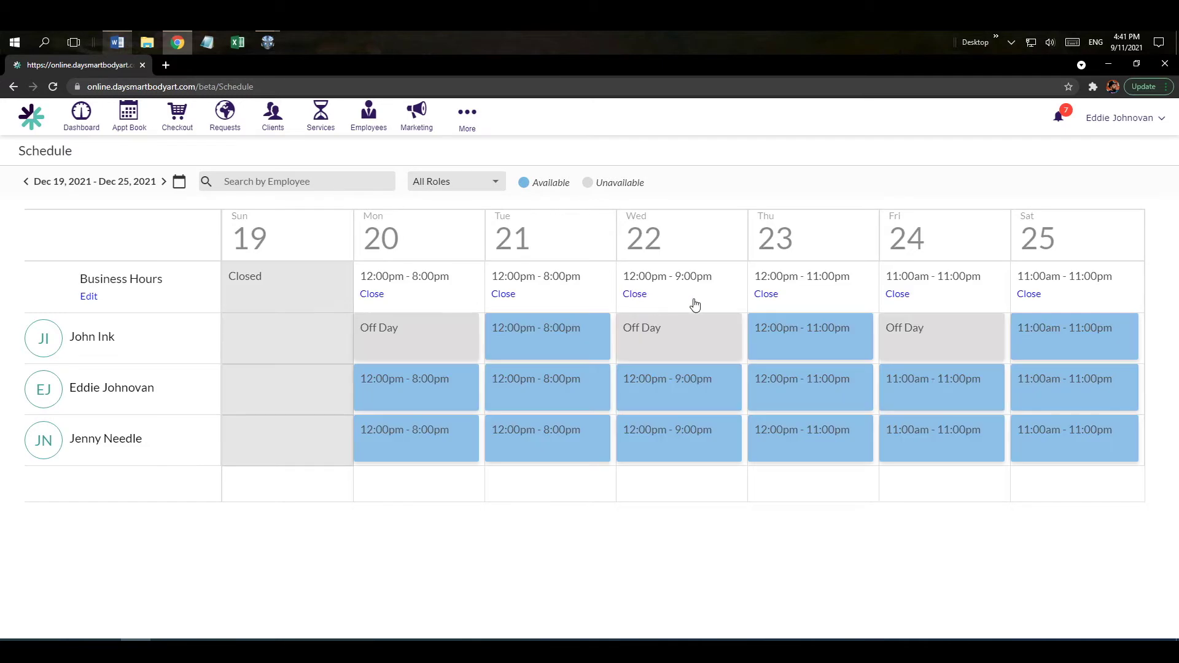
Set the first employee's Saturday 25 shift to not working, reason Off Day, and save it.
left_click(1054, 334)
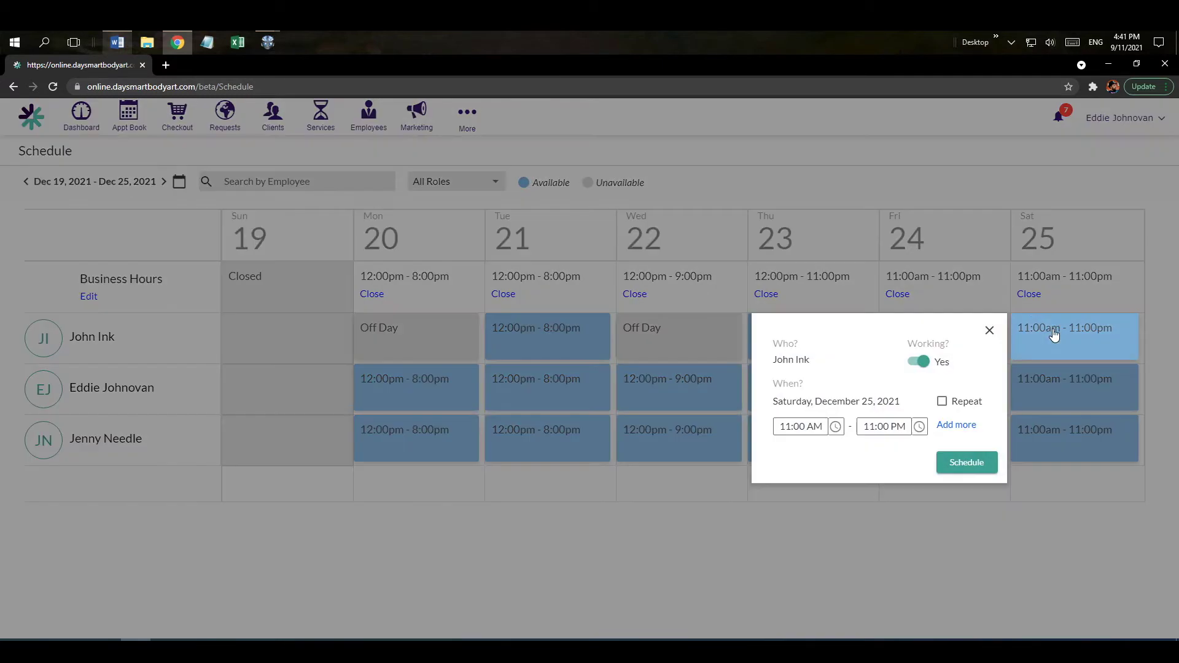
left_click(920, 363)
left_click(919, 452)
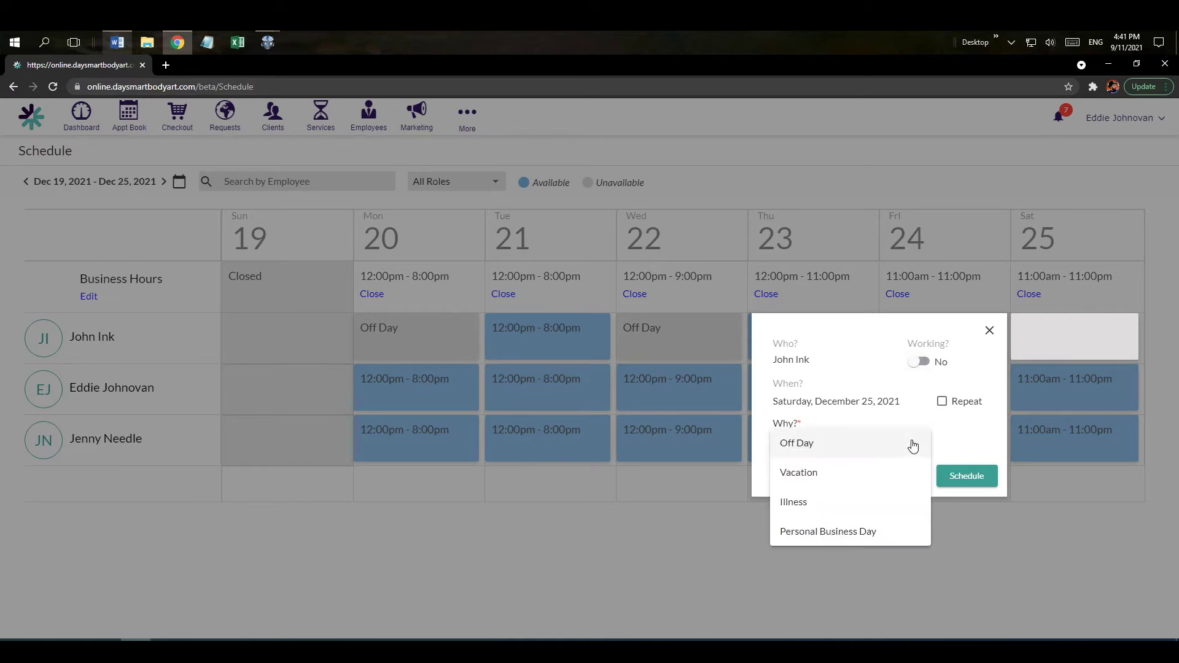
left_click(857, 447)
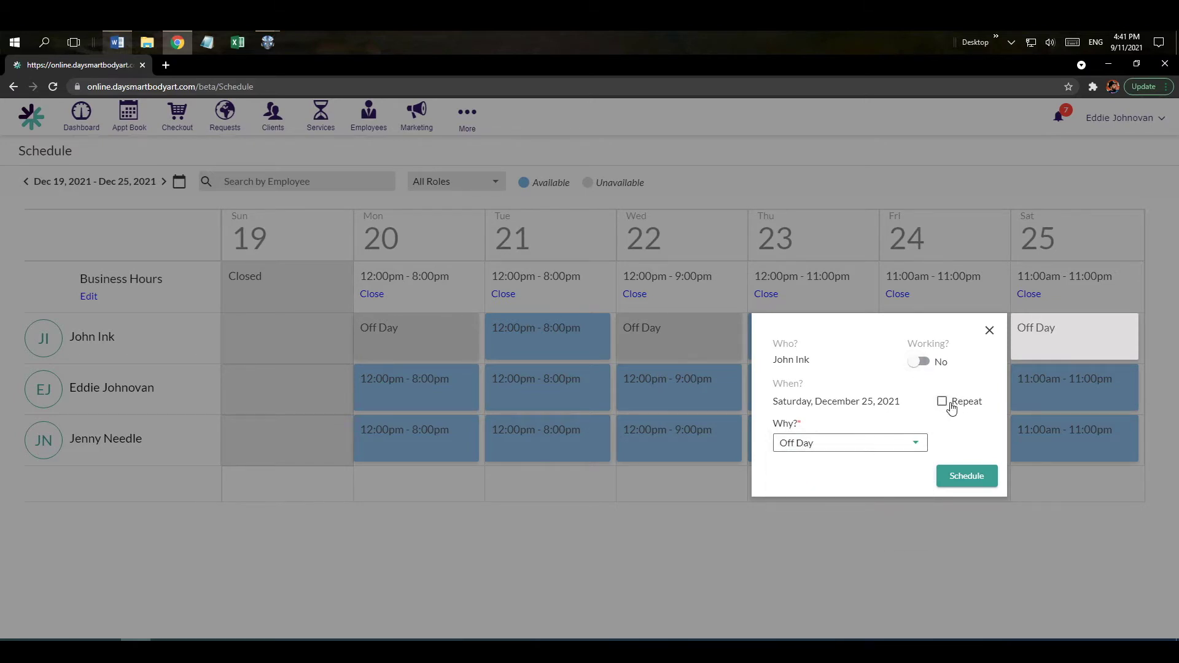
left_click(966, 479)
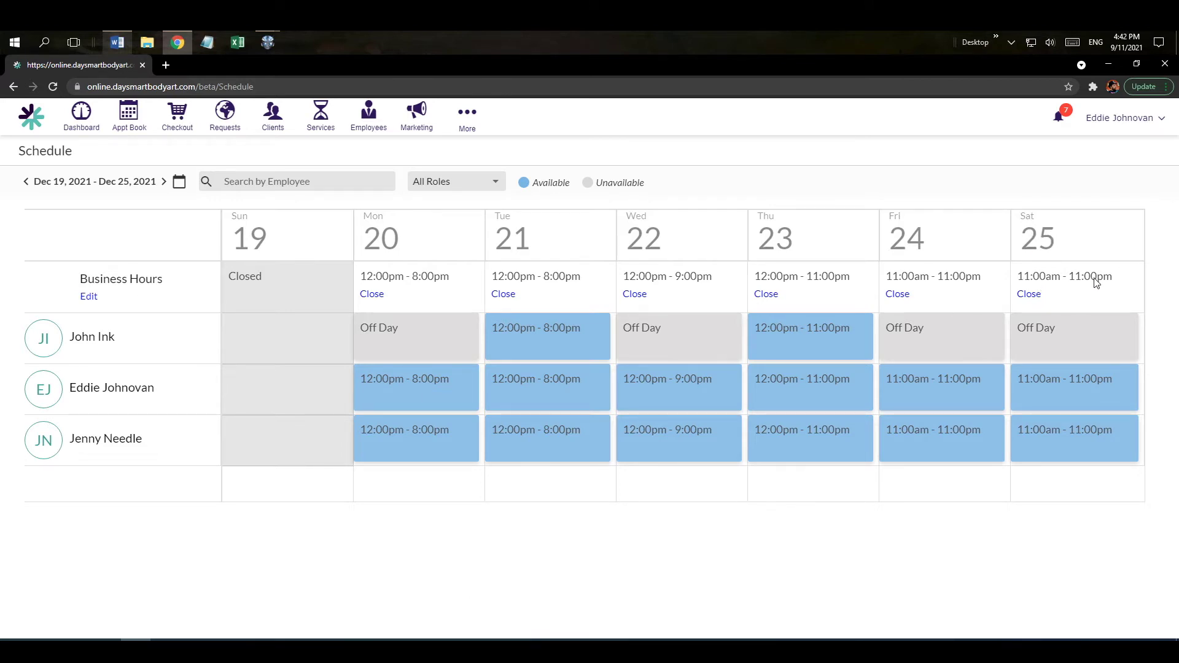
Close the business for Saturday, December 25 and return to the Appointment Book.
left_click(1030, 295)
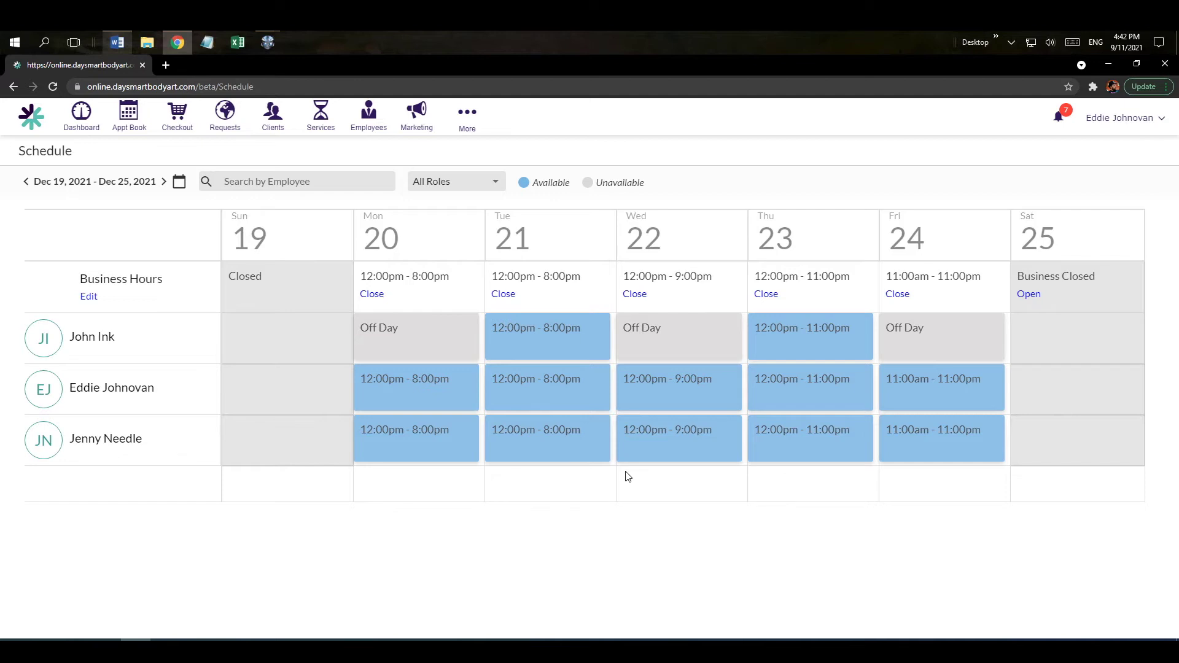
left_click(129, 123)
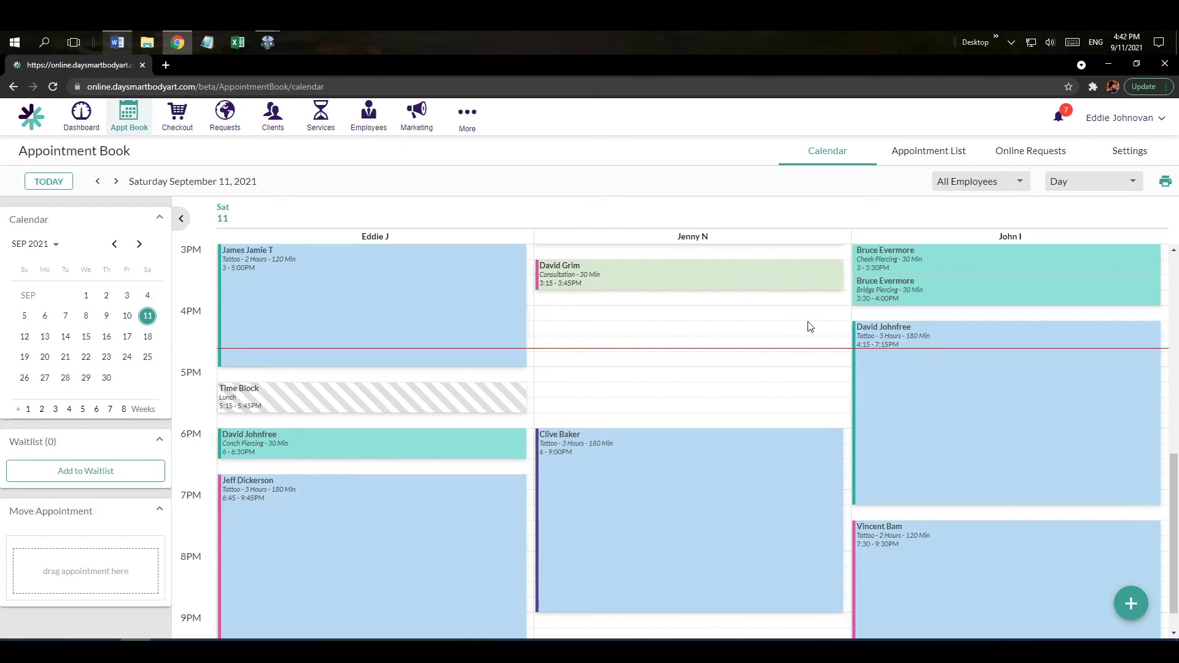
Filter the book to the first employee only, add the second, then show All Employees again.
scroll(748, 335, "up", 1)
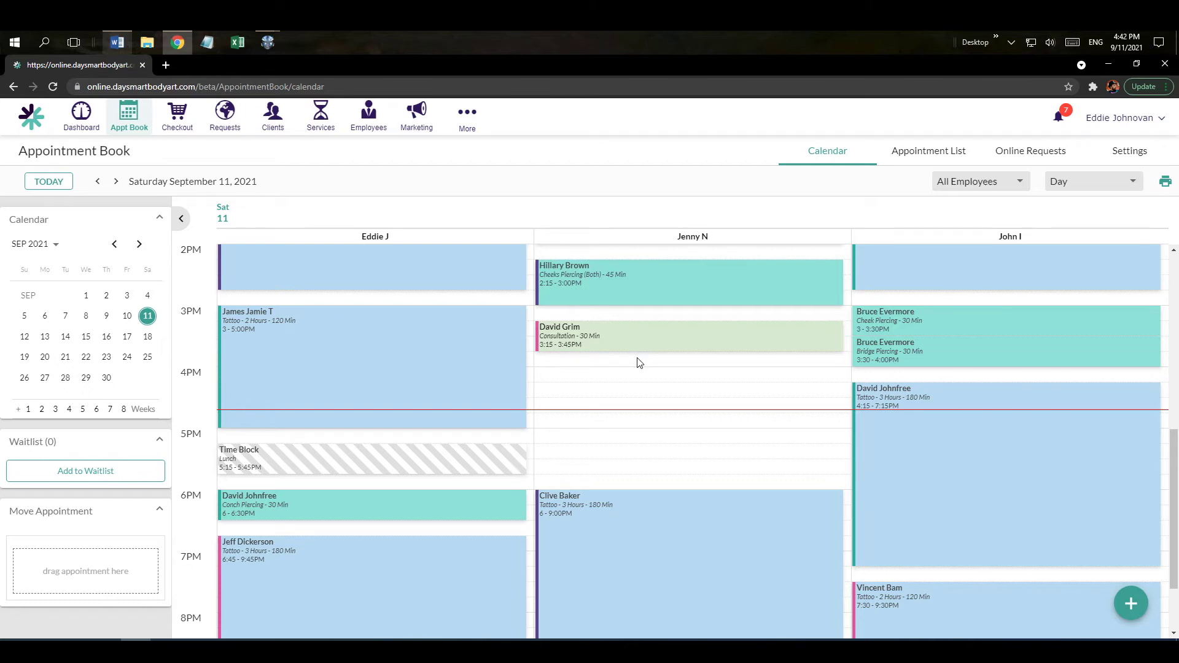
left_click(949, 185)
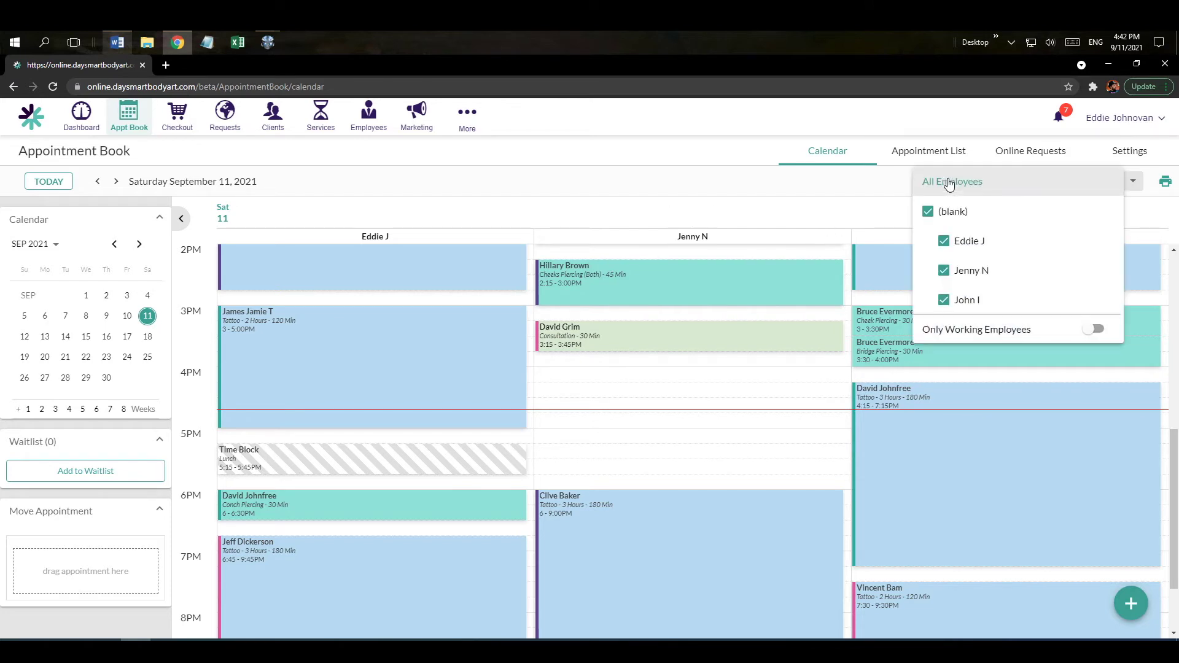
left_click(1101, 244)
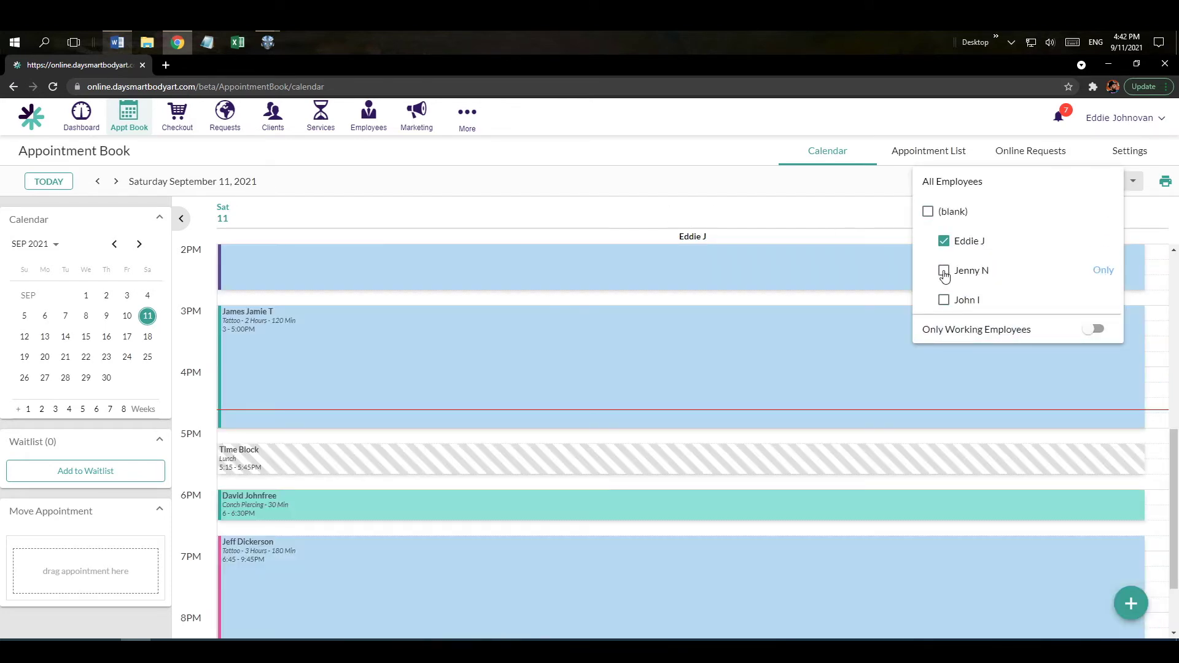
left_click(944, 273)
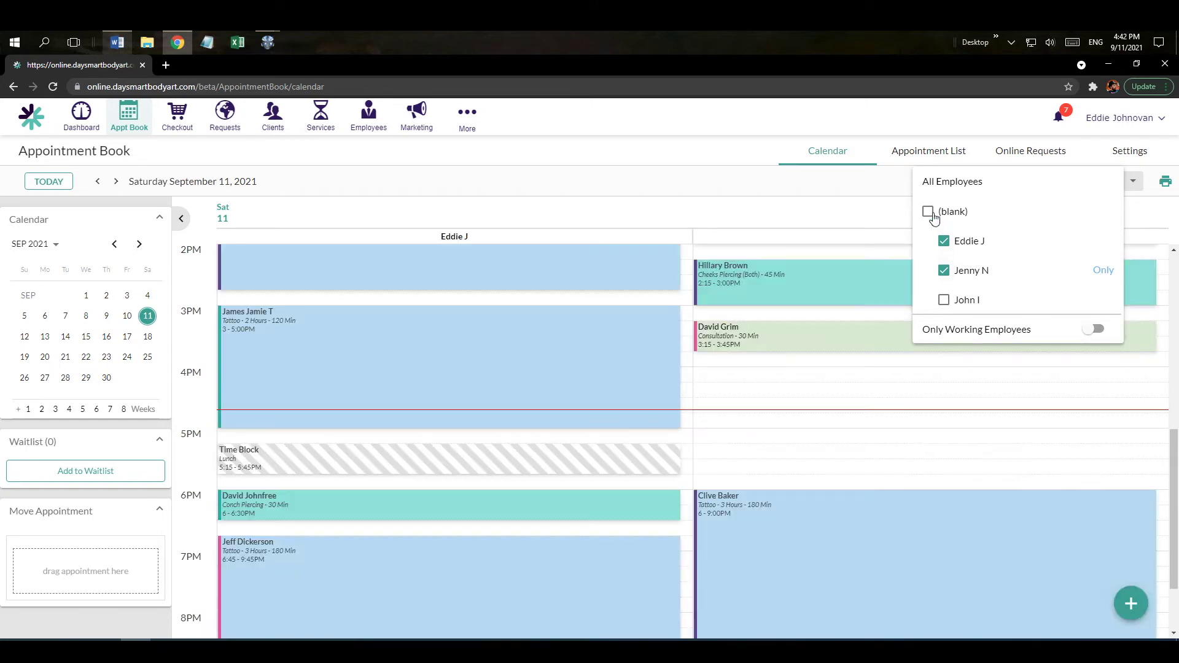
left_click(934, 188)
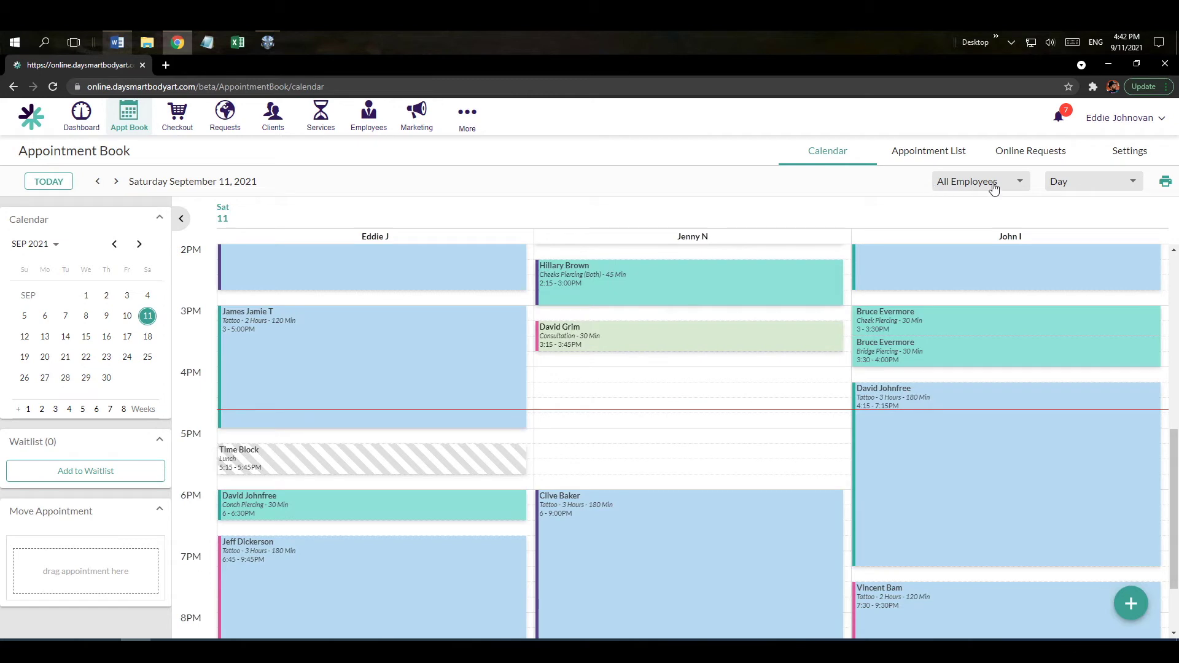
left_click(1059, 186)
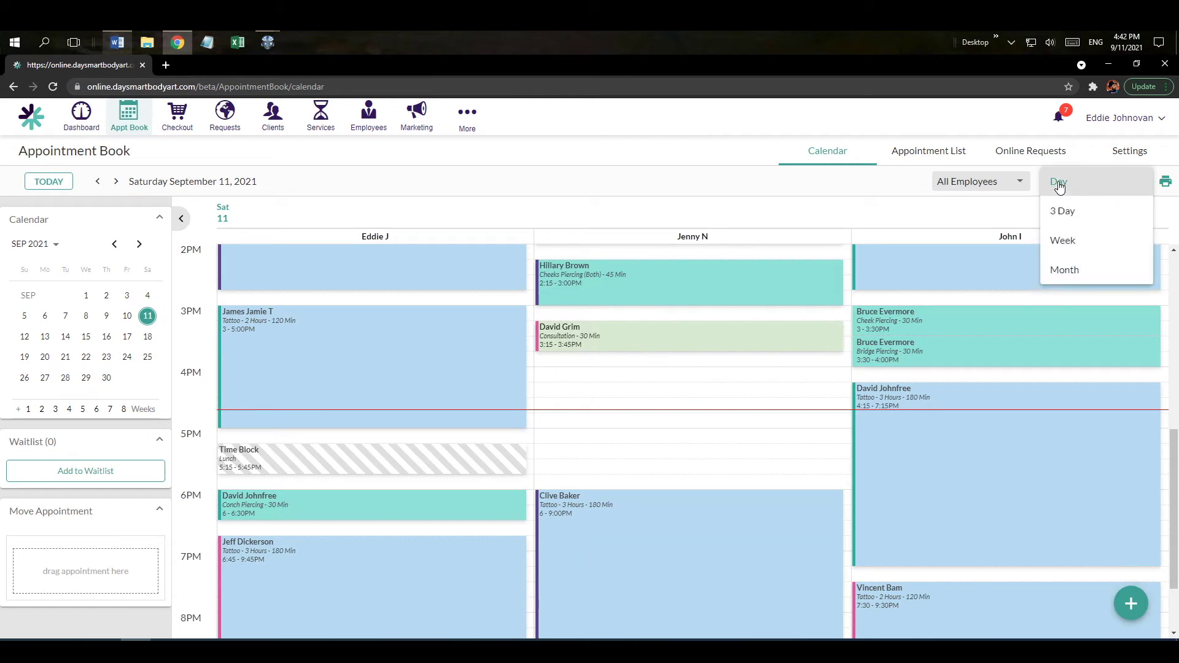
left_click(1063, 210)
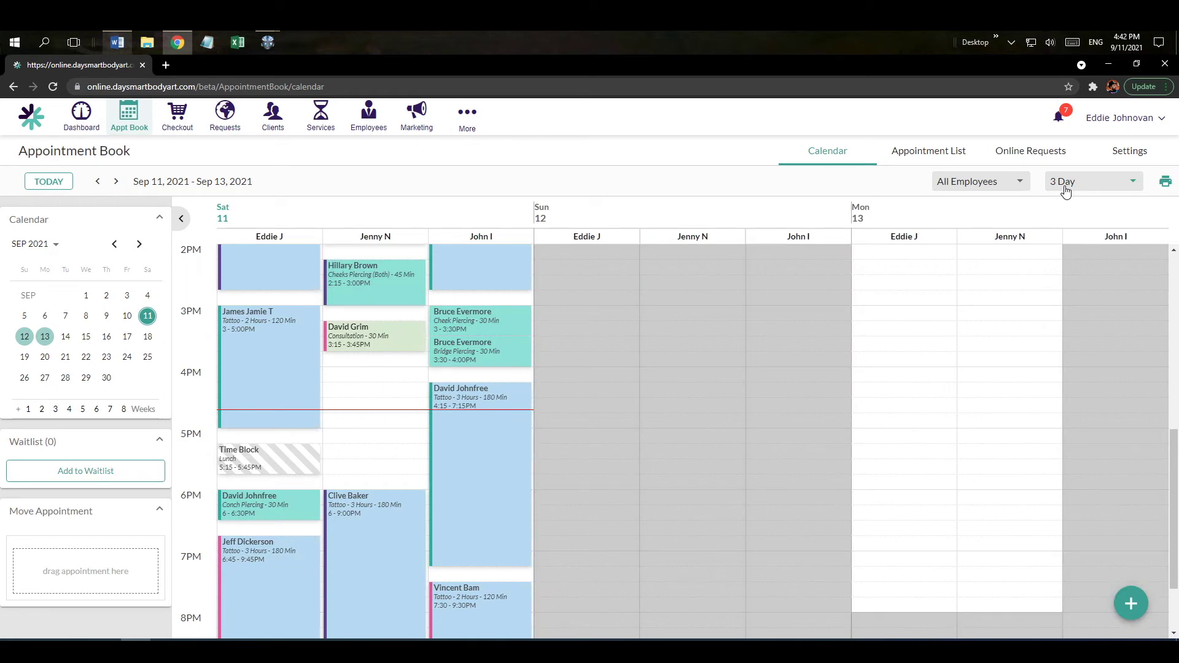
left_click(1065, 192)
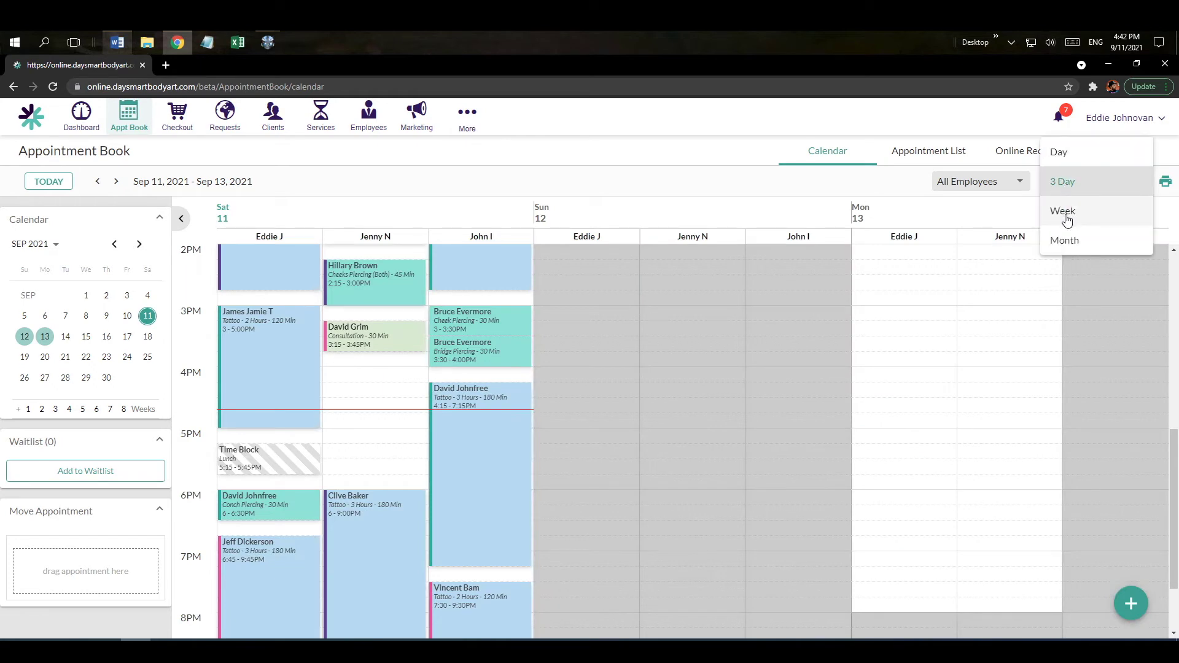
left_click(1060, 154)
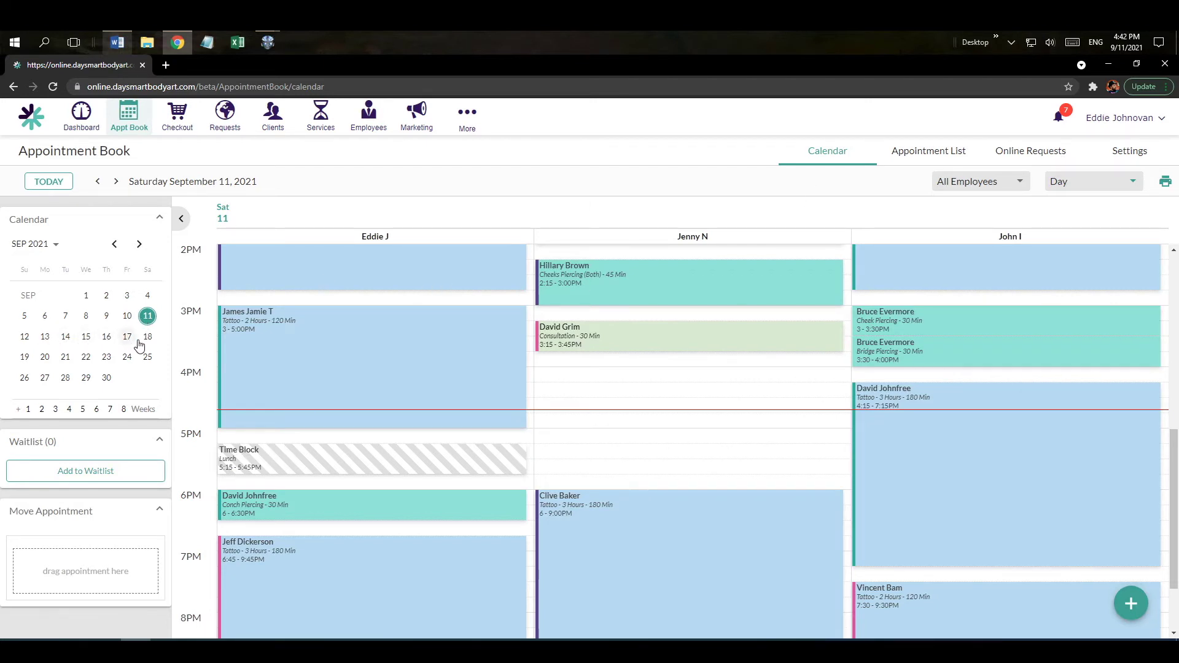
left_click(65, 358)
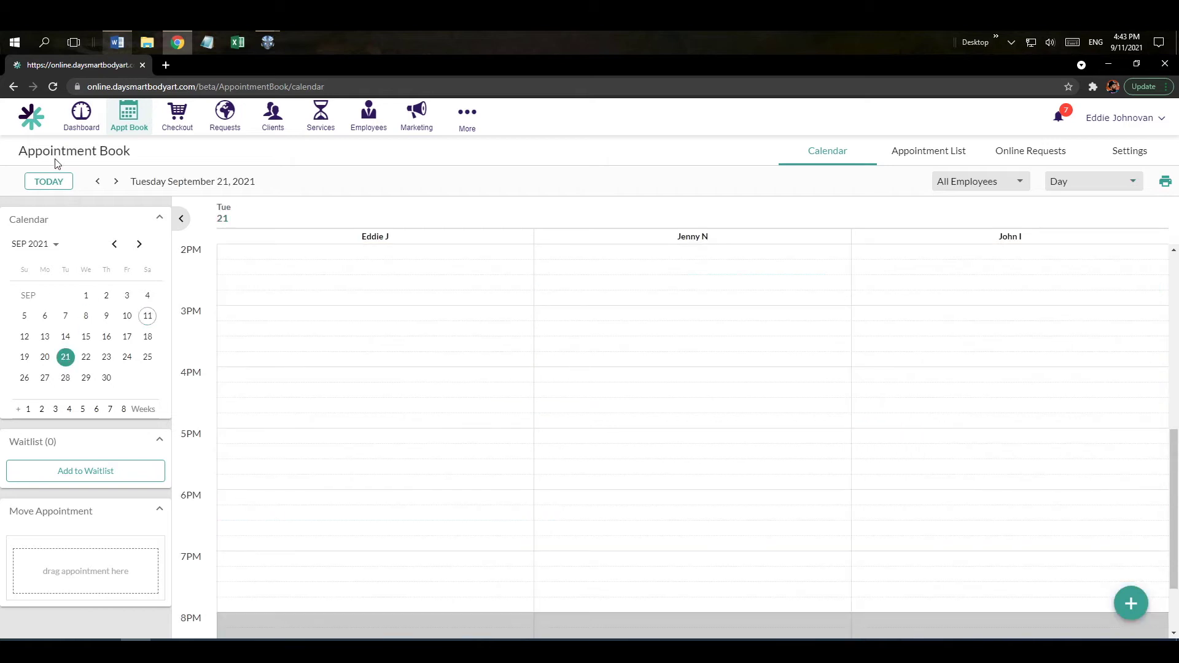
left_click(60, 186)
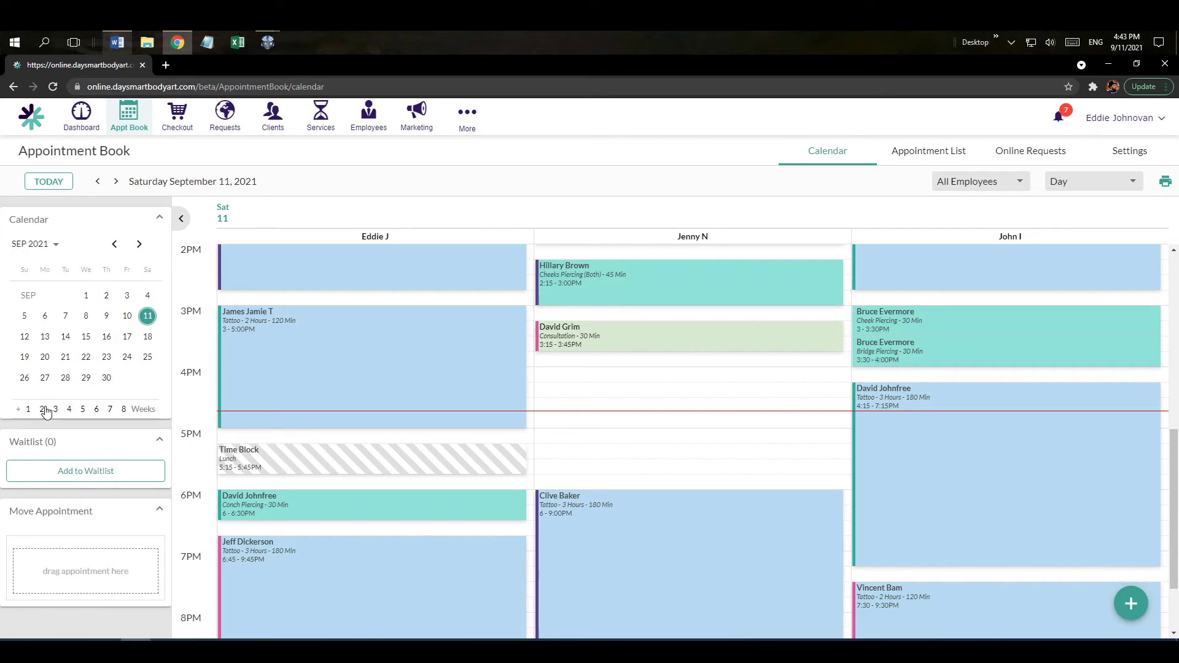
left_click(110, 410)
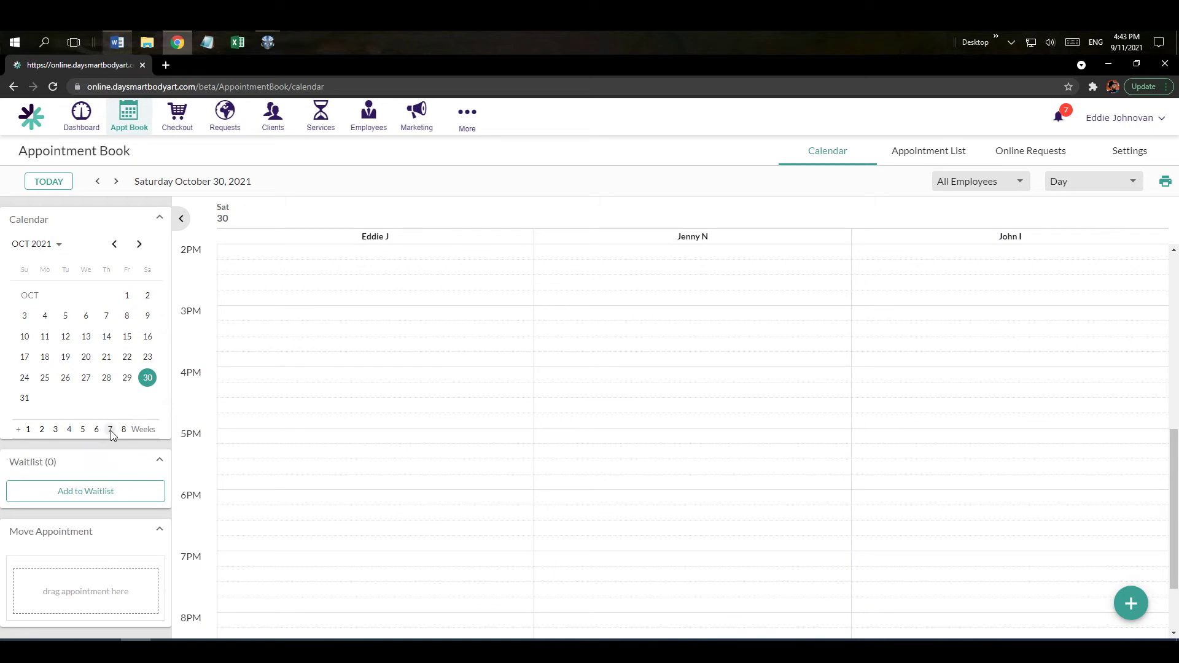
left_click(49, 183)
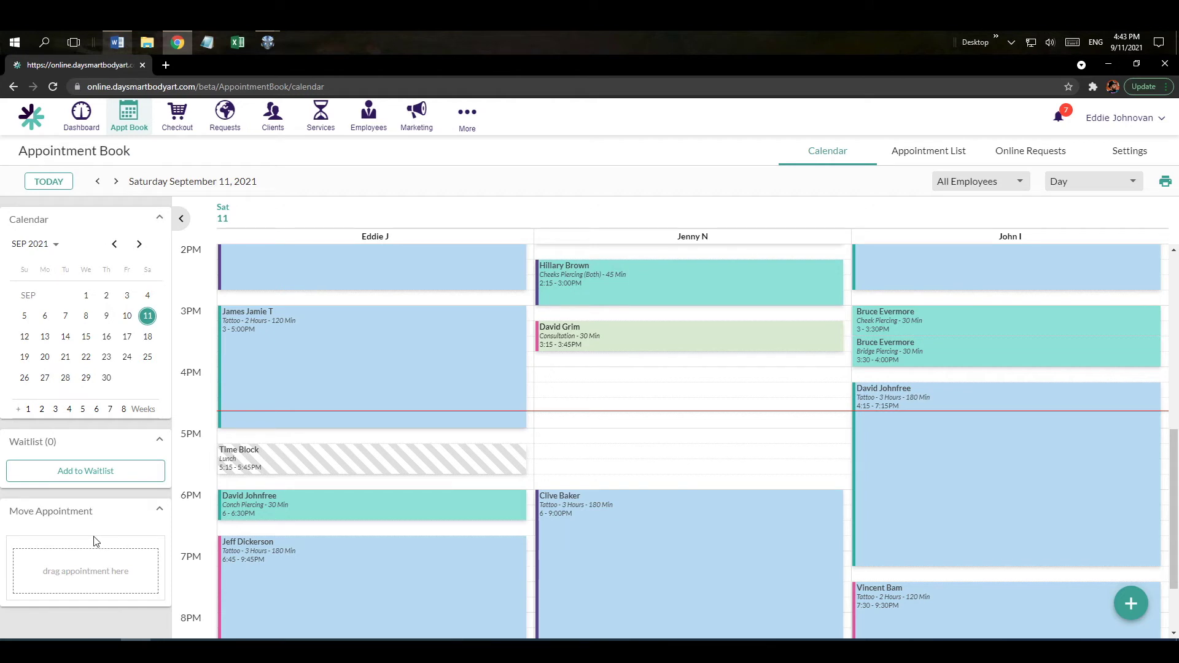
left_click(181, 220)
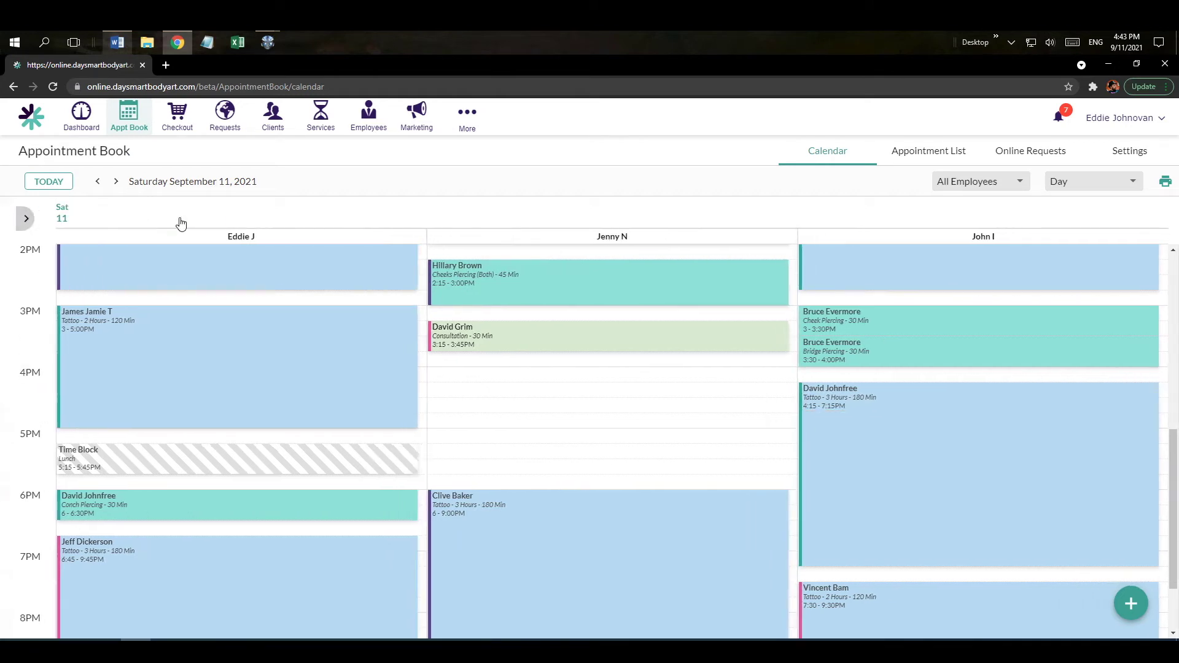
left_click(7, 226)
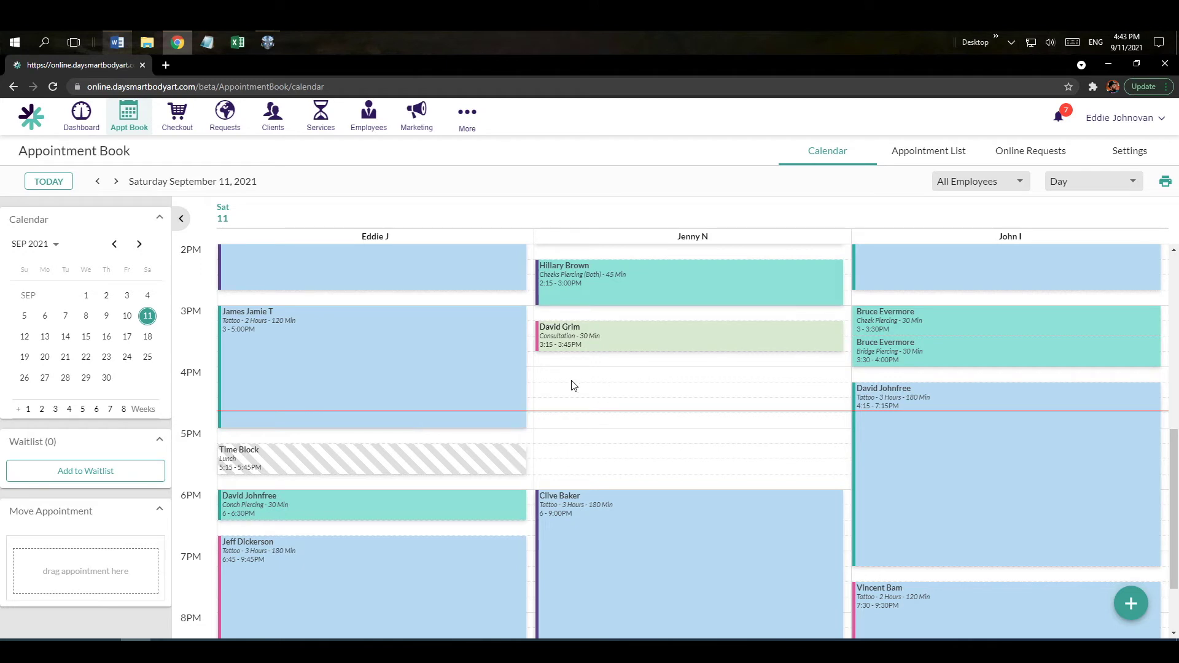
Book the chosen existing client for a 20-minute Cheek Piercing at 4:00 PM with the second employee.
left_click(554, 381)
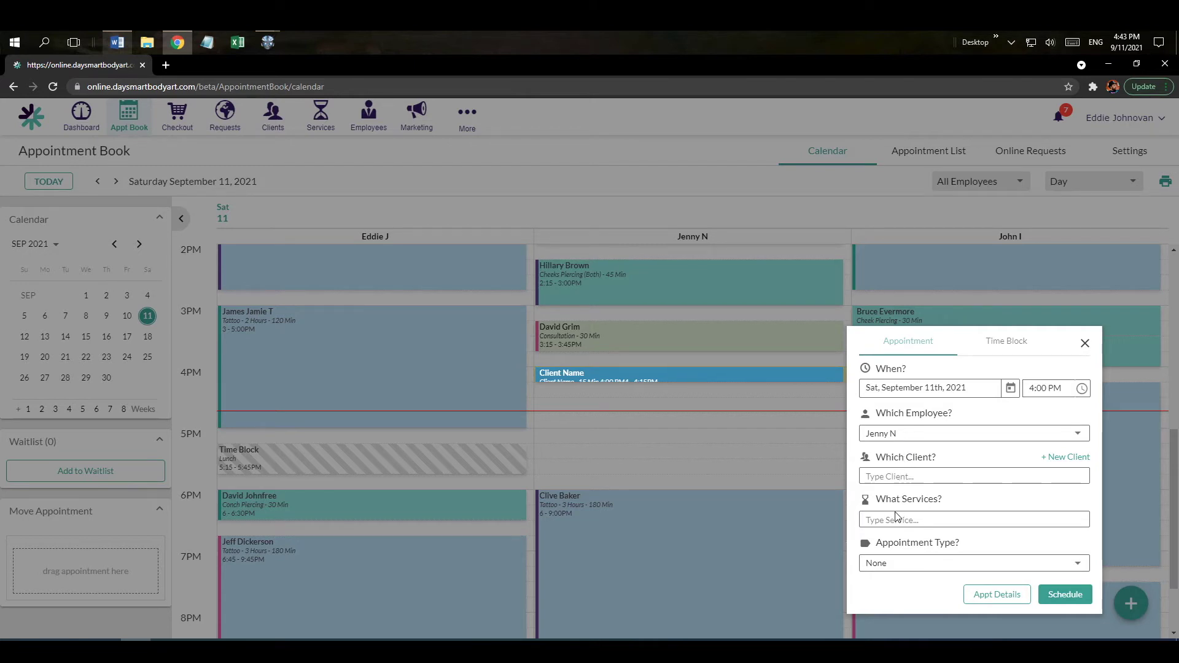
left_click(885, 477)
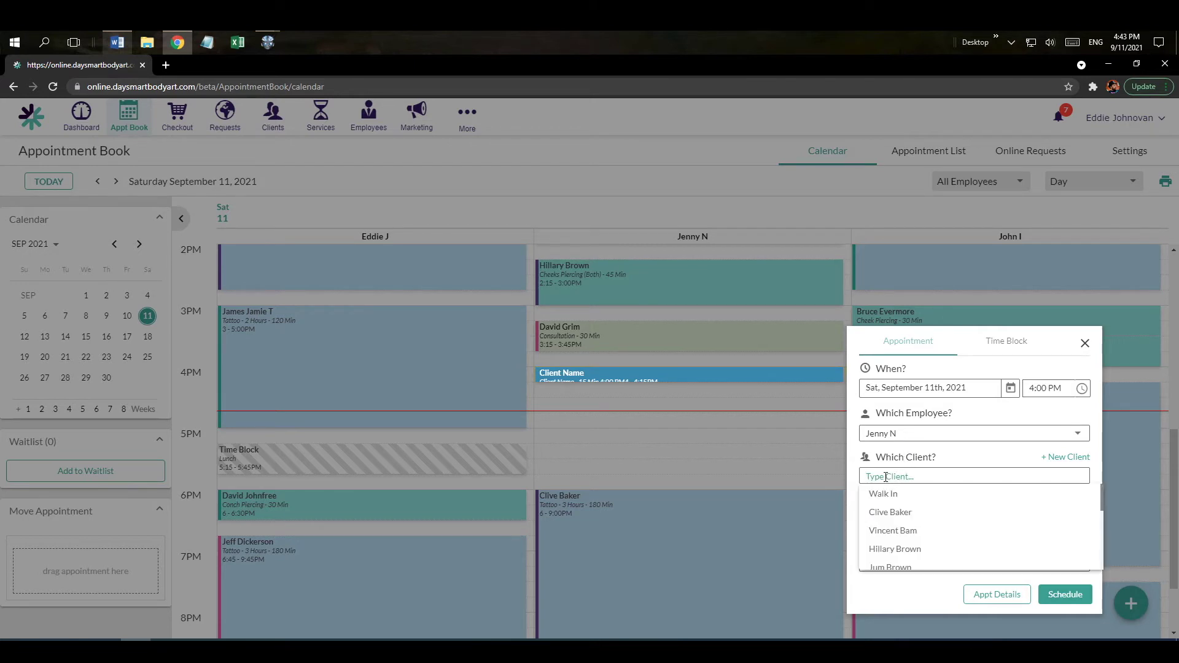
left_click(899, 532)
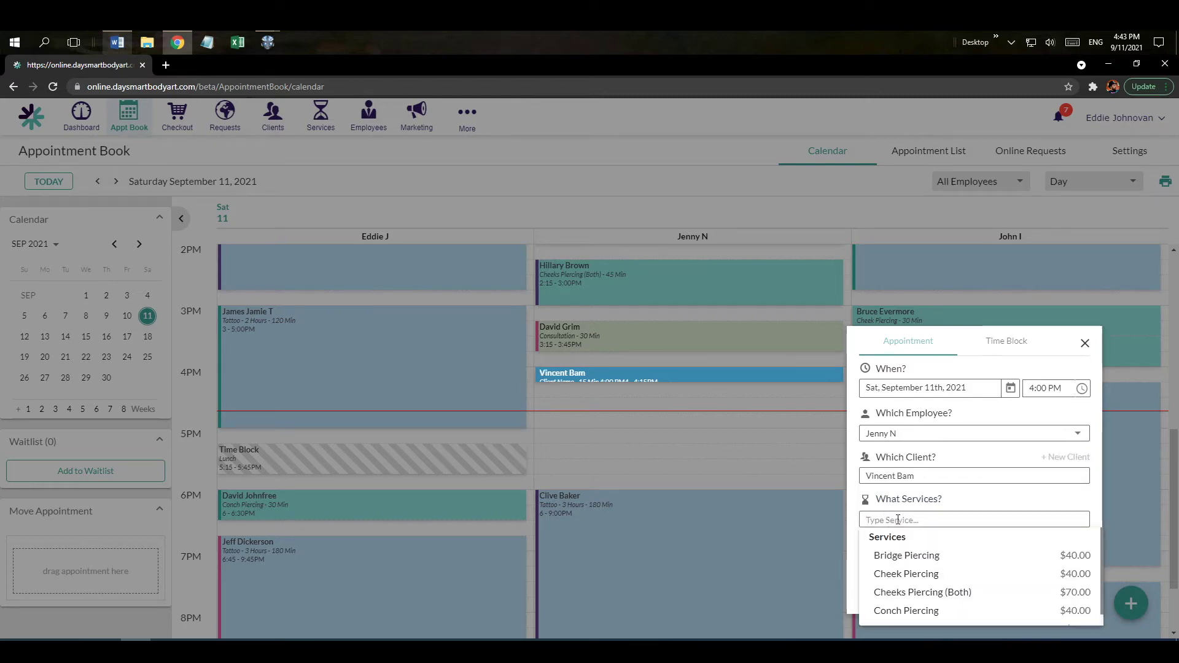
left_click(899, 574)
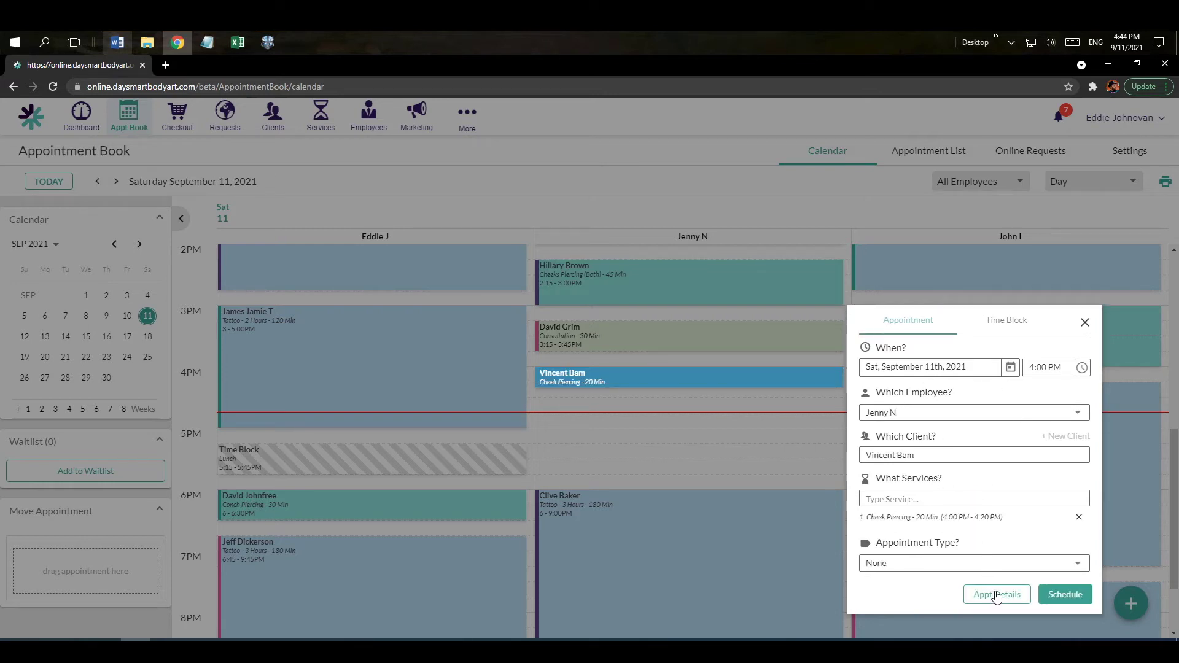
left_click(1067, 595)
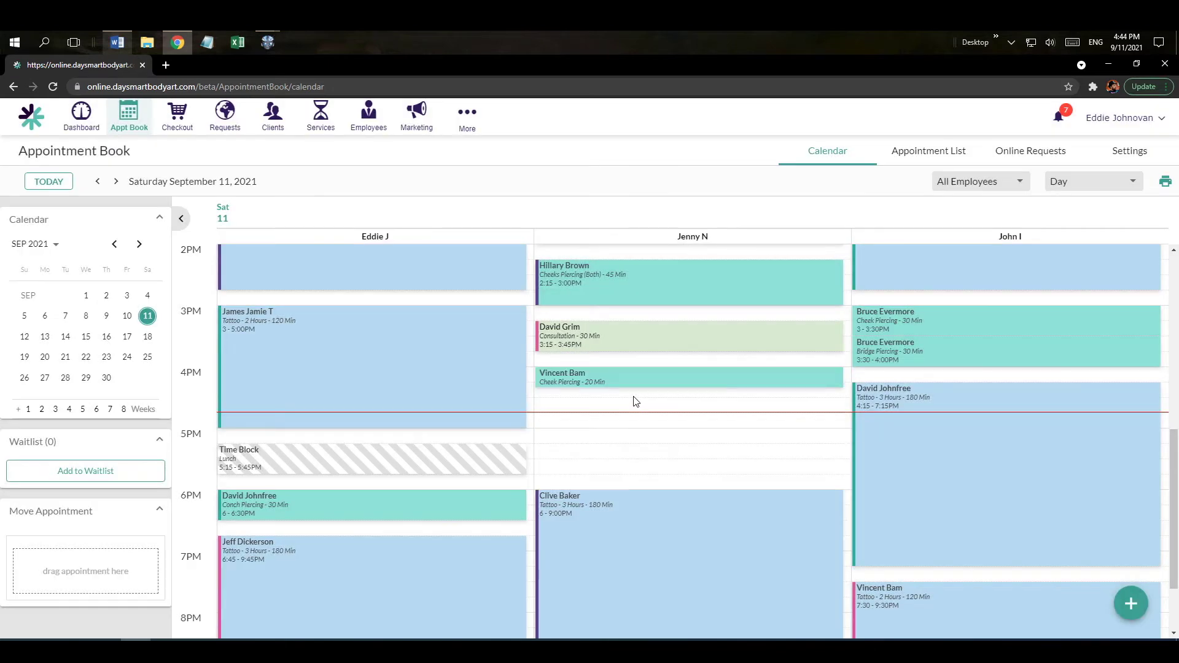
Cancel the 4:00 PM Cheek Piercing with reason 'test' and start a new booking in that slot.
left_click(638, 379)
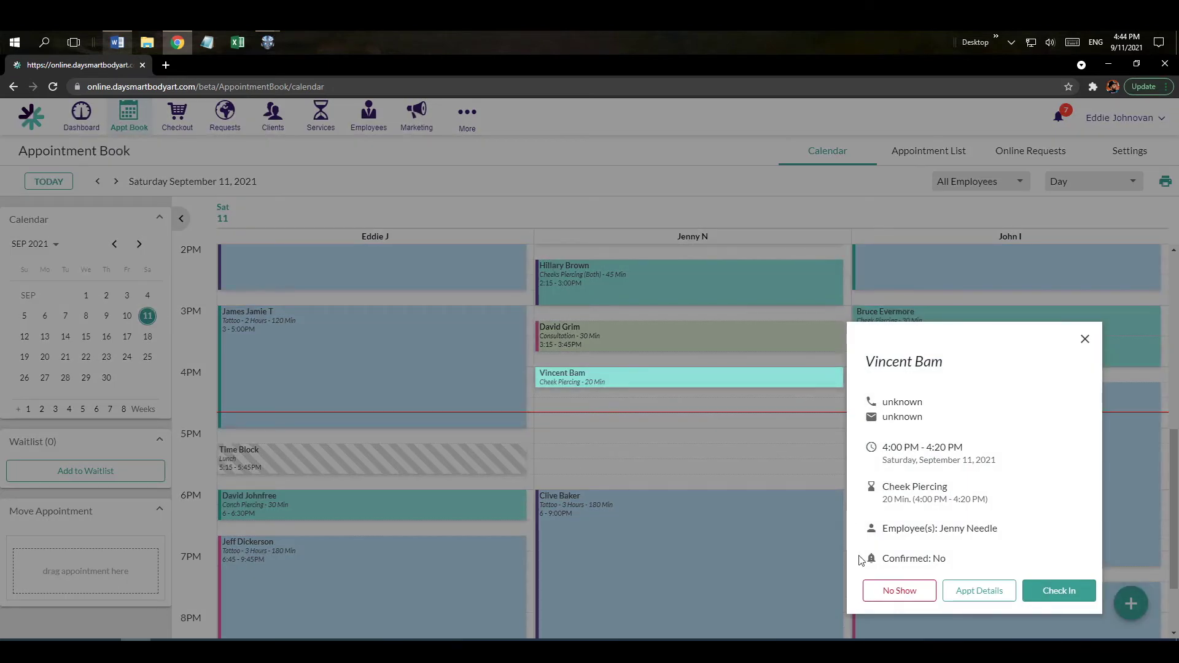
left_click(894, 591)
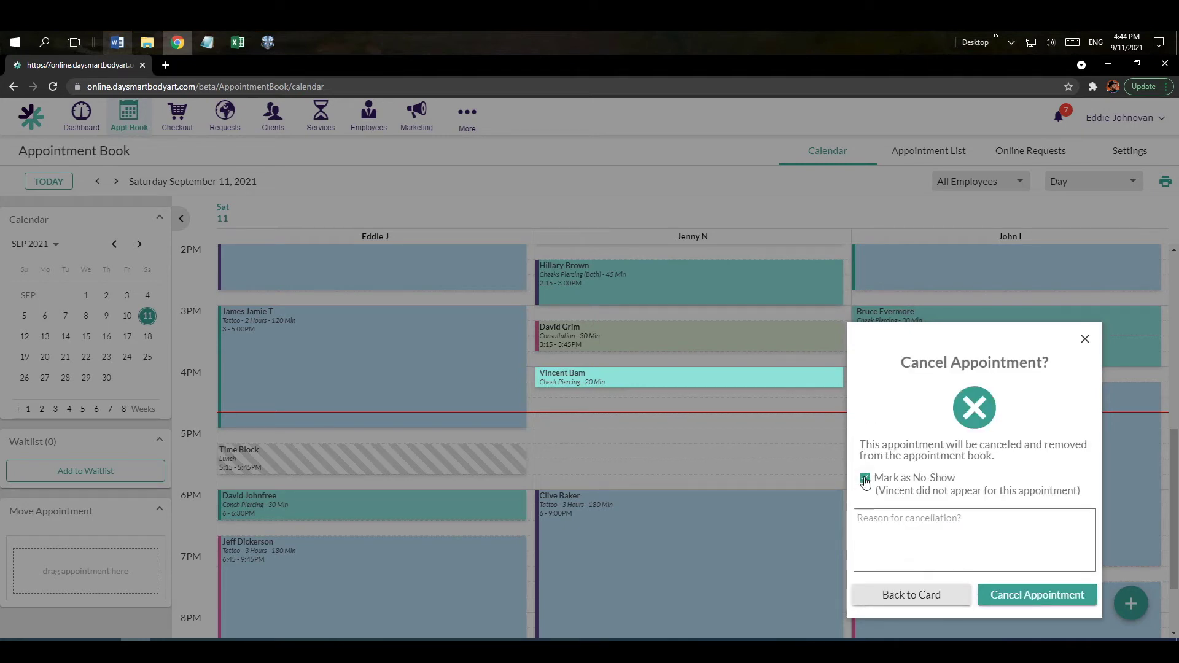
type("test")
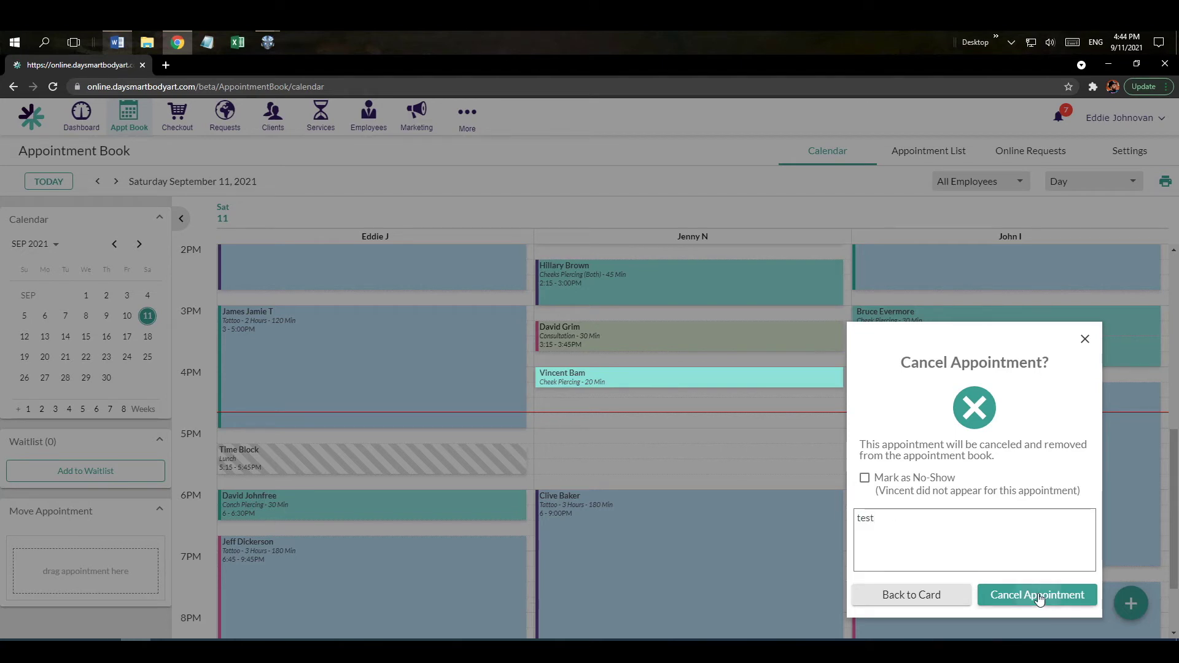
left_click(1059, 604)
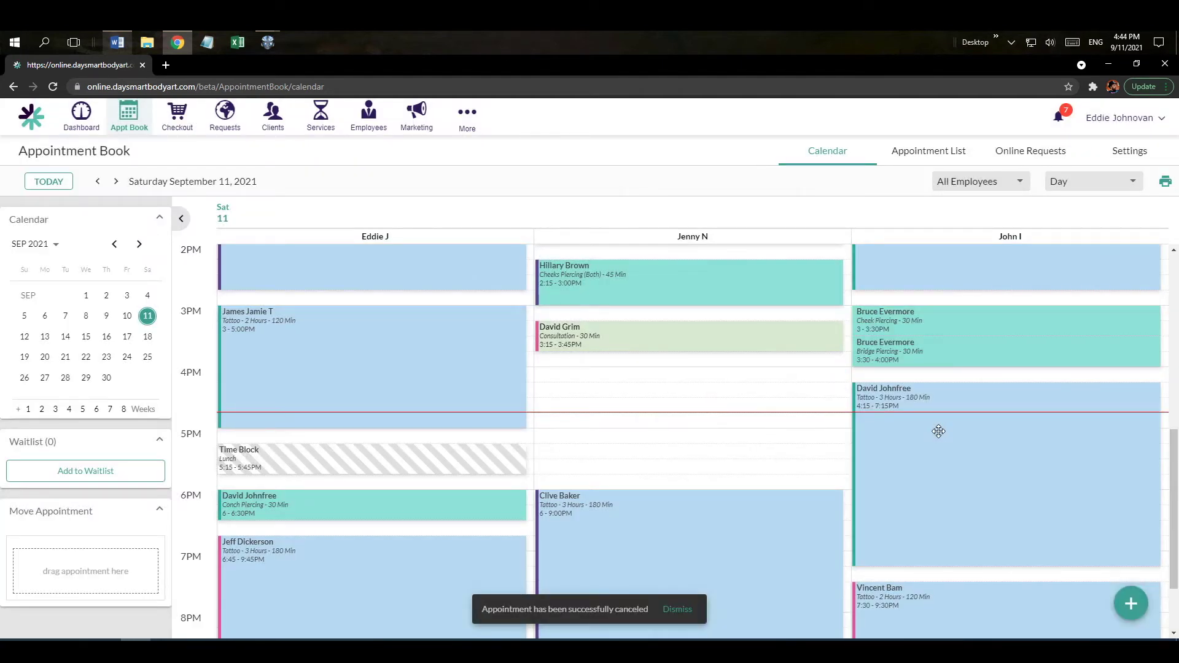
left_click(564, 377)
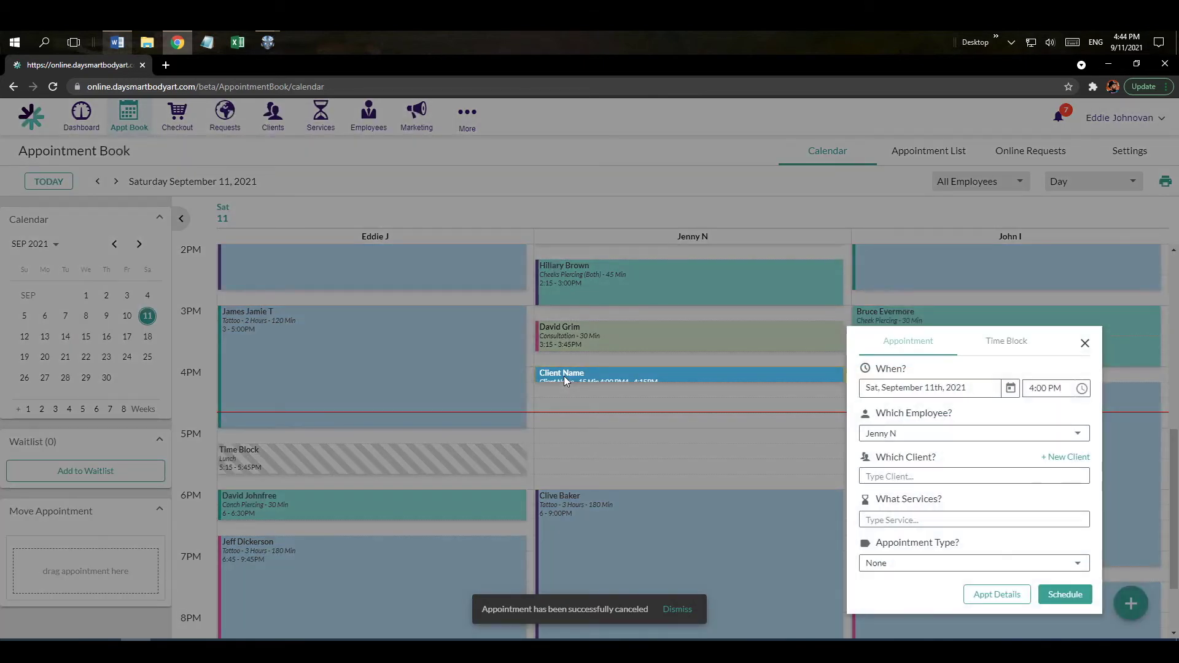
Add a new client with first and last name, mobile and alternative phone, and email address.
left_click(1061, 459)
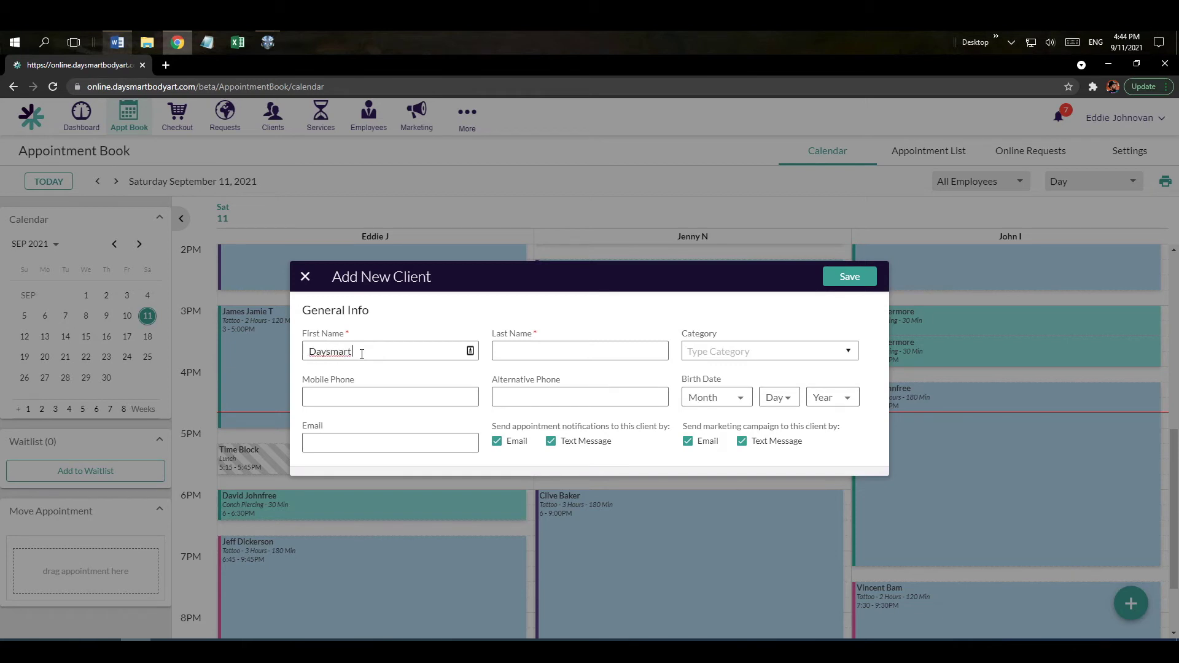
key("Tab")
left_click(412, 396)
left_click(520, 398)
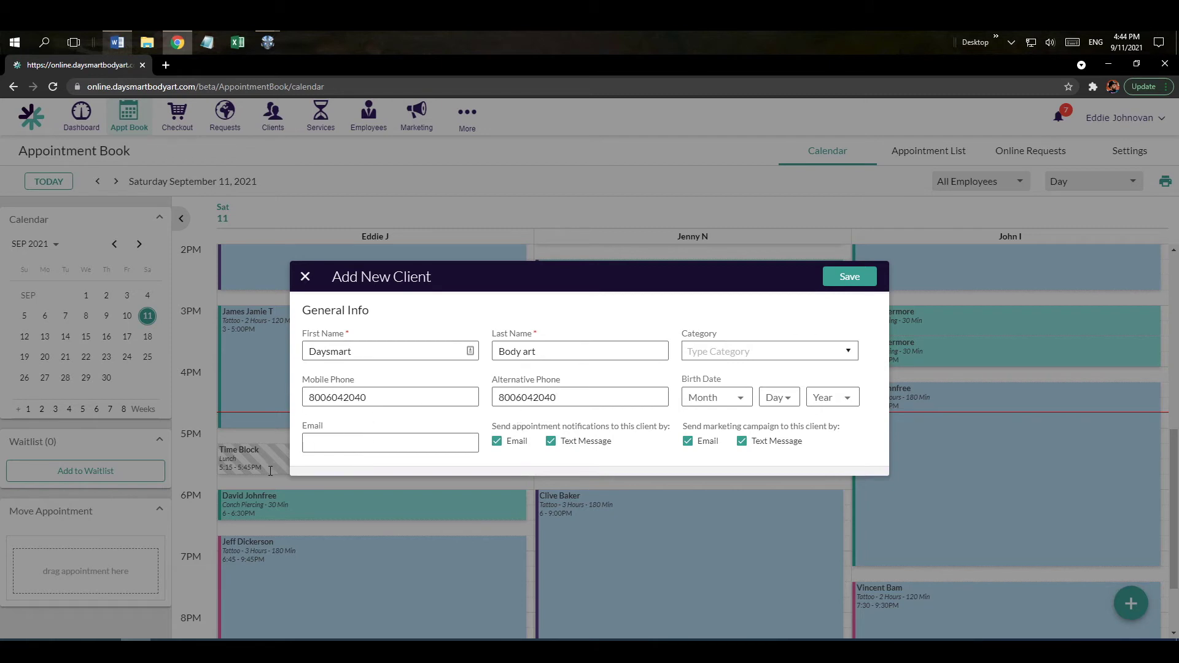
left_click(306, 453)
Turn off the client's email and text appointment notifications and marketing campaigns.
left_click(498, 444)
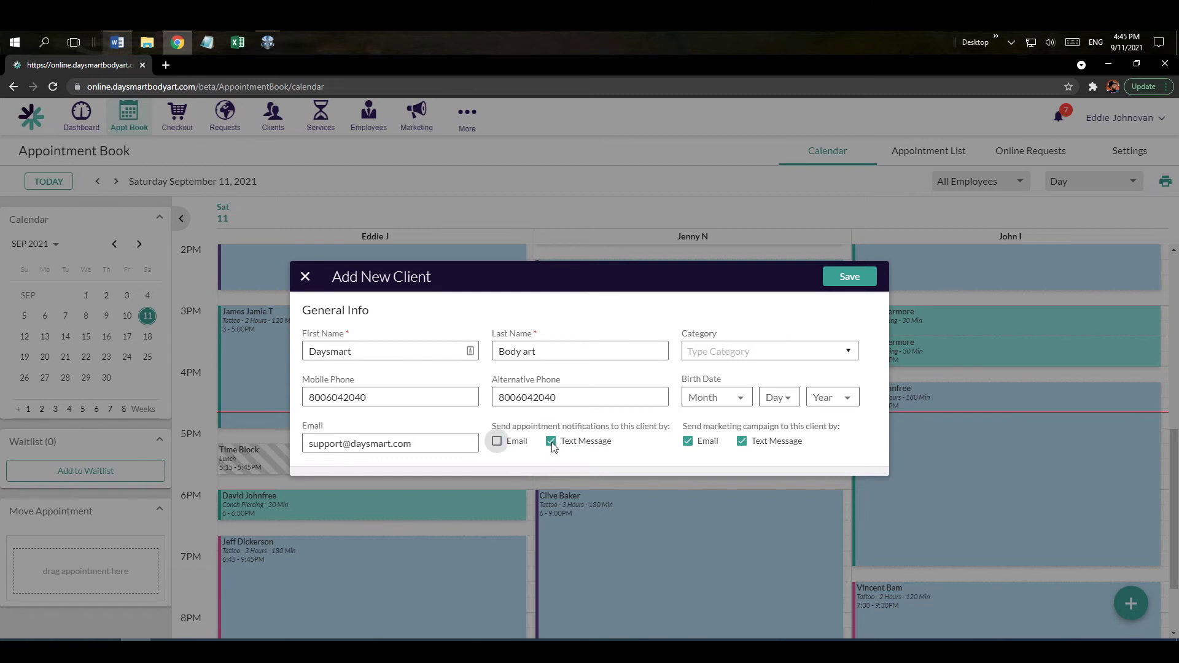
left_click(550, 442)
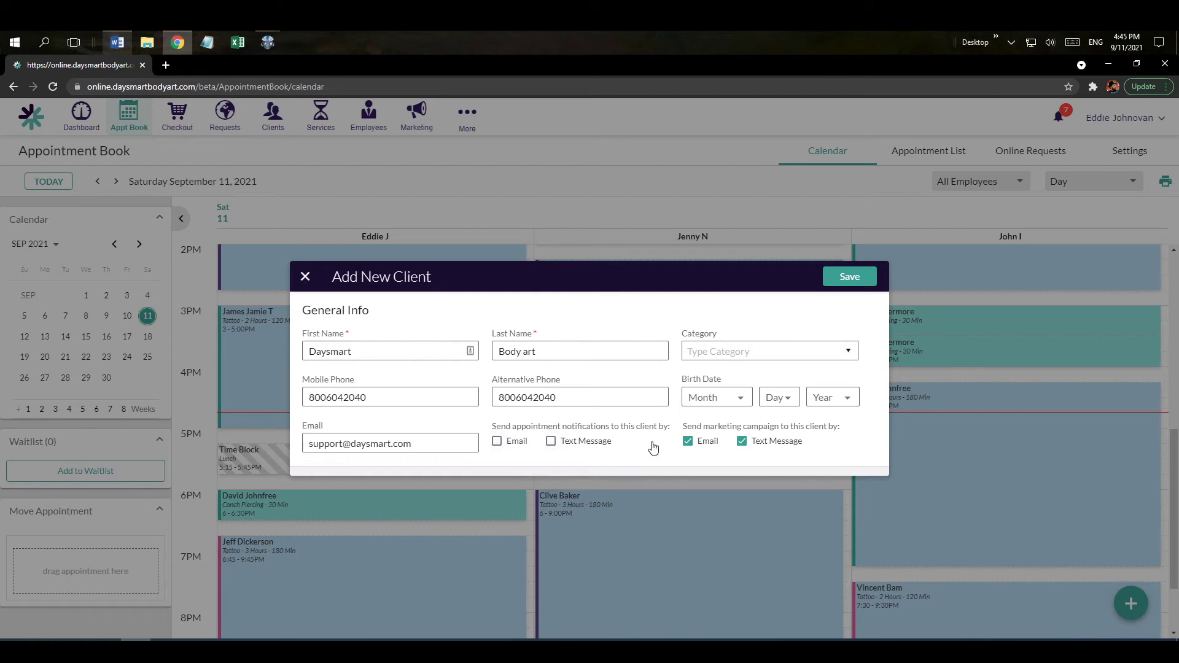
left_click(687, 443)
left_click(741, 442)
Save the new client and glance through its notes, upcoming appointments, recent visits and photos.
left_click(851, 278)
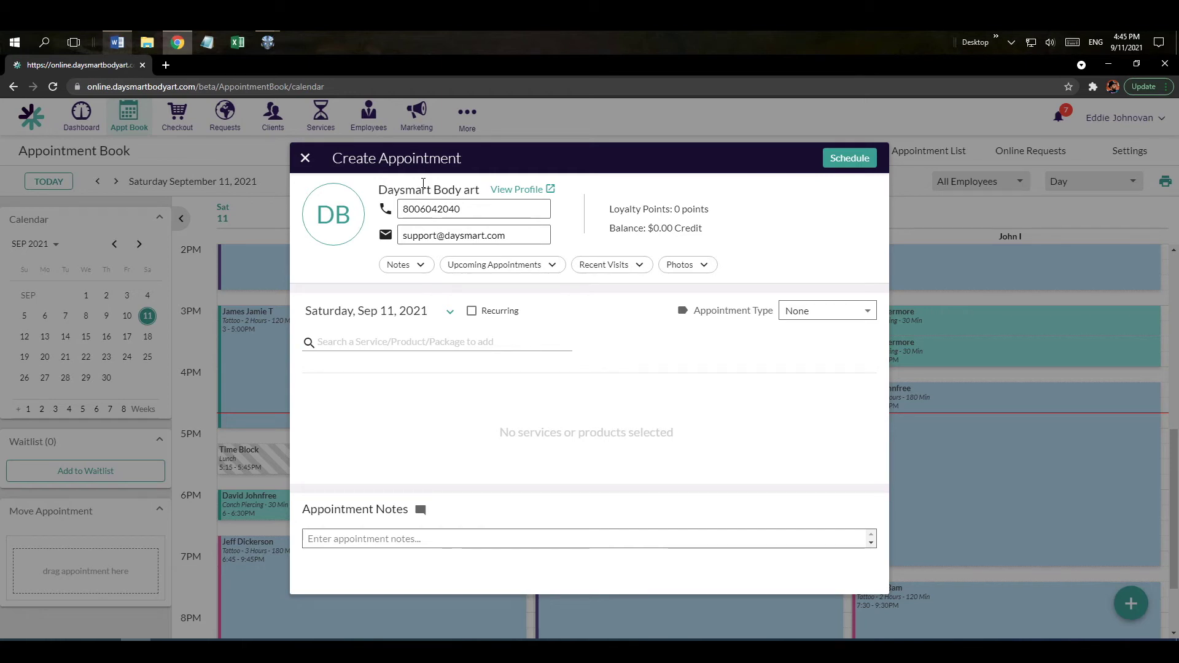
left_click_drag(385, 191, 470, 191)
left_click(412, 269)
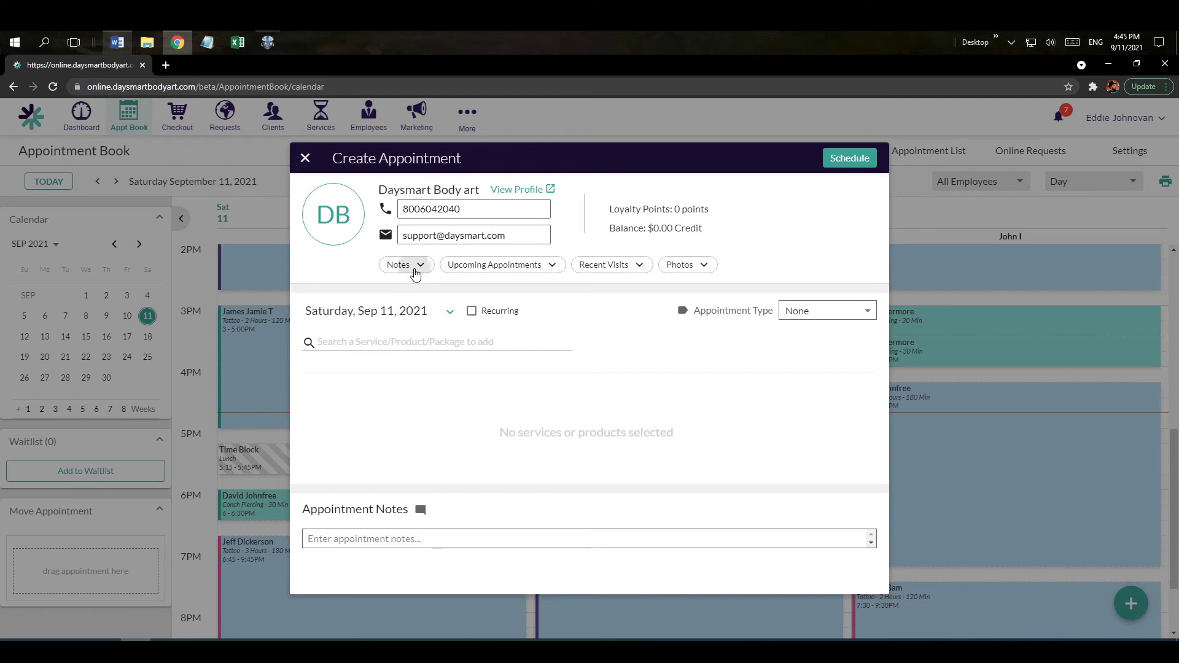
left_click(415, 246)
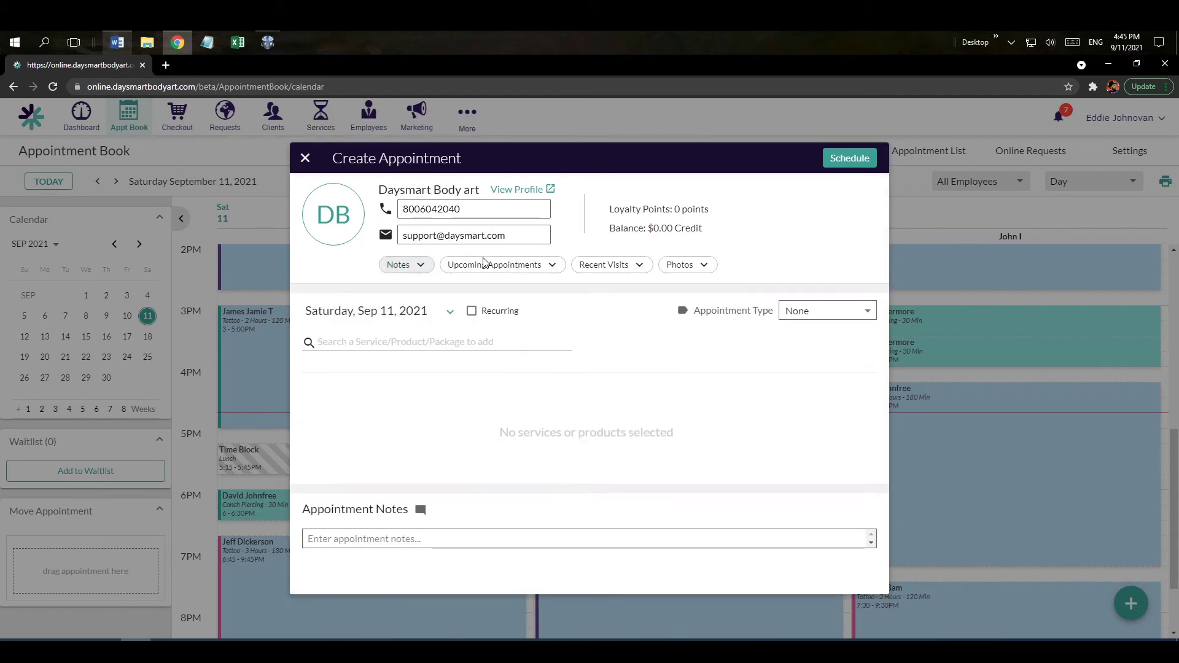
left_click(486, 265)
left_click(546, 240)
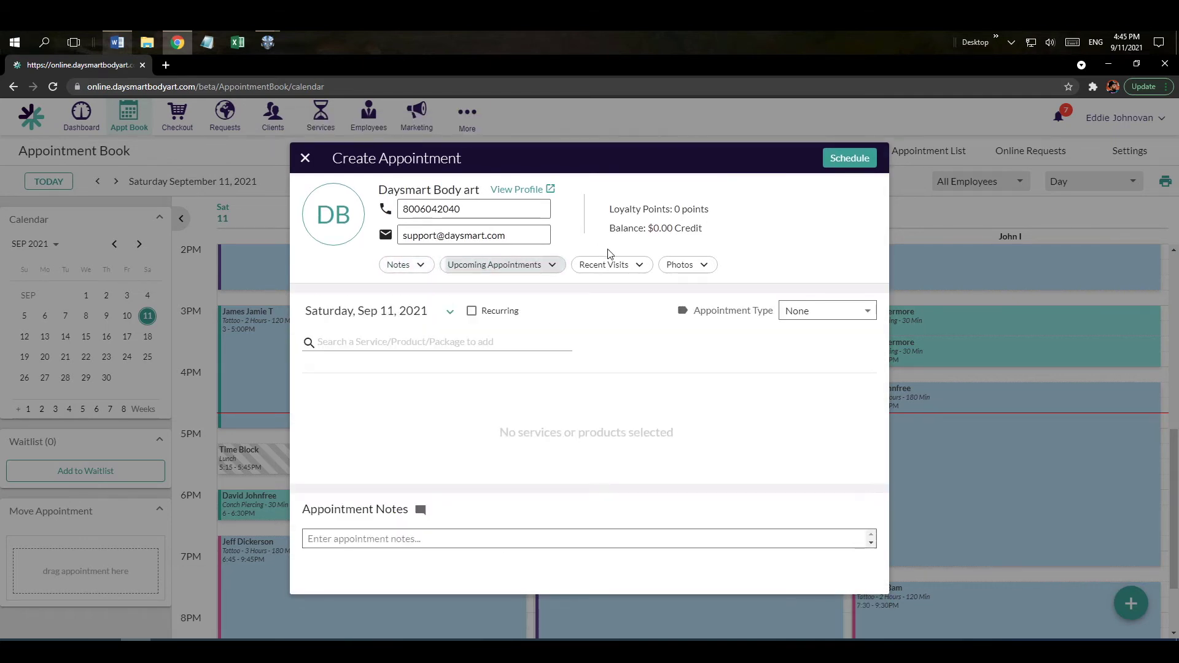
left_click(612, 264)
left_click(621, 244)
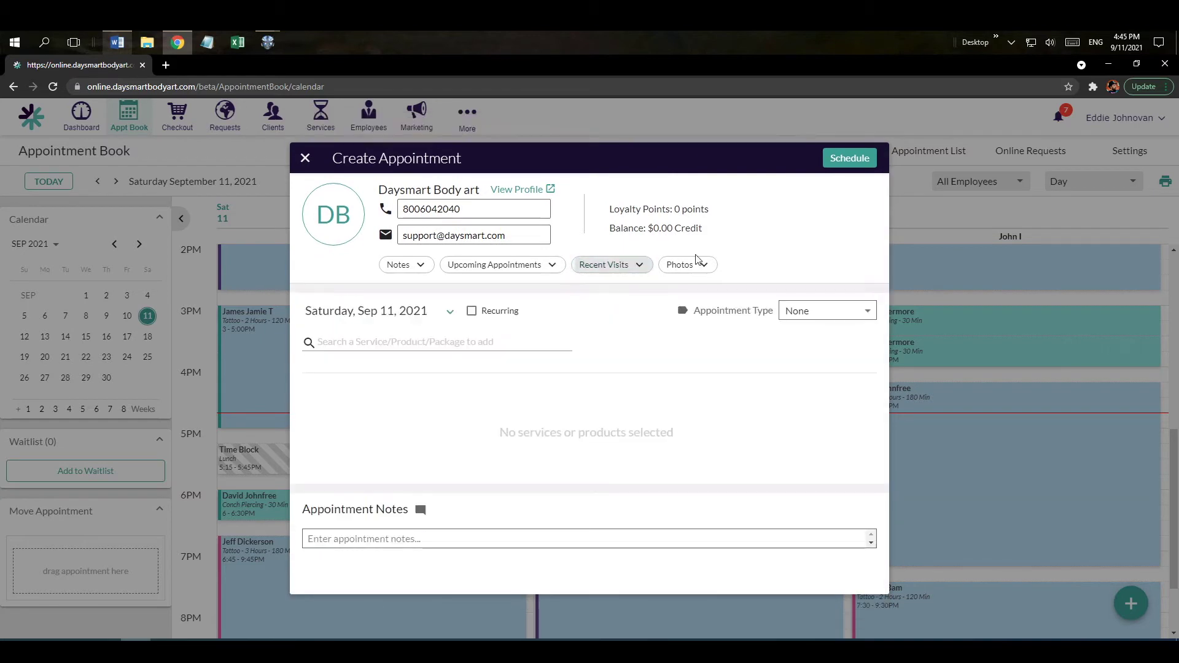
left_click(698, 266)
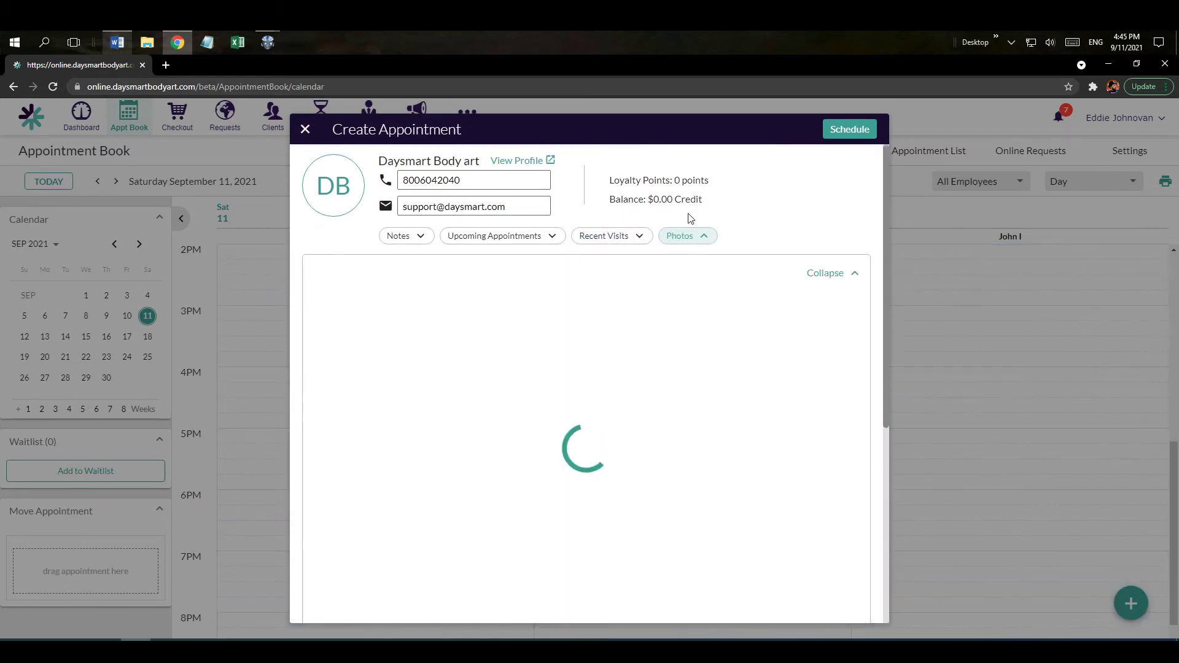
left_click(684, 237)
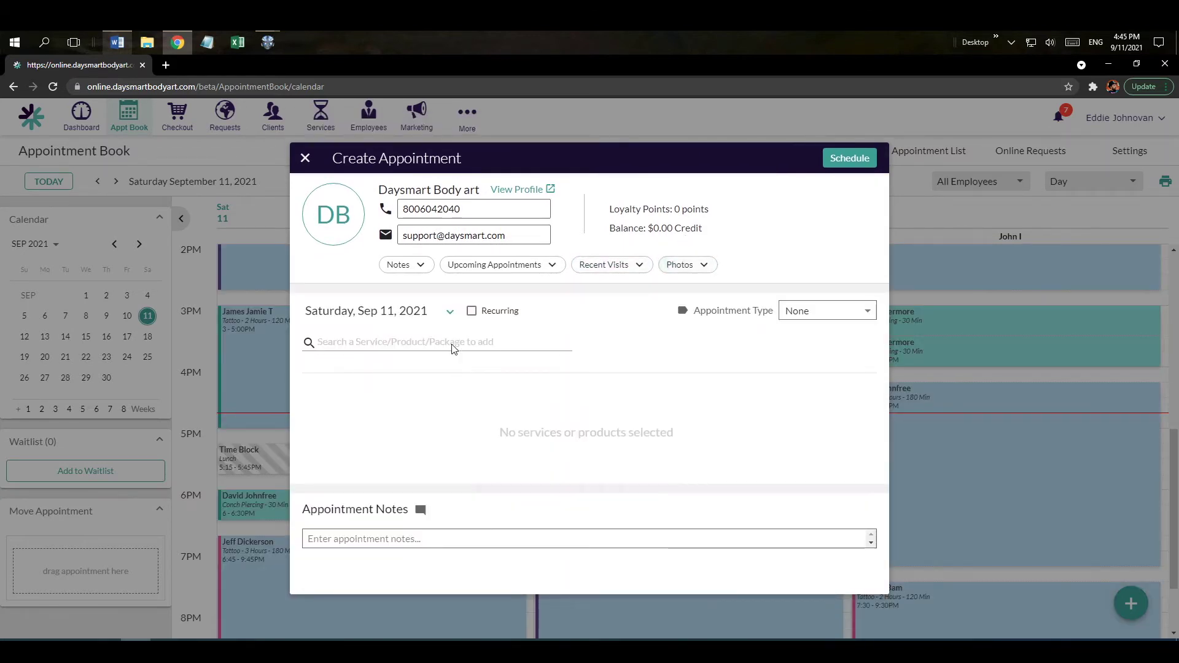
Add the Tattoo - 2 Hours service via a 'tat' search, note 'special note', and schedule it.
left_click(327, 347)
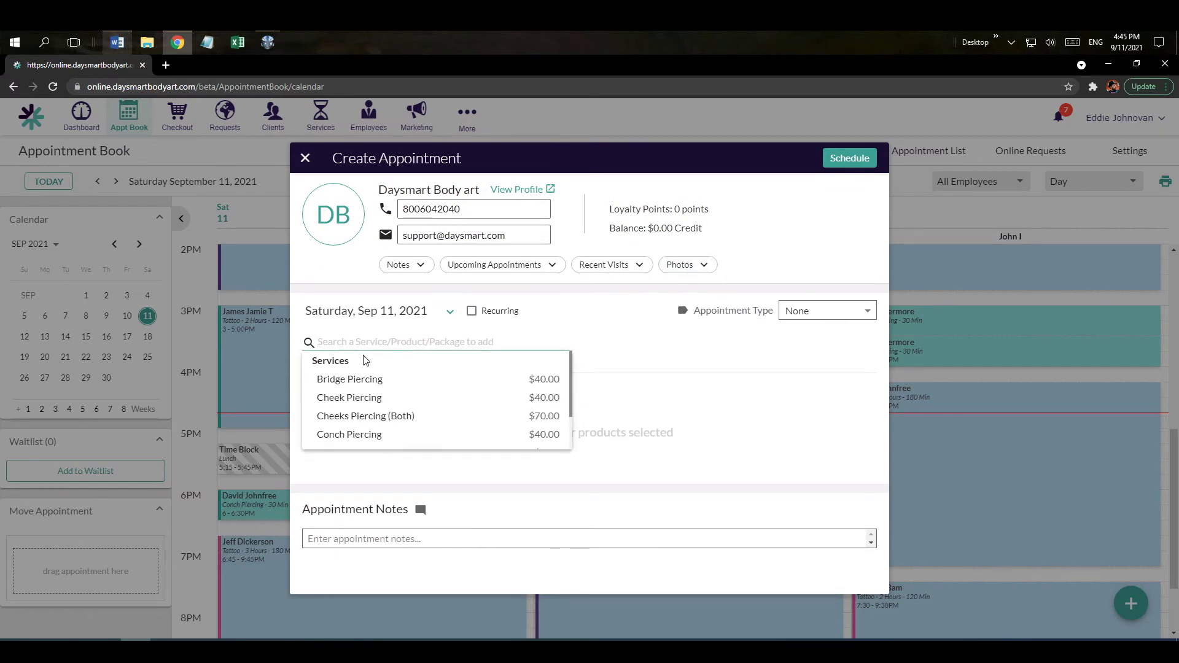
type("tat")
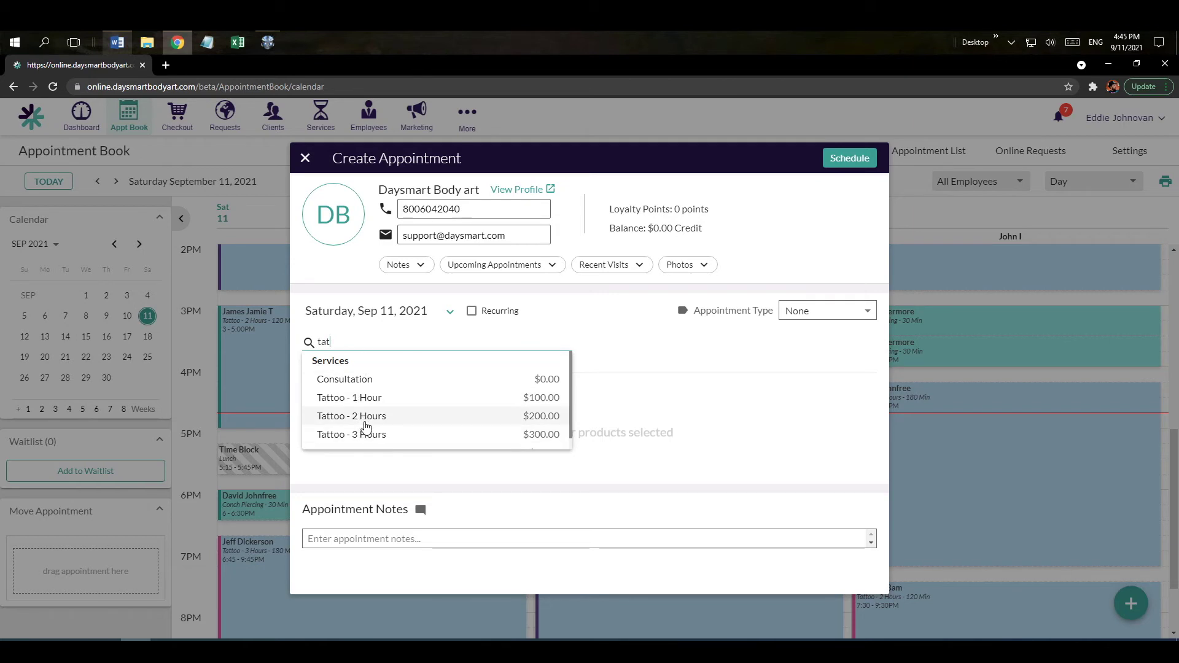
left_click(365, 417)
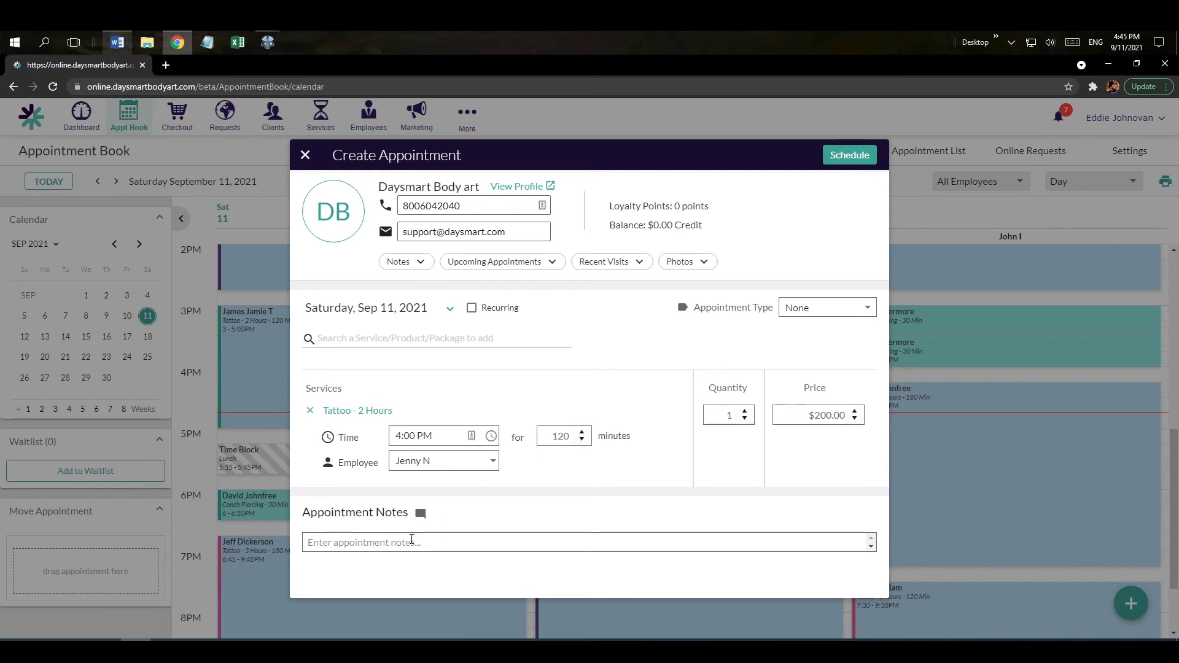
left_click(411, 540)
type("special note")
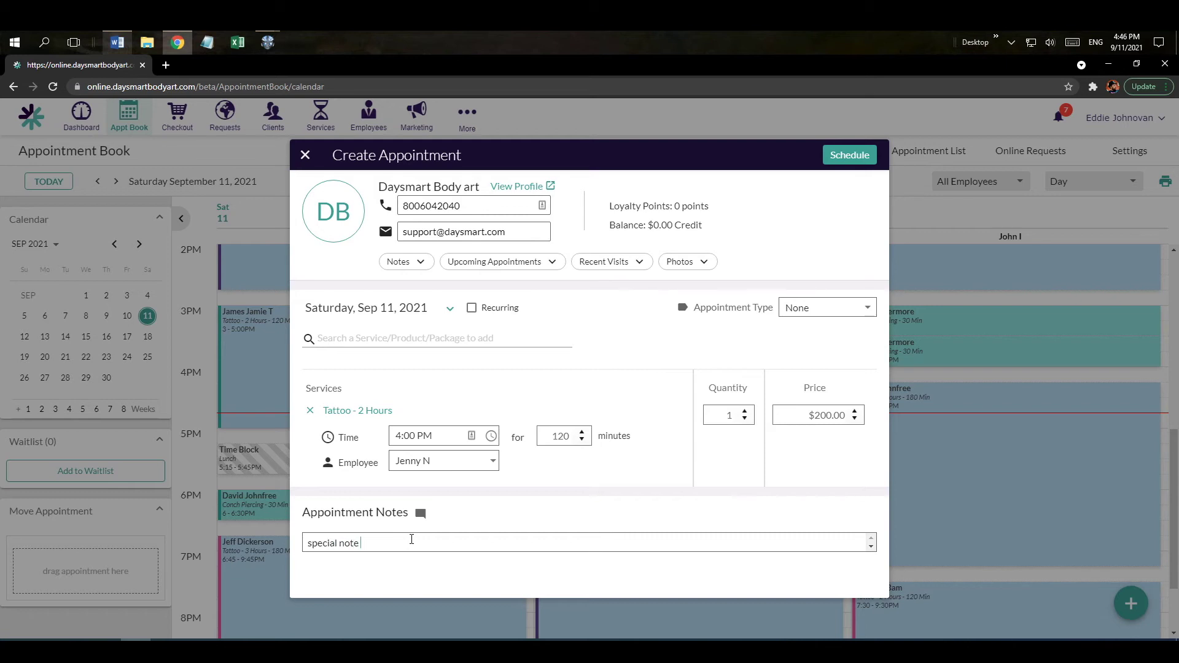
key("ctrl+shift+Left")
key("ctrl+shift+Left")
left_click(855, 159)
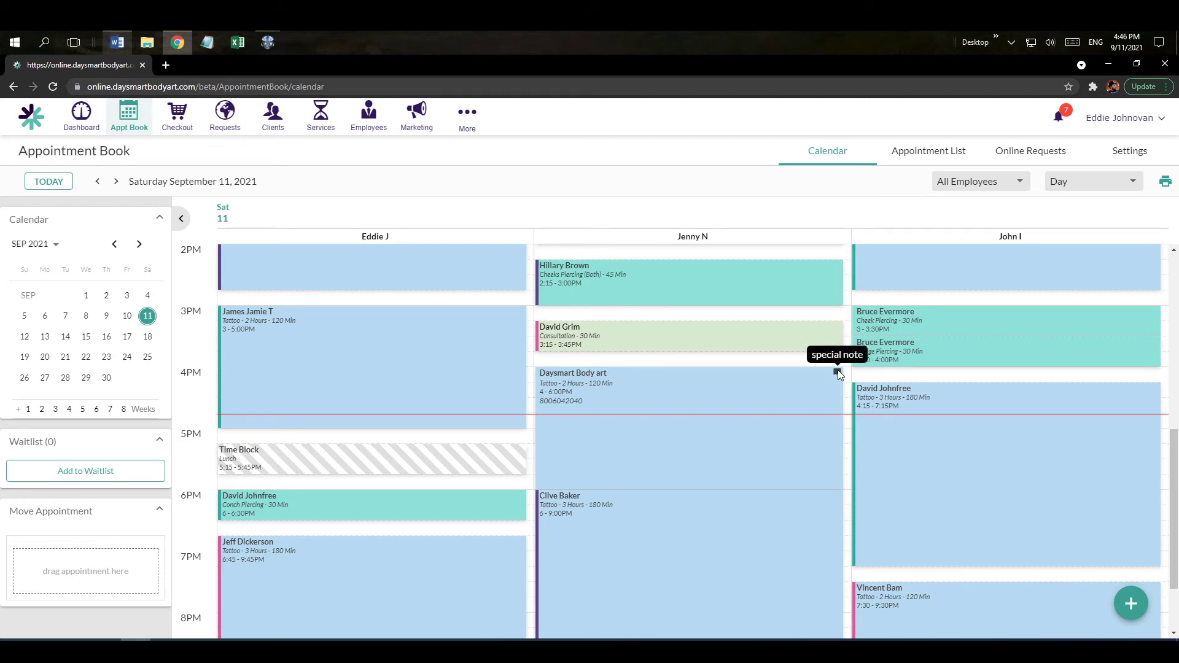
left_click_drag(621, 414, 96, 557)
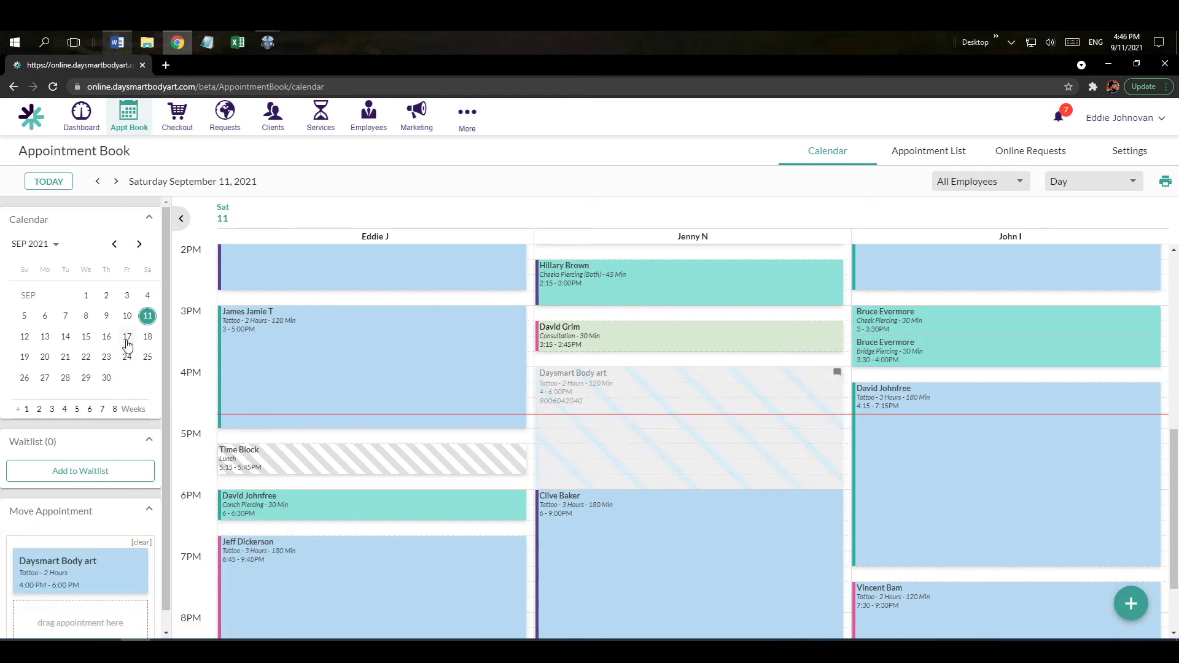
left_click(127, 339)
left_click_drag(91, 576, 397, 403)
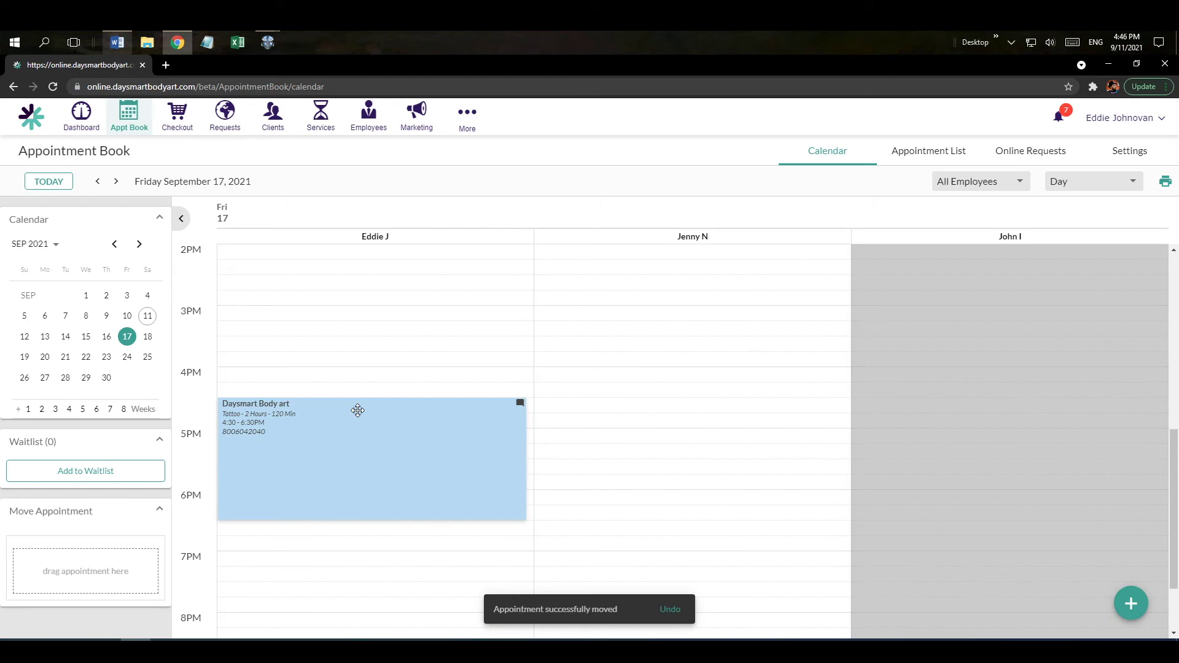
mouse_move(358, 410)
left_mouse_down()
mouse_move(200, 479)
mouse_move(98, 542)
left_mouse_up()
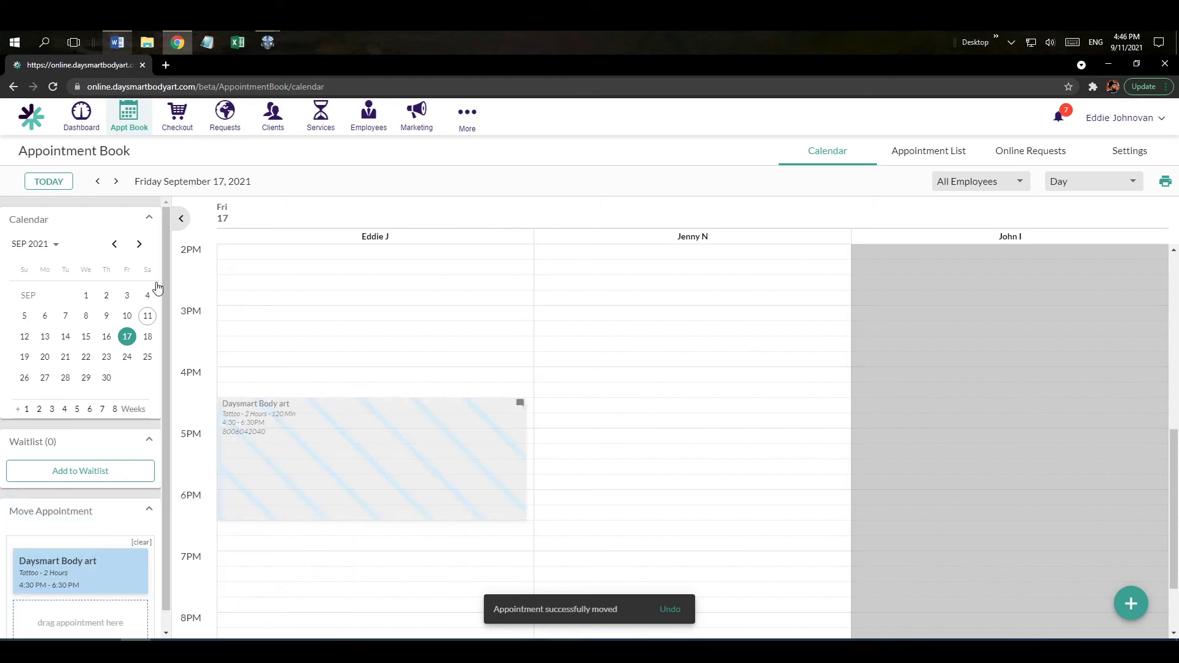
left_click(59, 185)
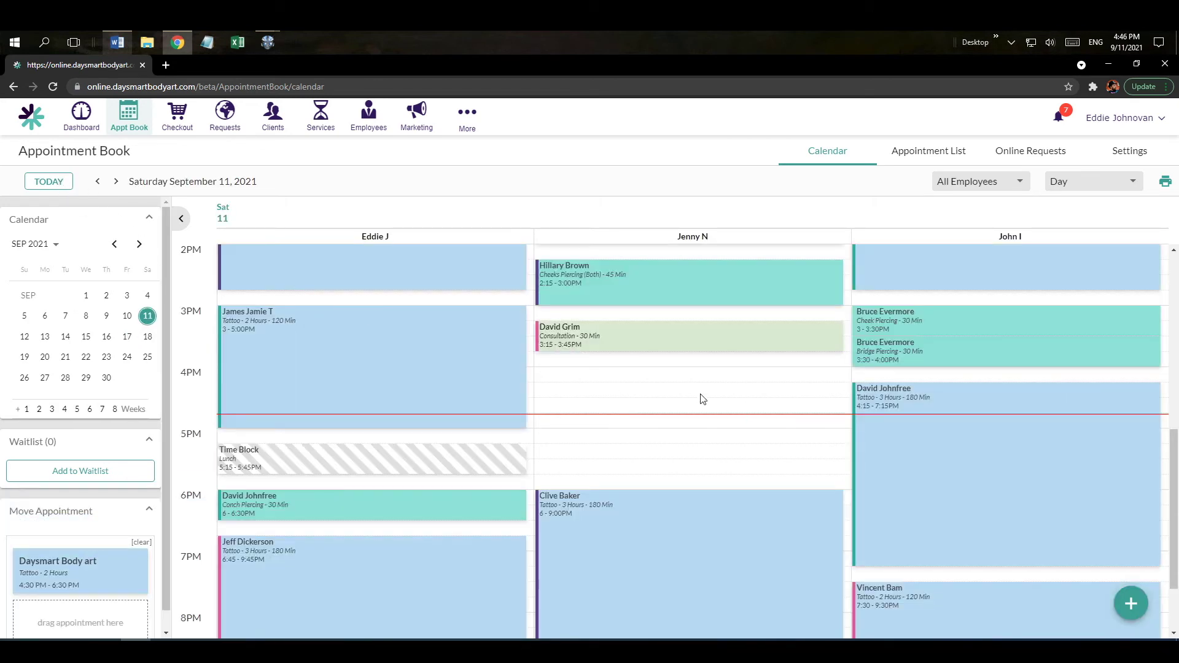
left_click_drag(139, 558, 610, 367)
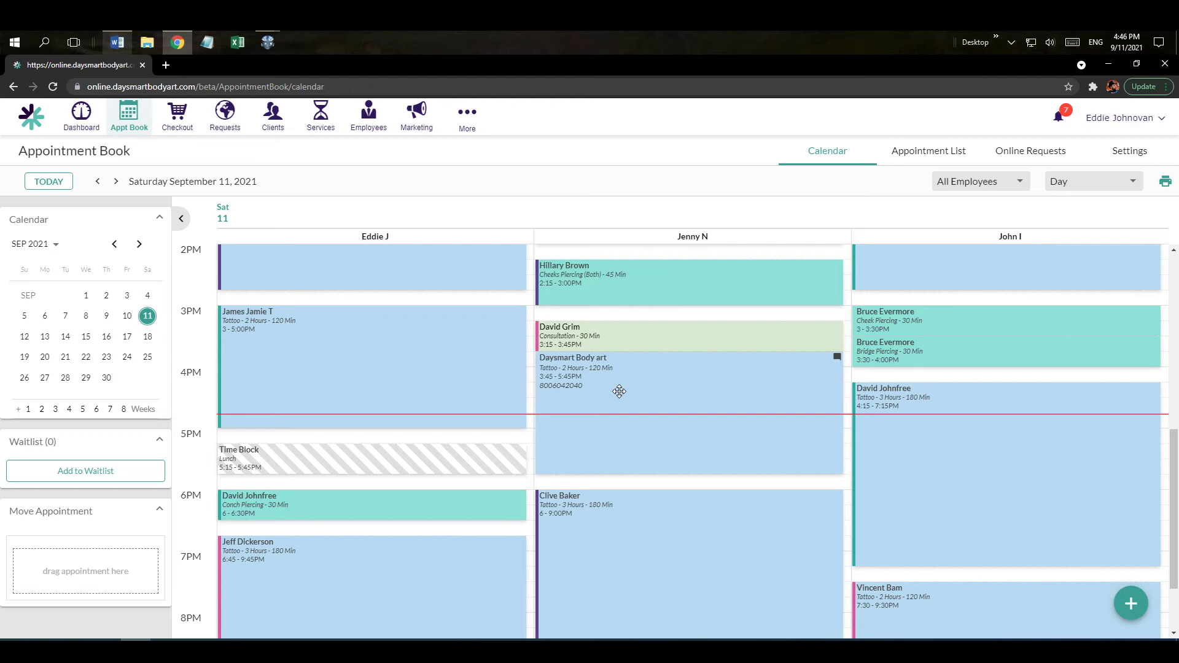
left_click(619, 391)
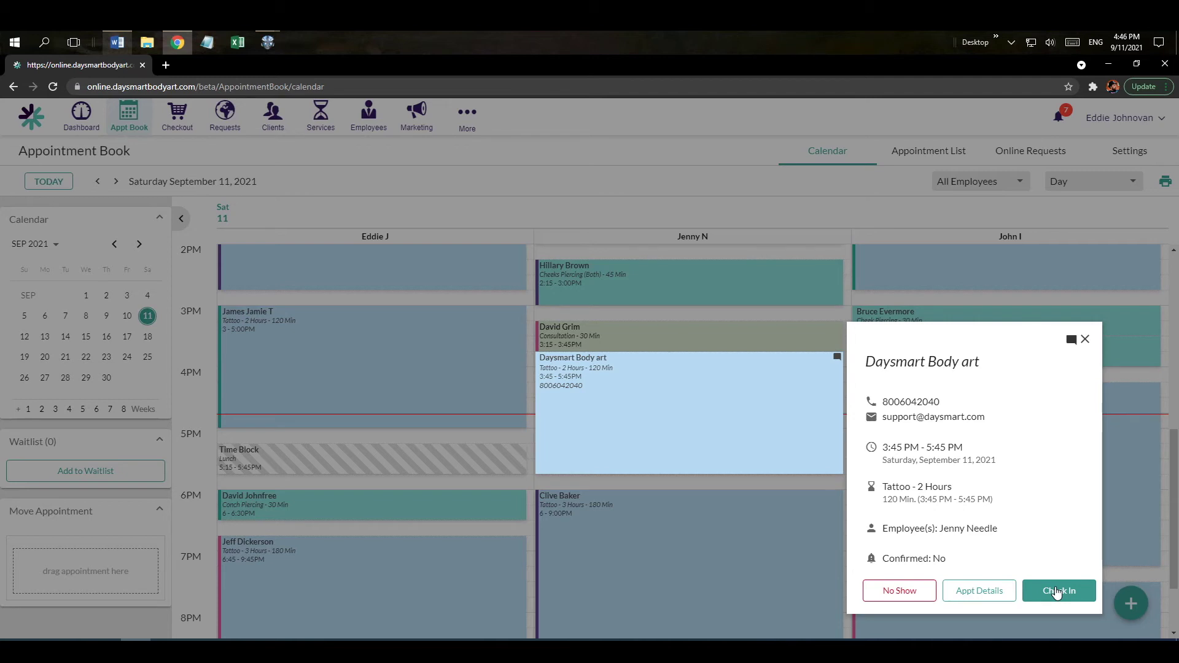
Check in the tattoo appointment, then reopen it and open Appt Details for editing.
left_click(1056, 591)
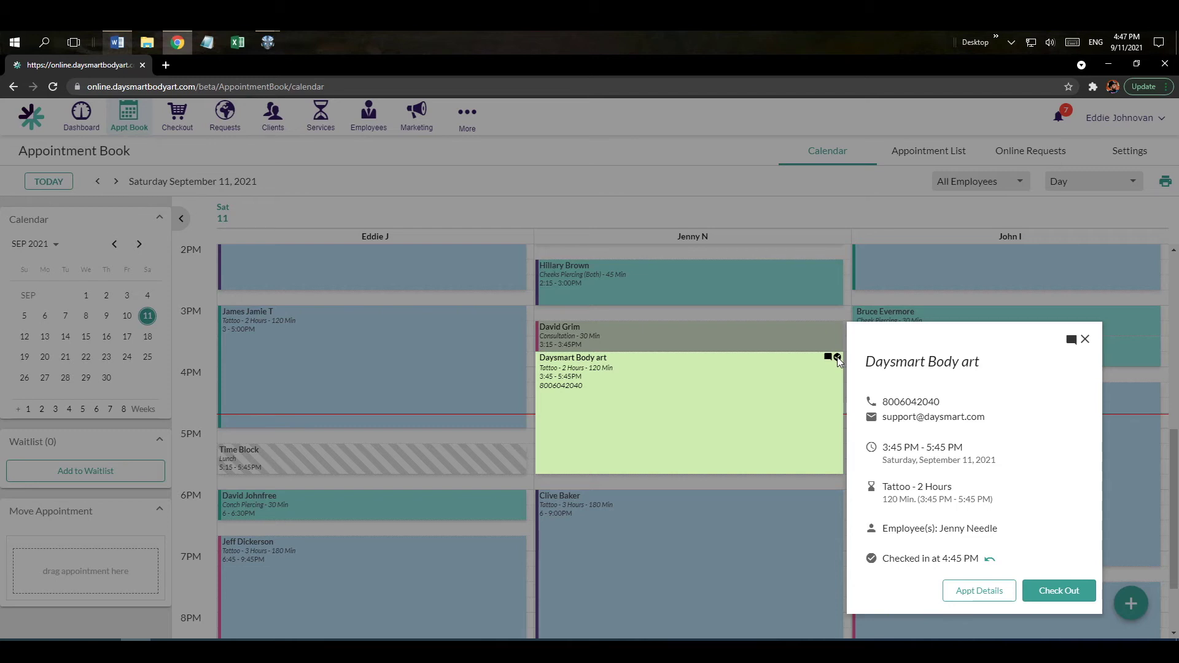
left_click(904, 300)
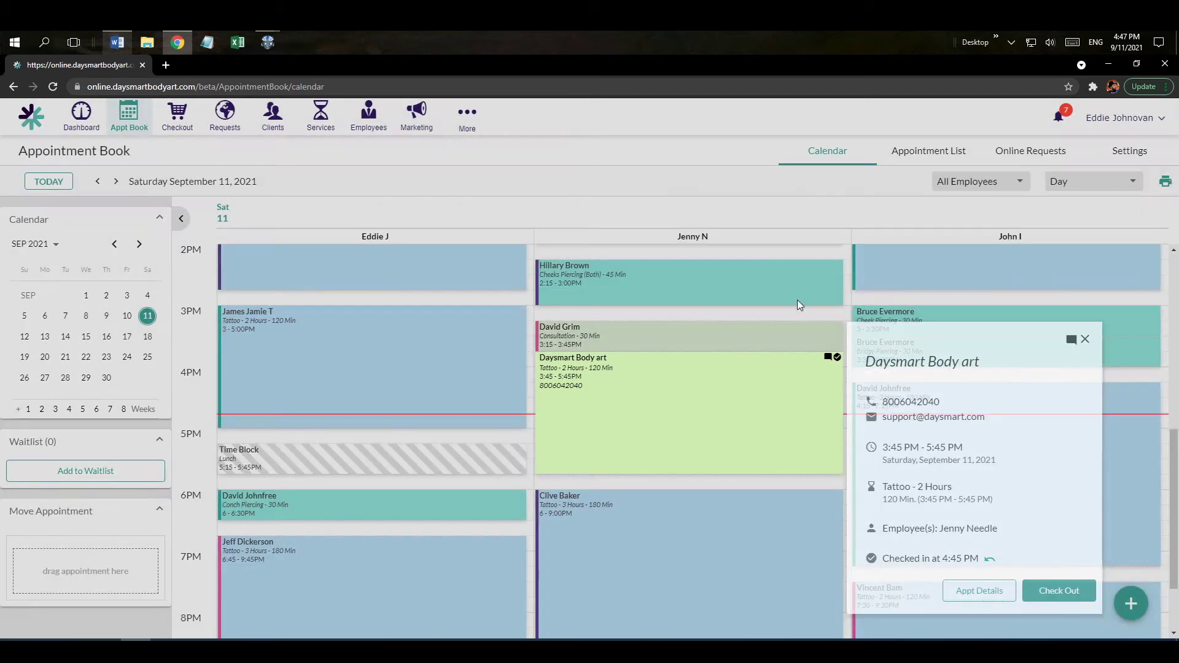
left_click(668, 396)
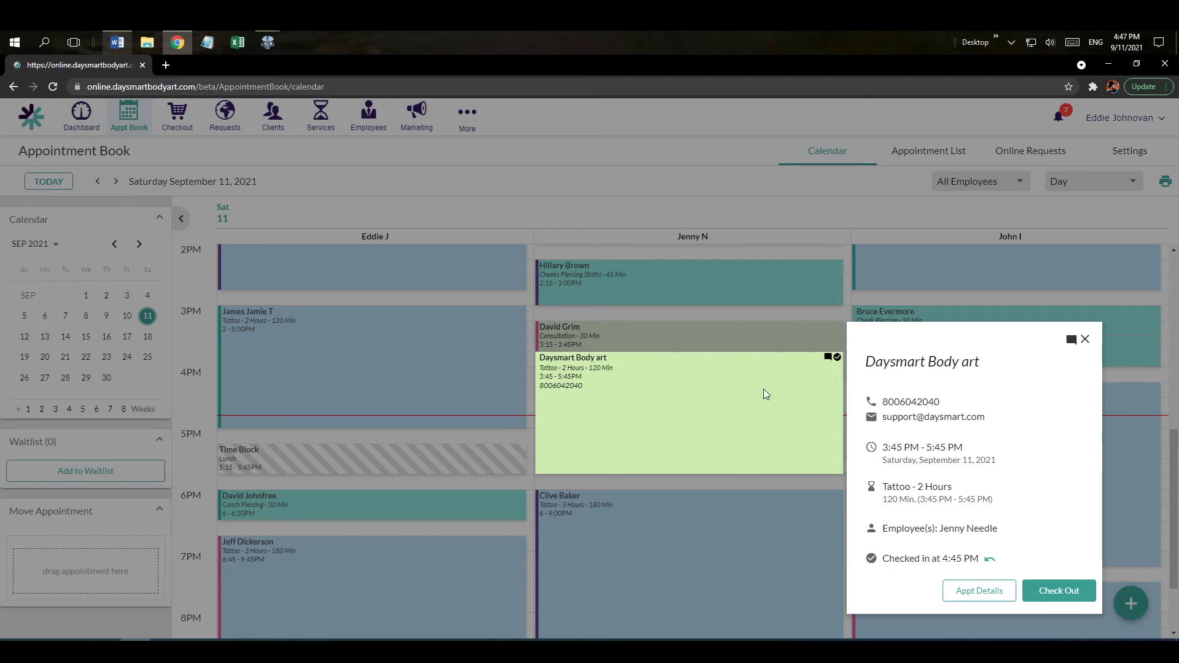
left_click(963, 595)
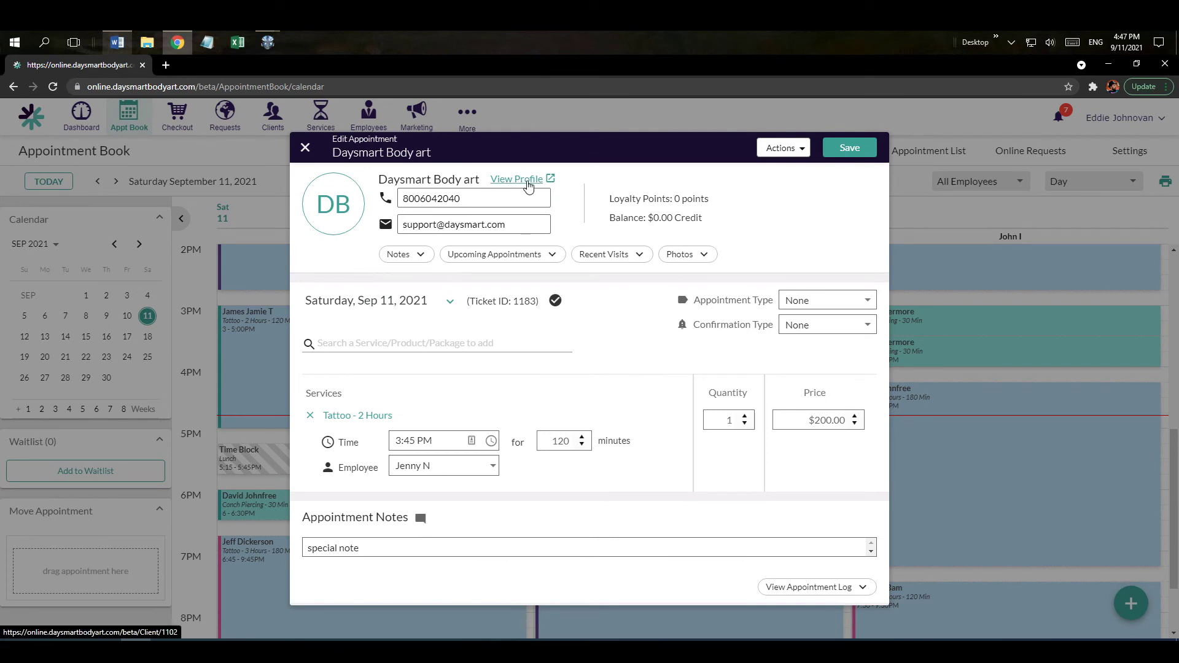
Open the client's profile and review the personal info section.
left_click(516, 179)
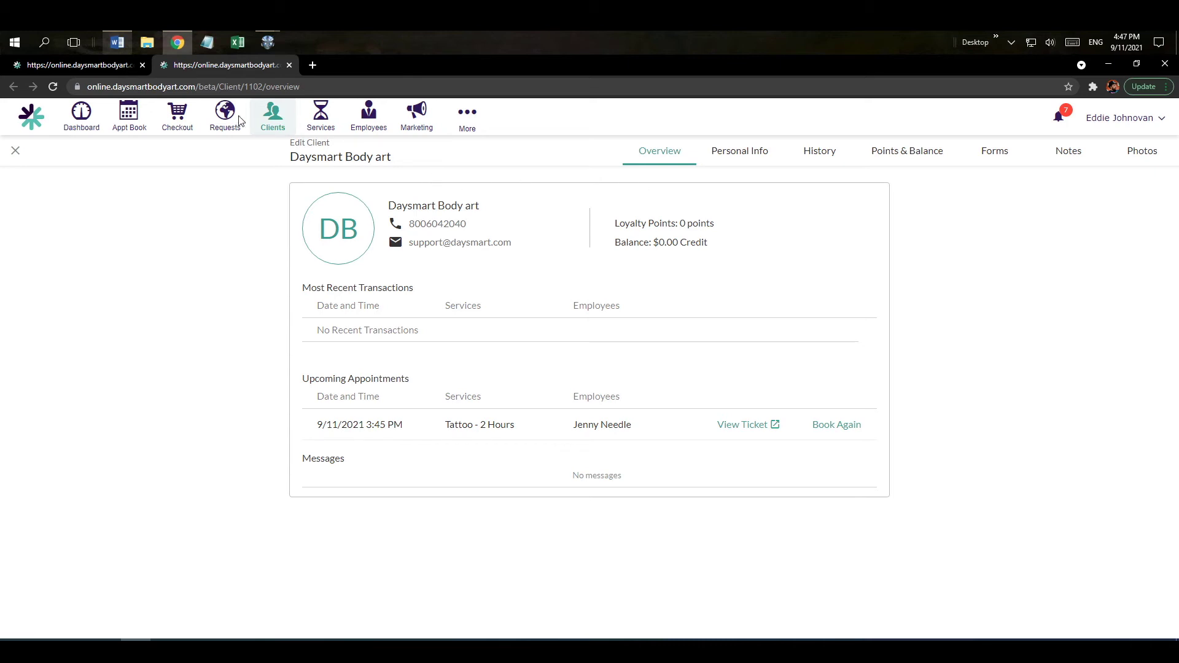
left_click(89, 66)
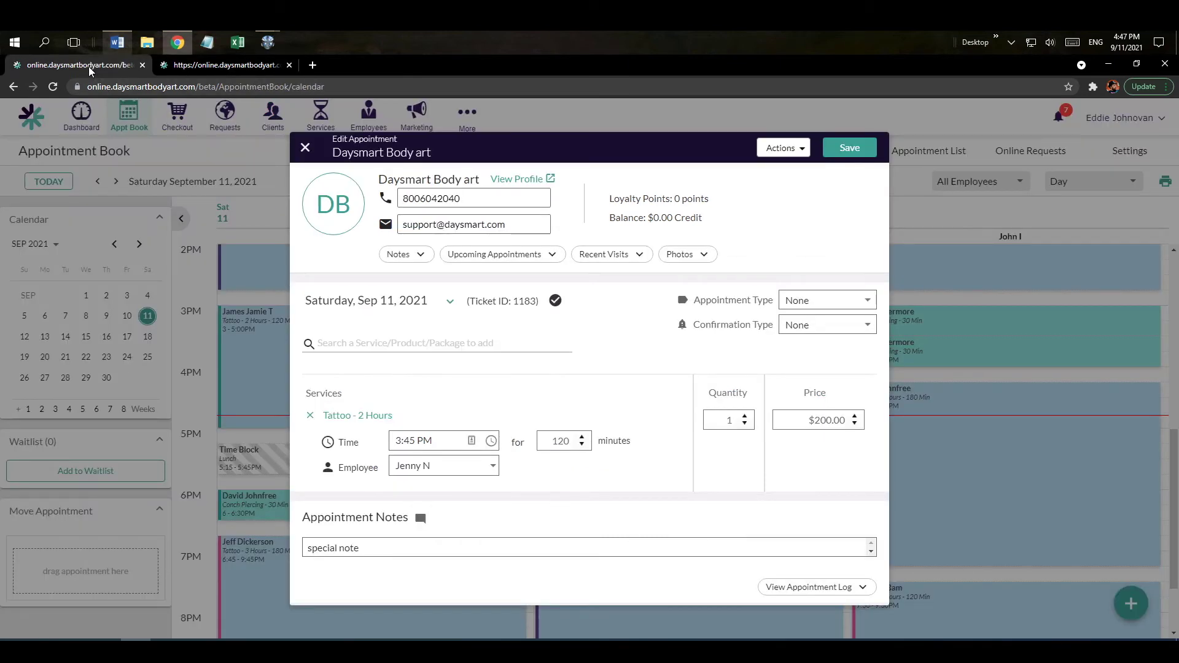
left_click(206, 68)
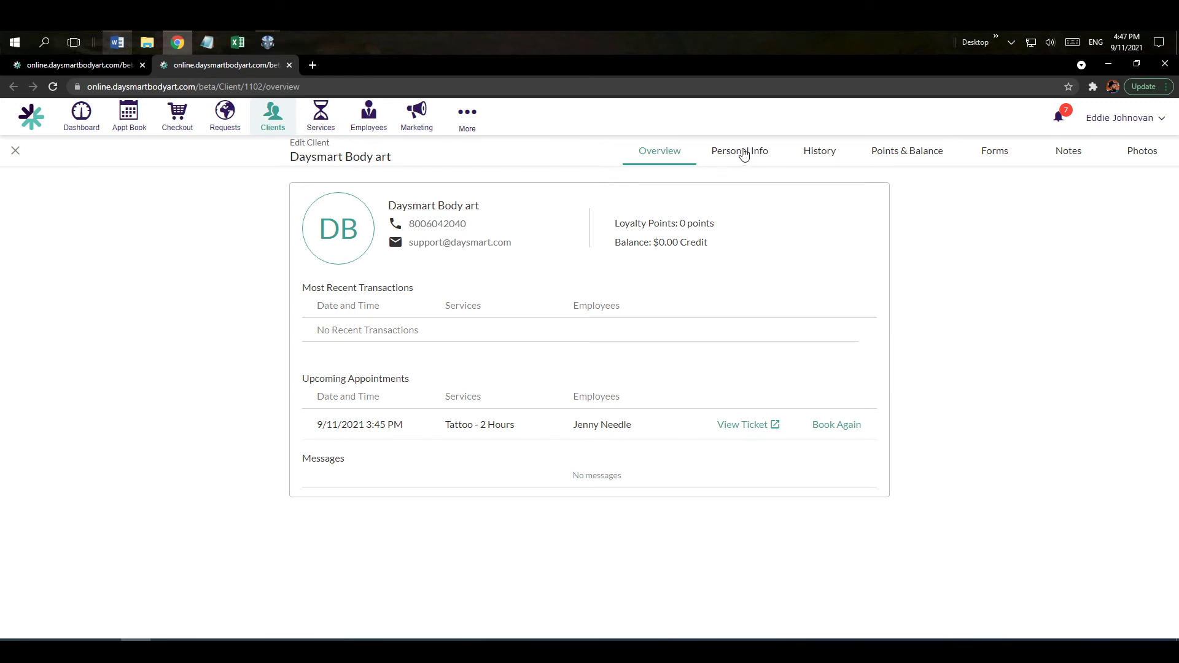
left_click(743, 152)
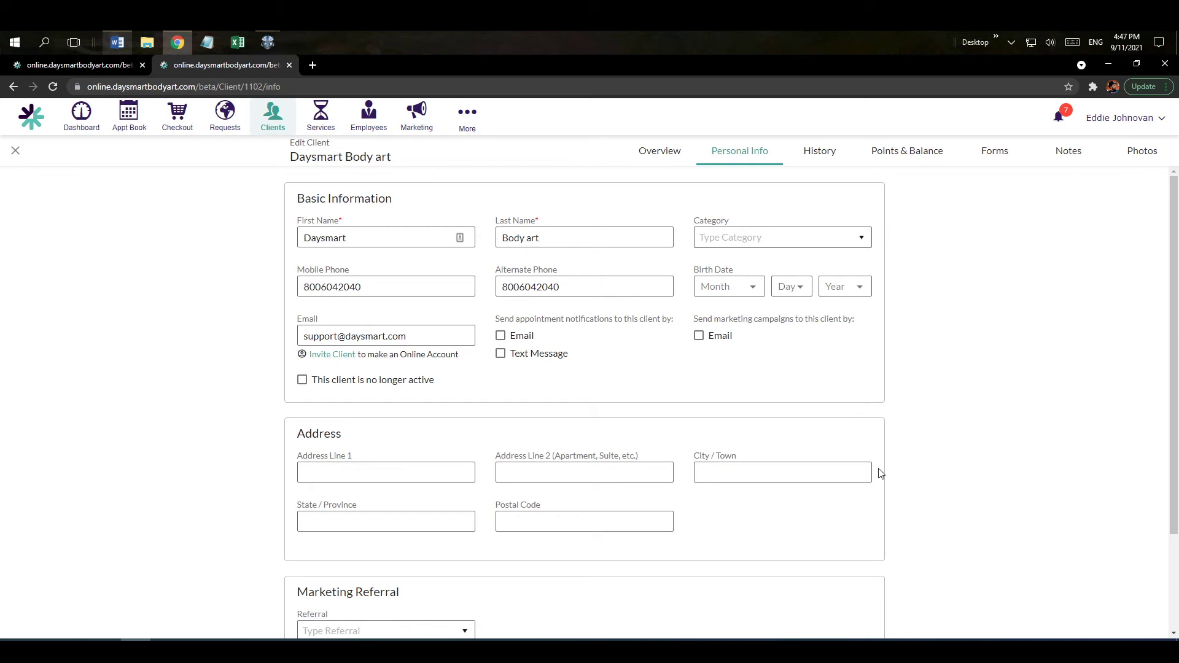
scroll(926, 449, "down", 3)
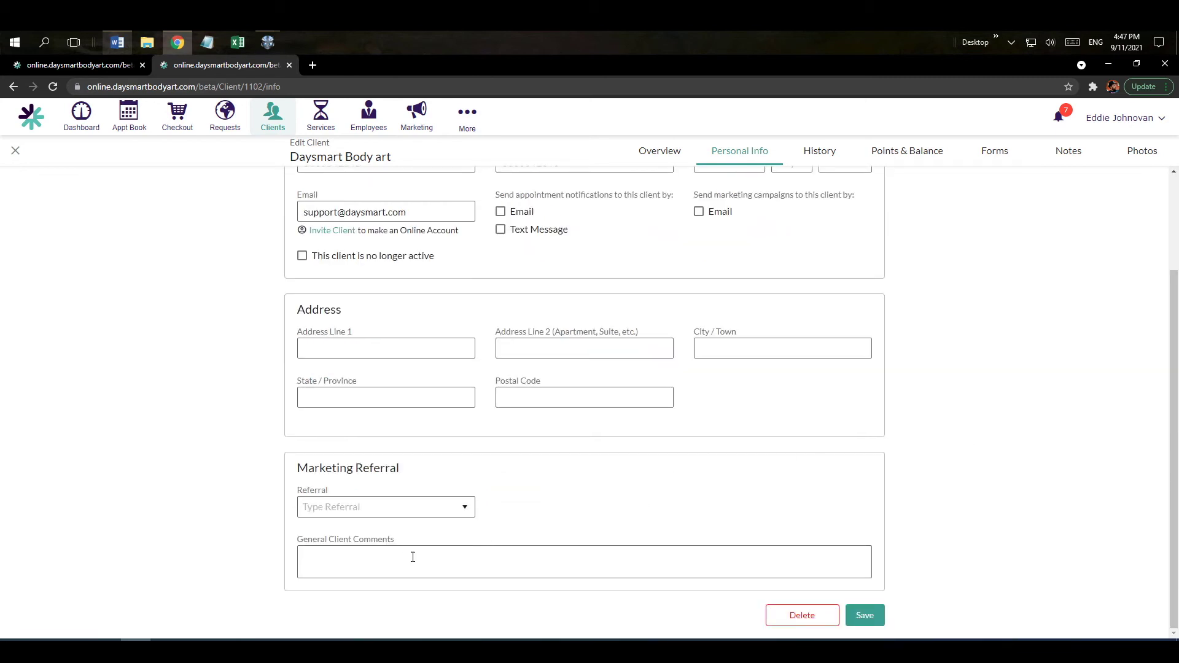
scroll(883, 400, "up", 3)
Review the client's visit history, points and balance, forms, notes and photos, then close the profile.
left_click(821, 156)
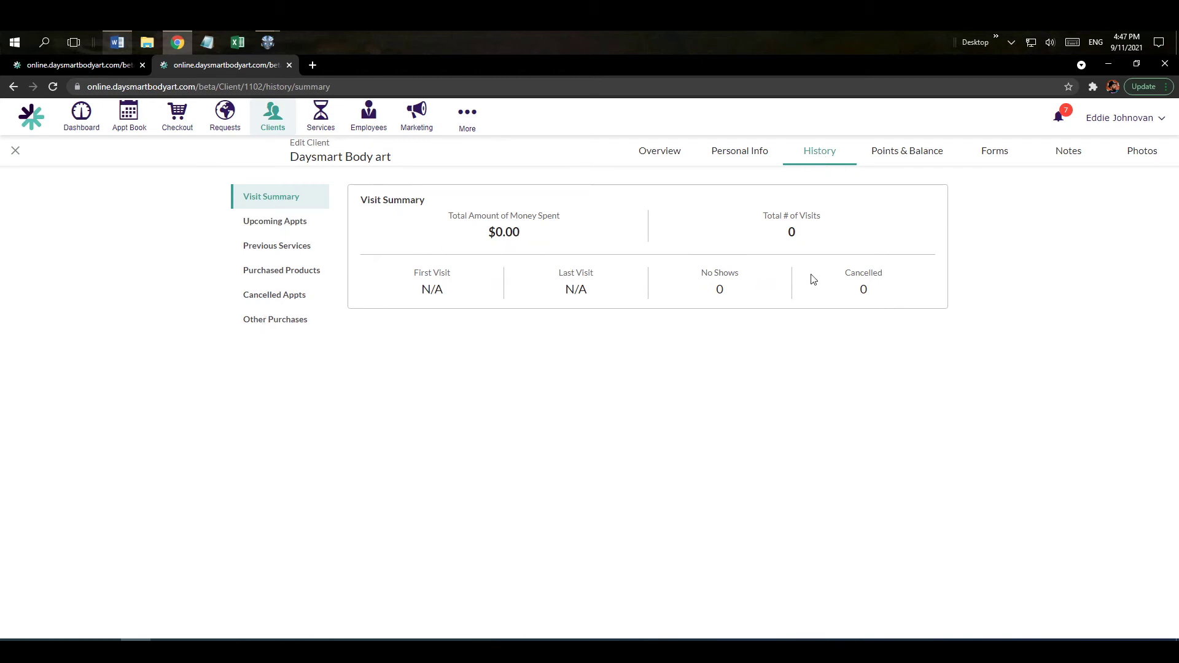
left_click(924, 159)
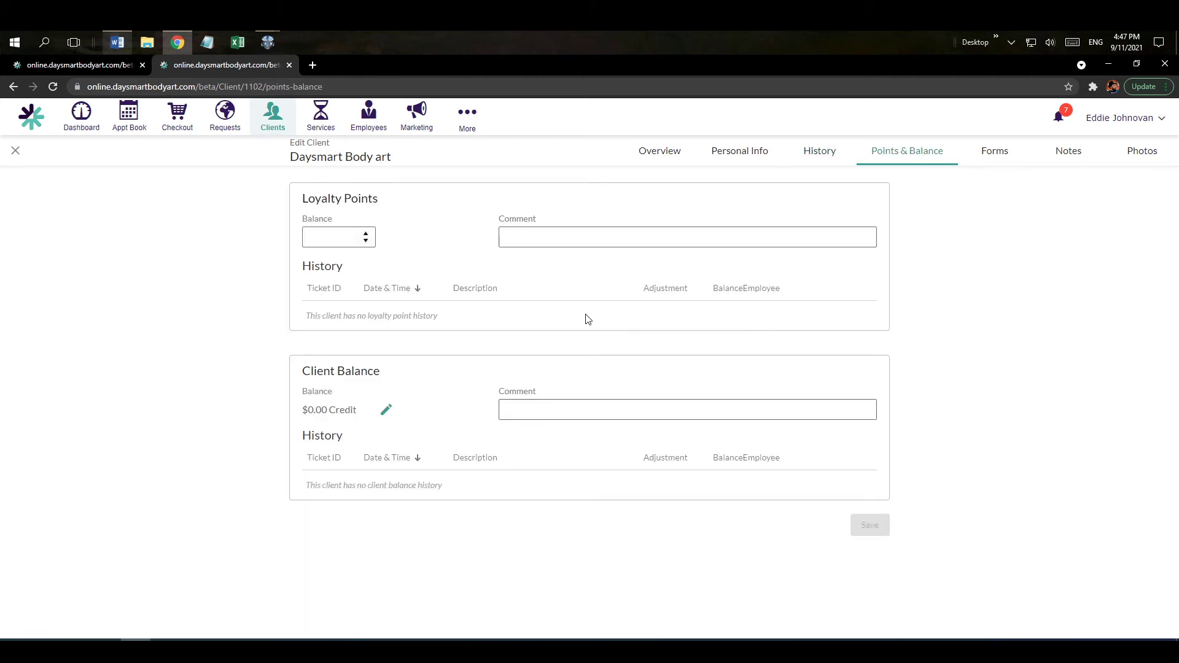
left_click(999, 157)
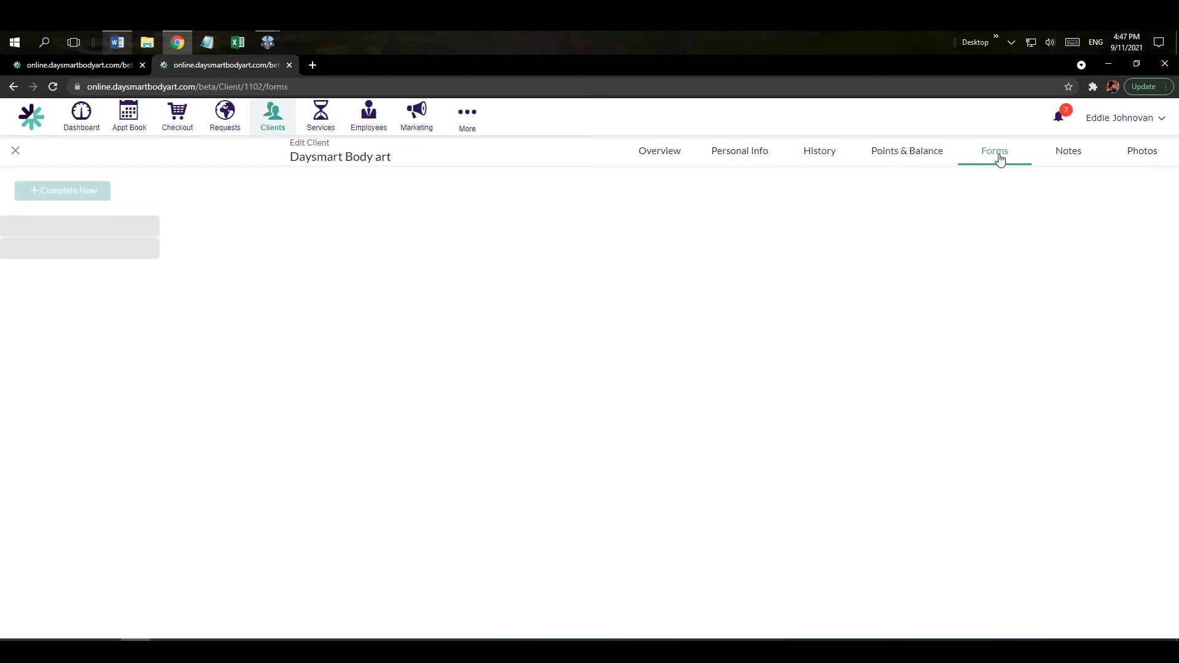
left_click(1068, 158)
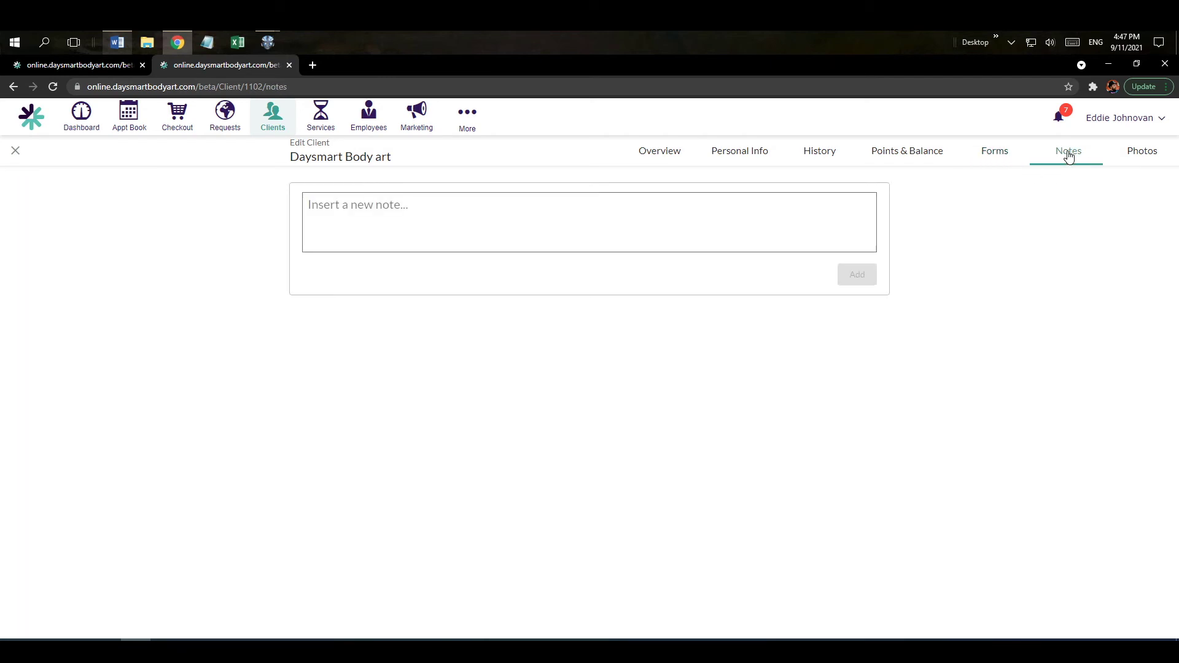
left_click(1139, 157)
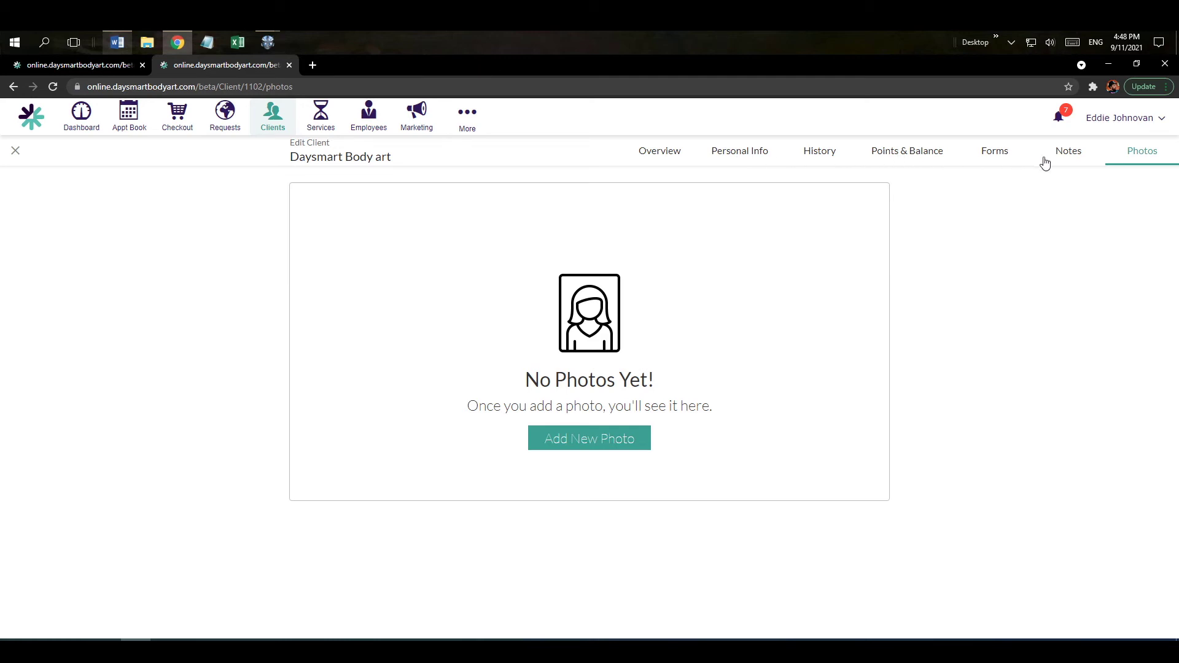
left_click(288, 64)
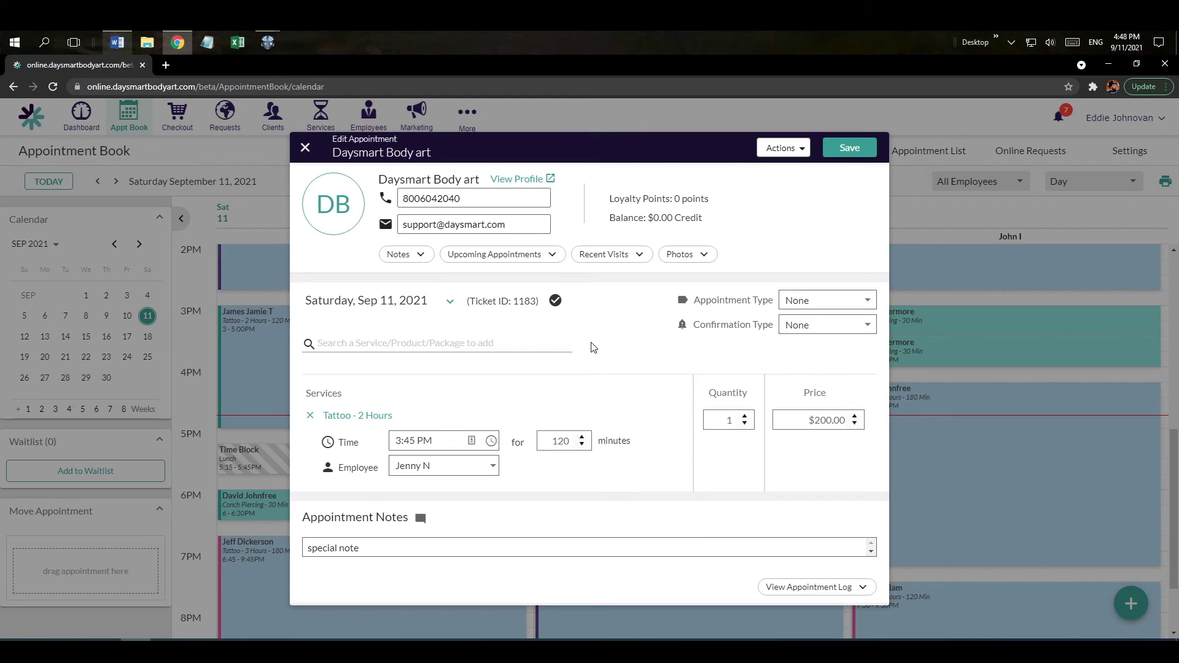
Add a 20-minute, $40.00 Cheek Piercing at 5:45 PM after the tattoo and save.
left_click(337, 348)
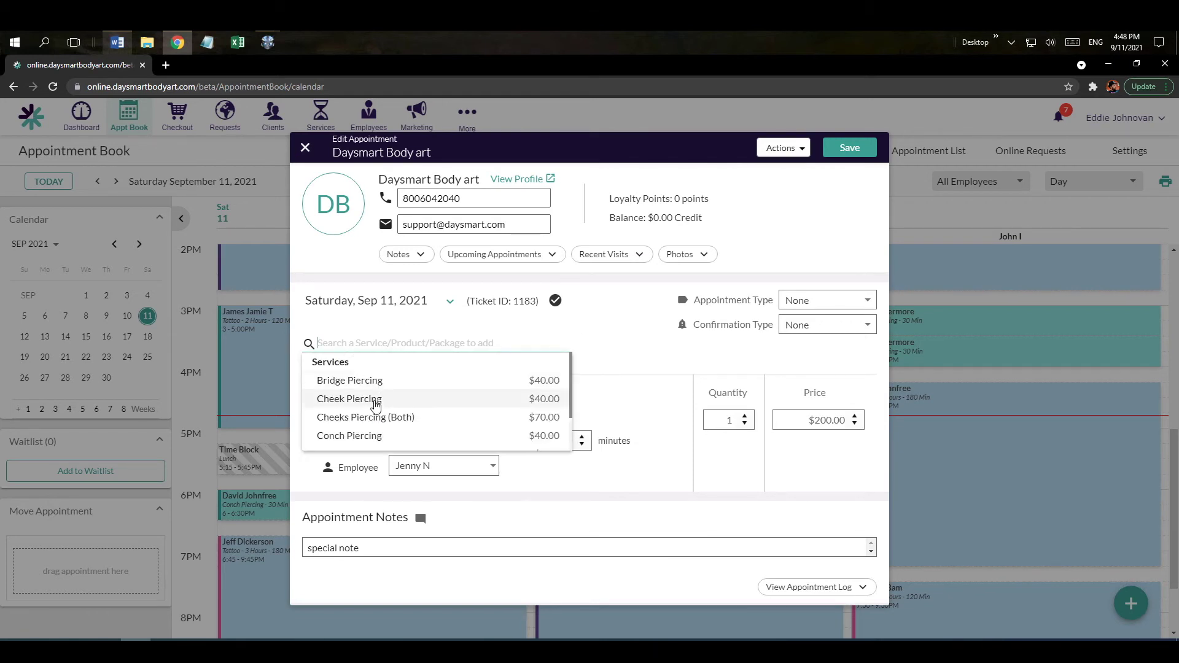
left_click(376, 399)
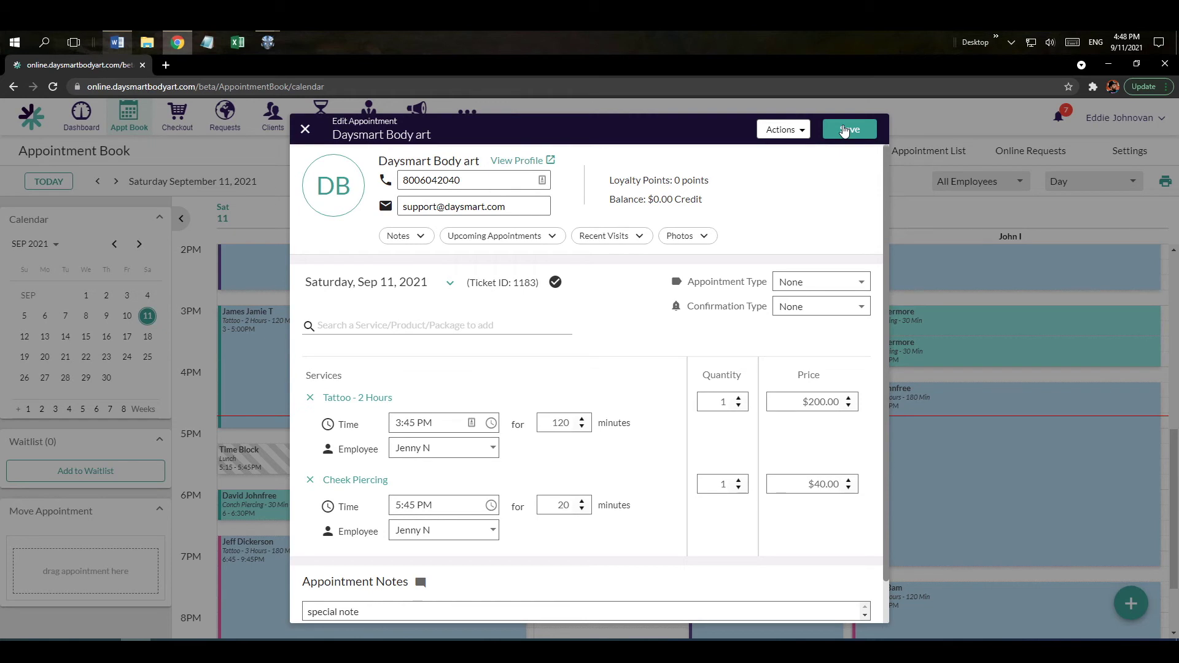
left_click(845, 131)
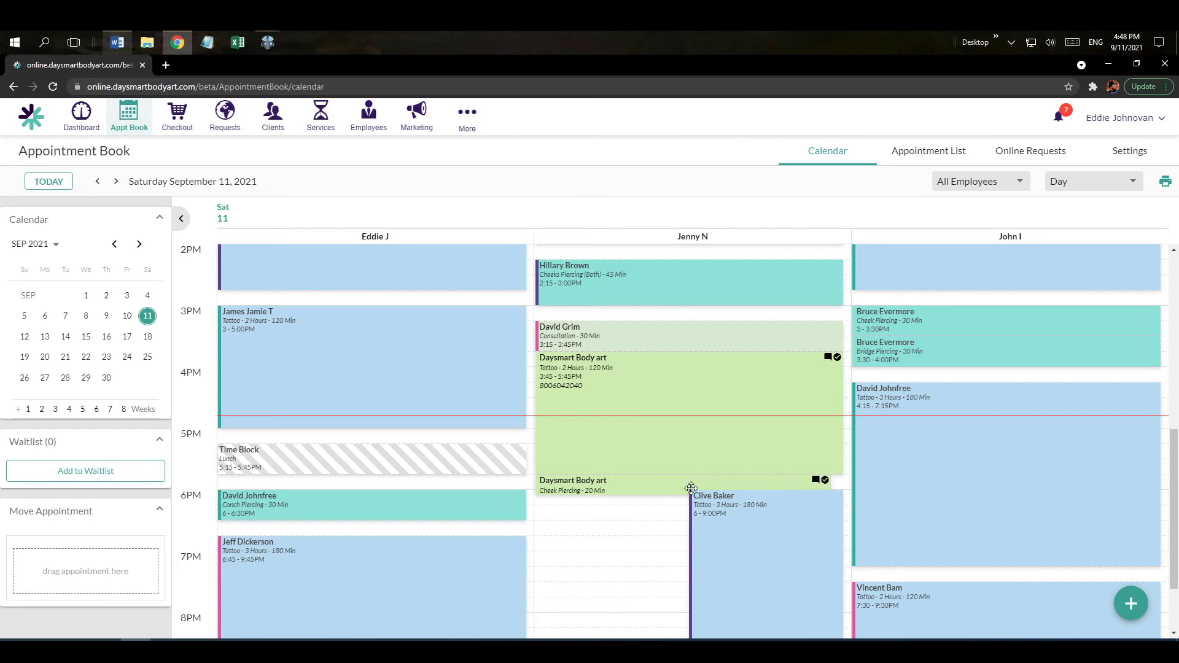
left_click(638, 451)
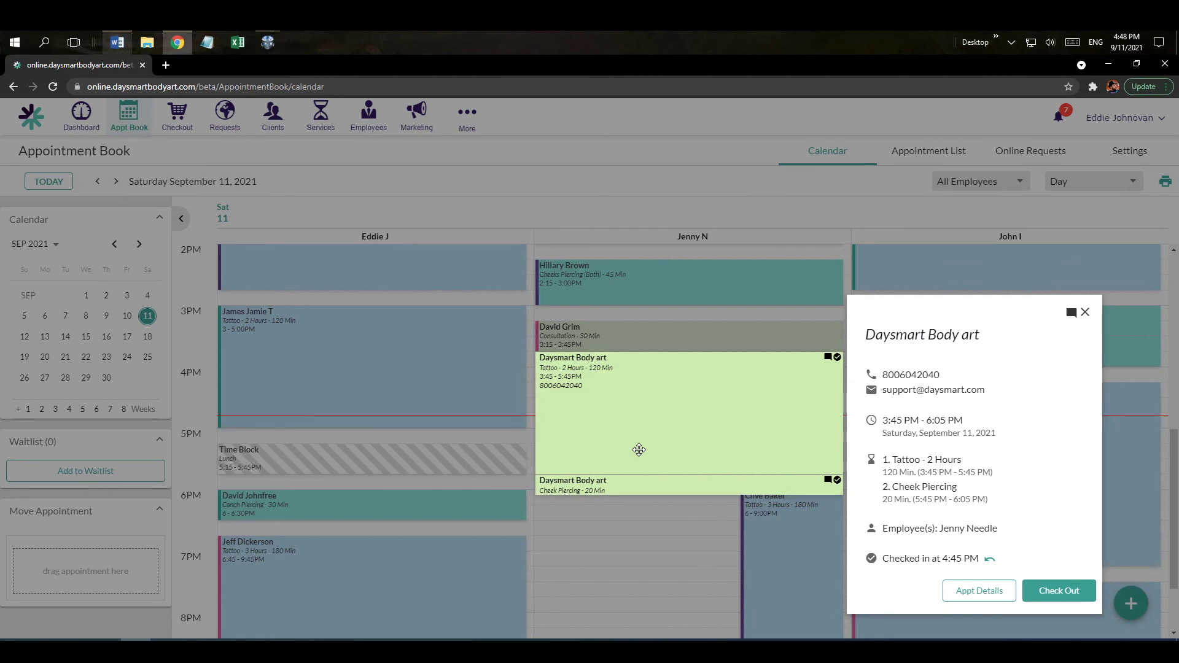
Review the appointment's client notes and photos, then start checkout for both services.
left_click(976, 591)
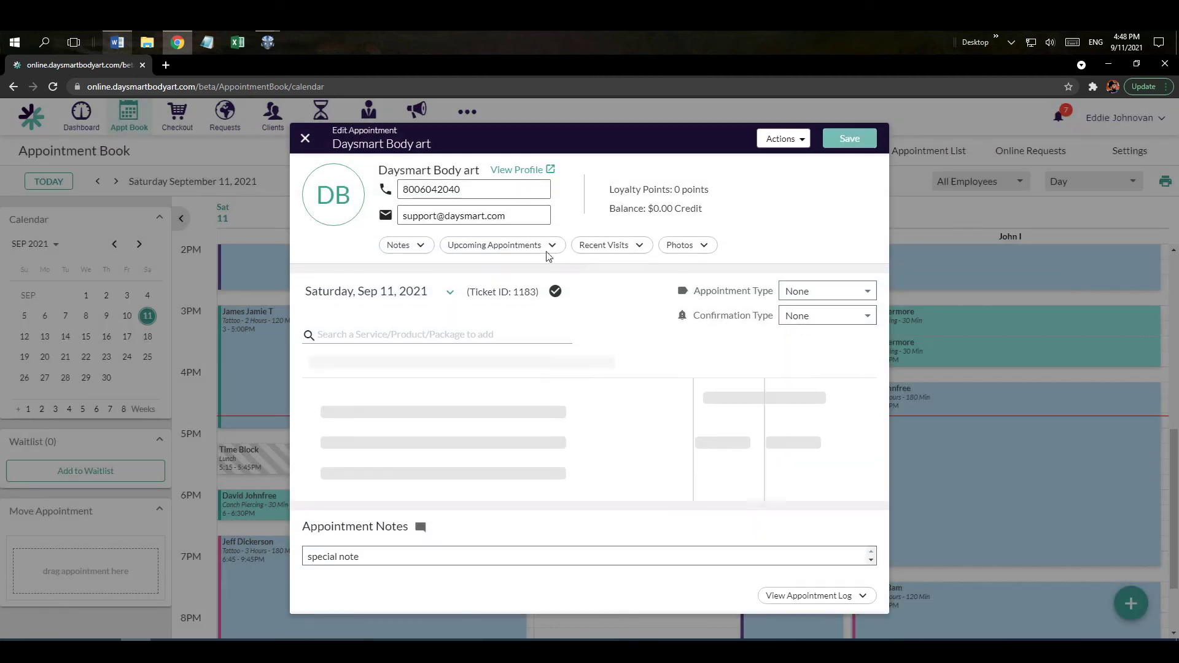
left_click(405, 237)
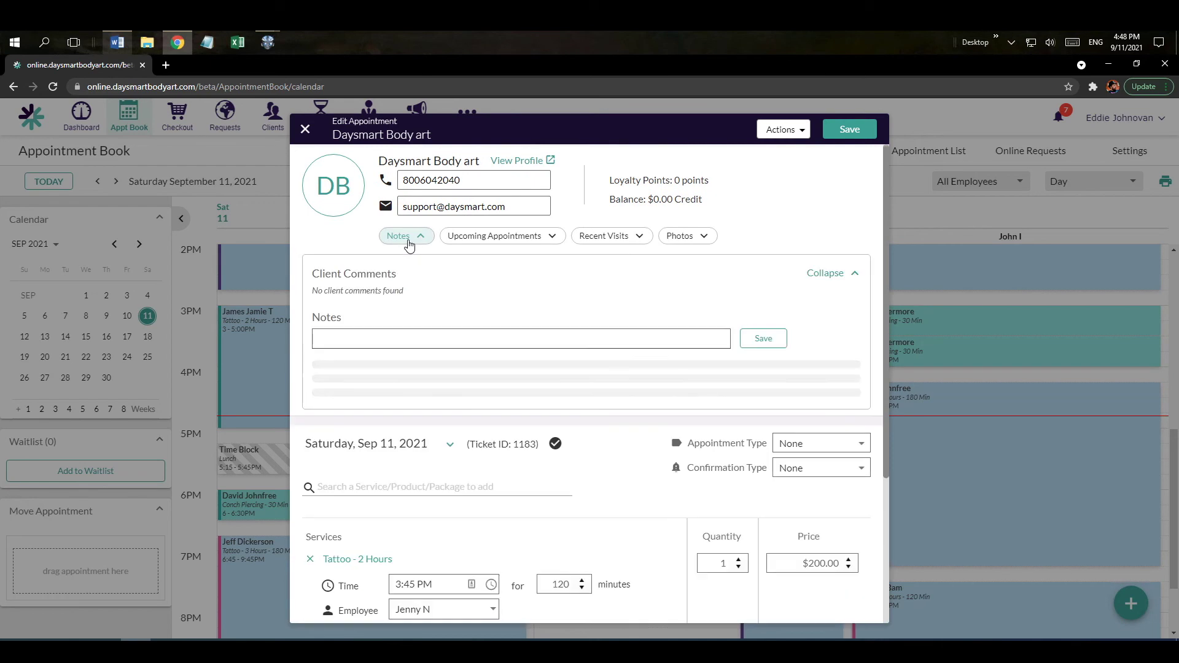
left_click(683, 240)
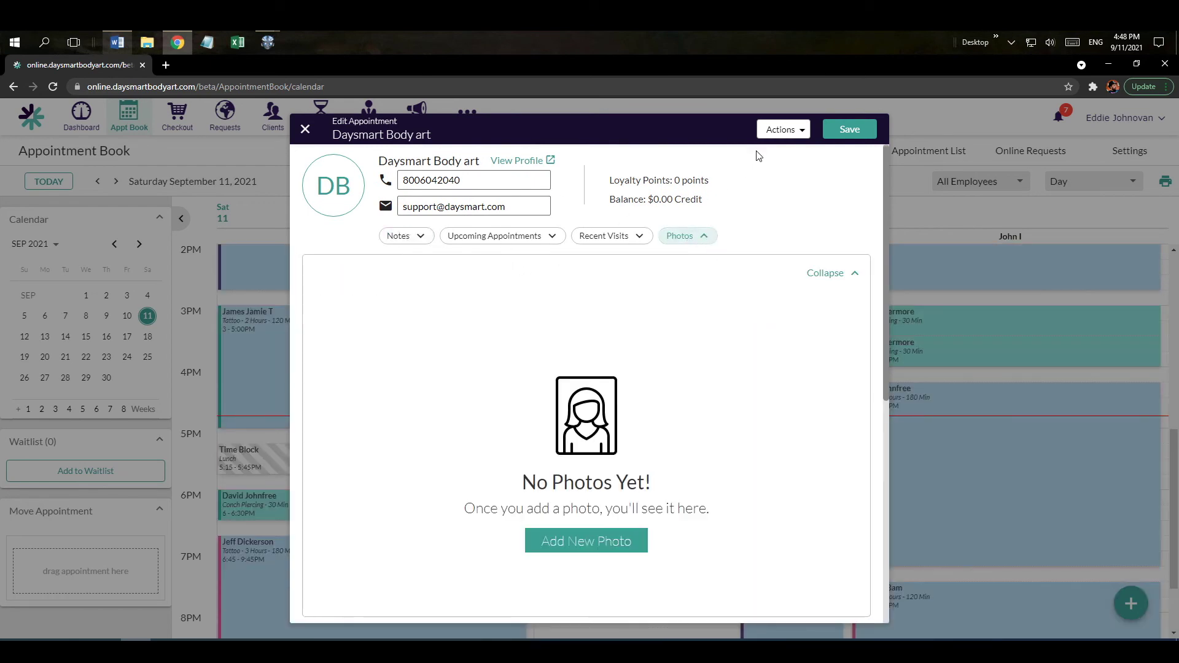
left_click(781, 129)
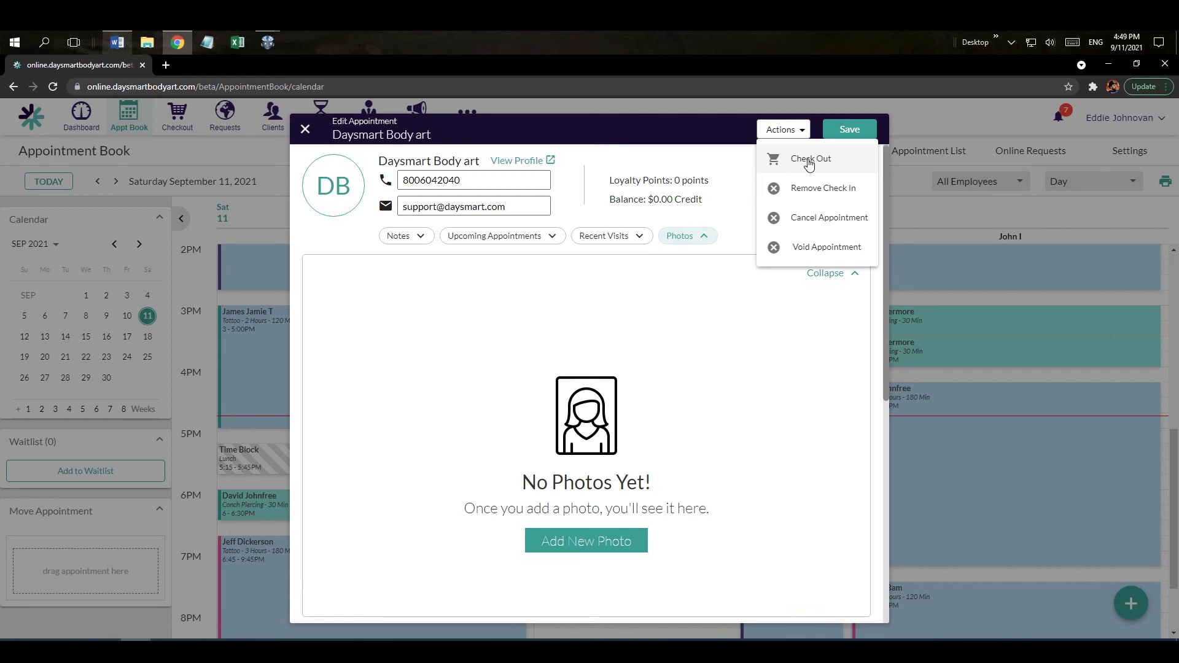
left_click(810, 164)
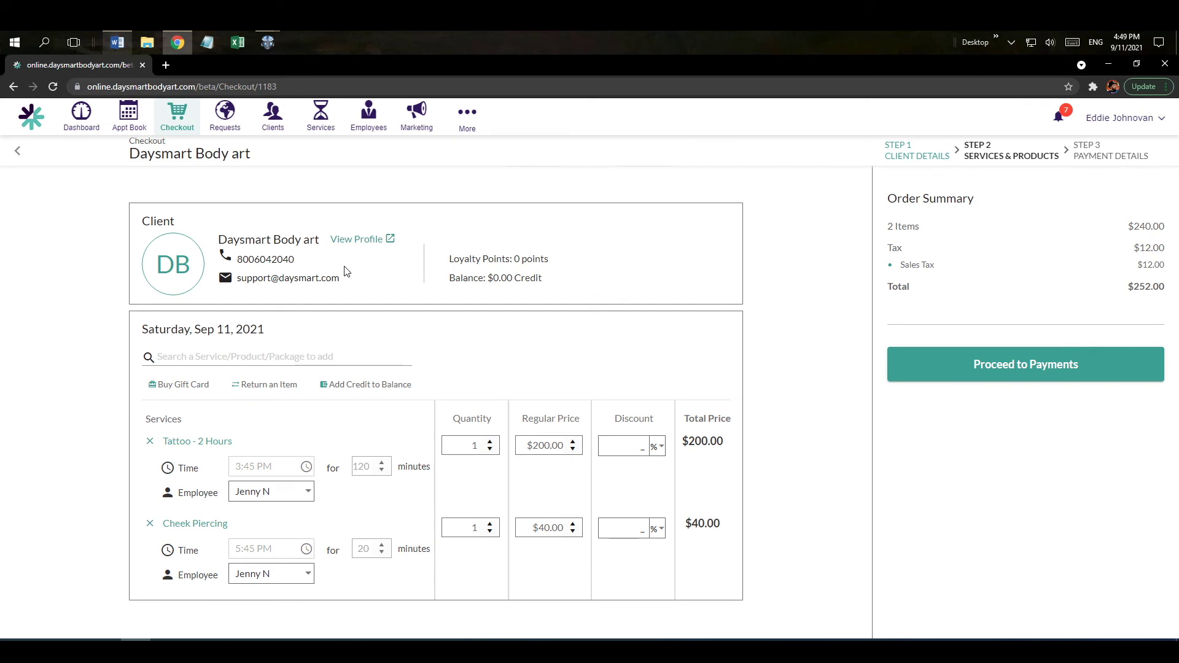
Remove the Cheek Piercing from checkout, leaving only the tattoo, and continue to payment.
left_click(177, 358)
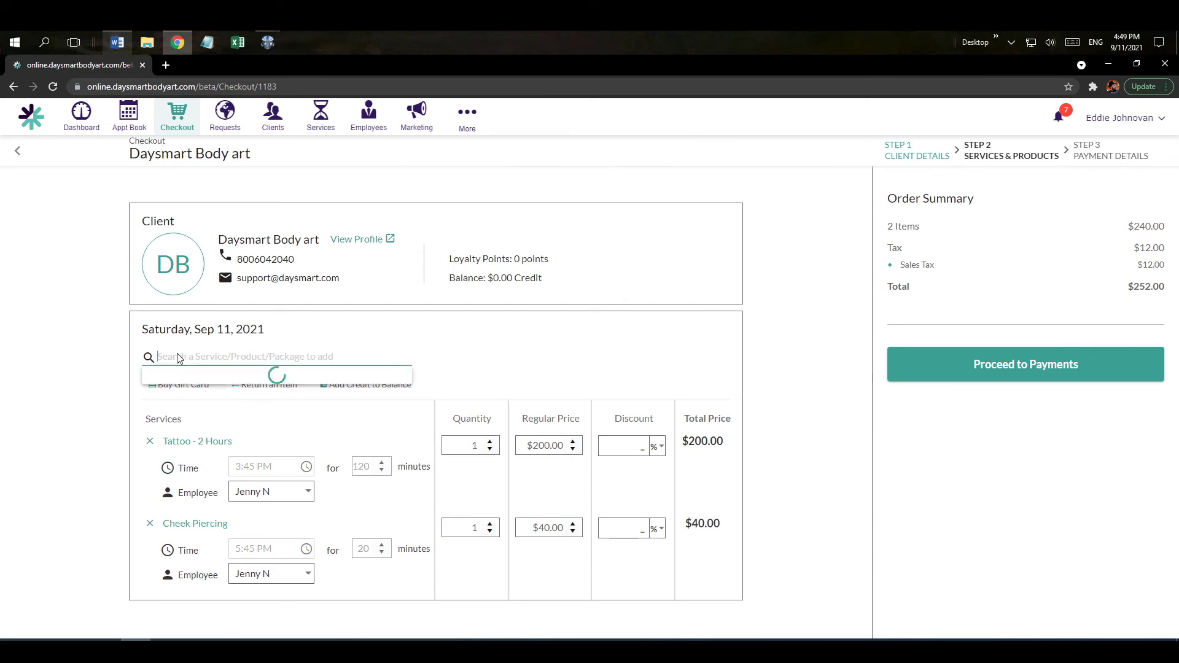
left_click(465, 366)
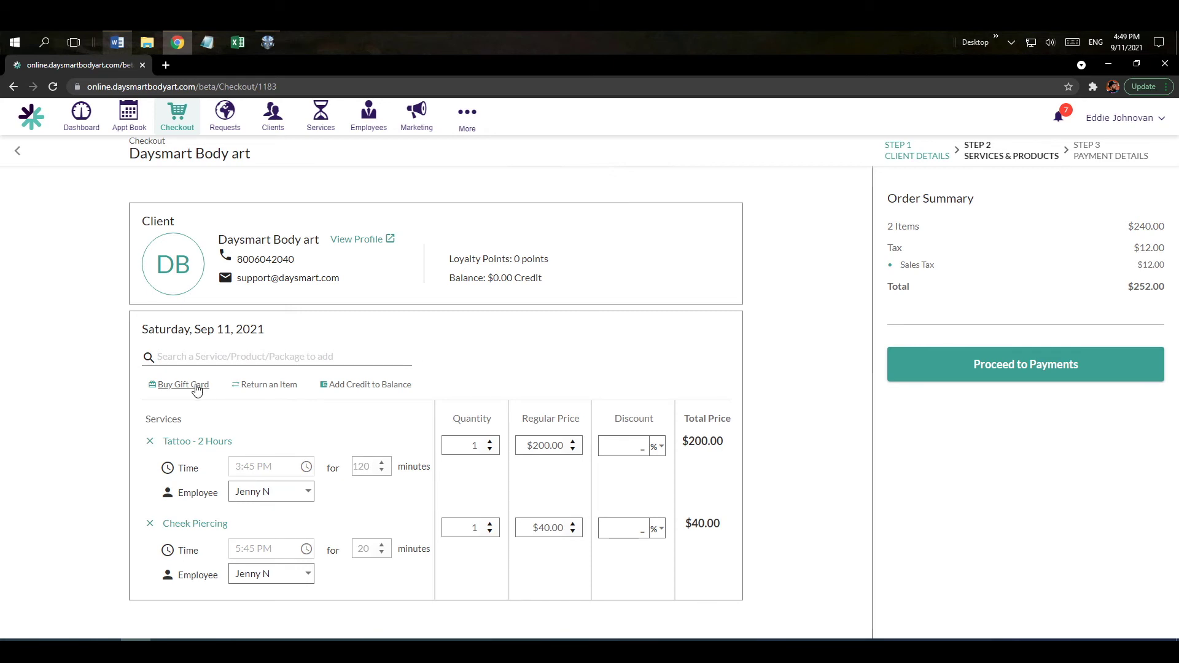
left_click(550, 446)
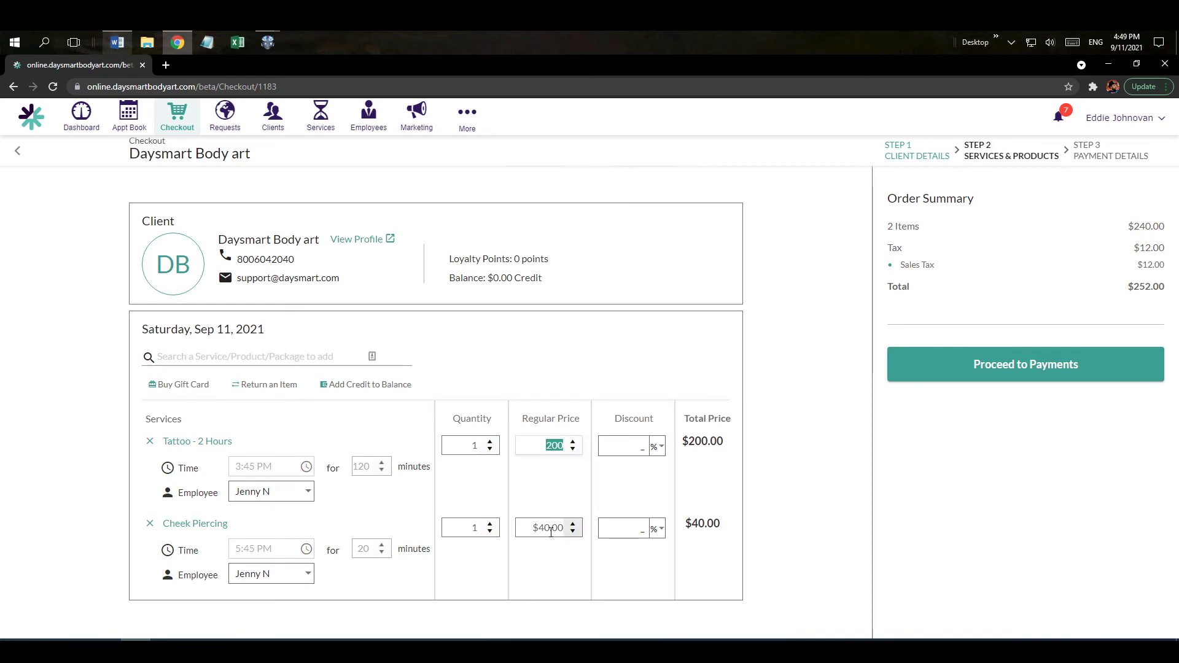
left_click(151, 525)
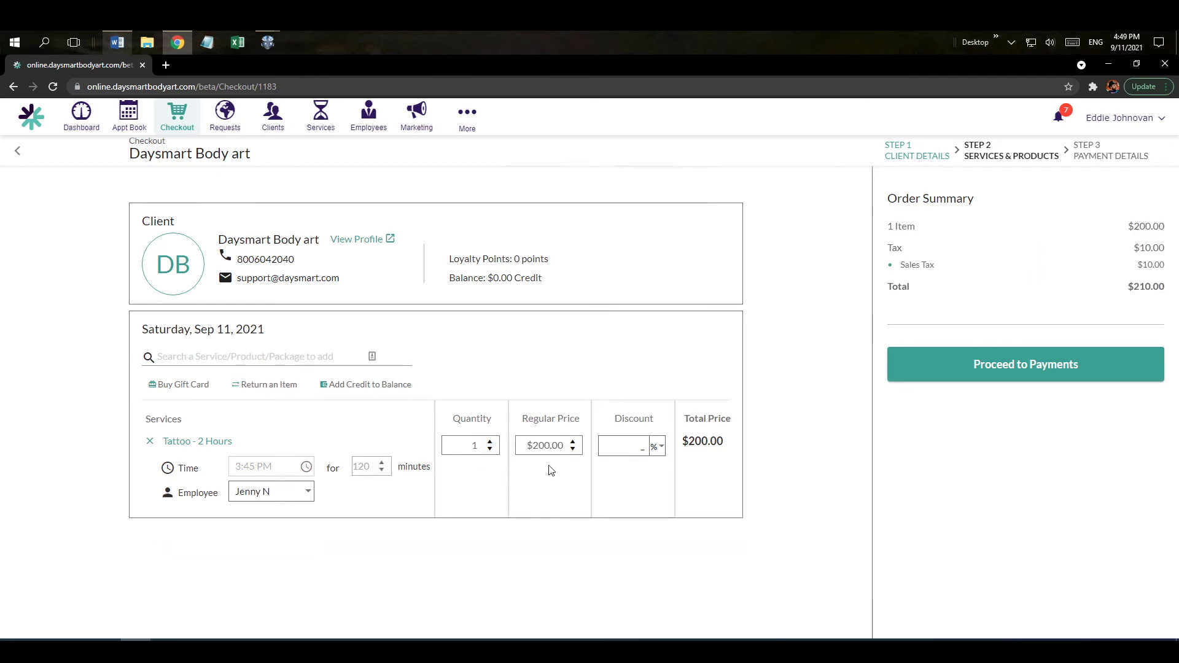
left_click(981, 366)
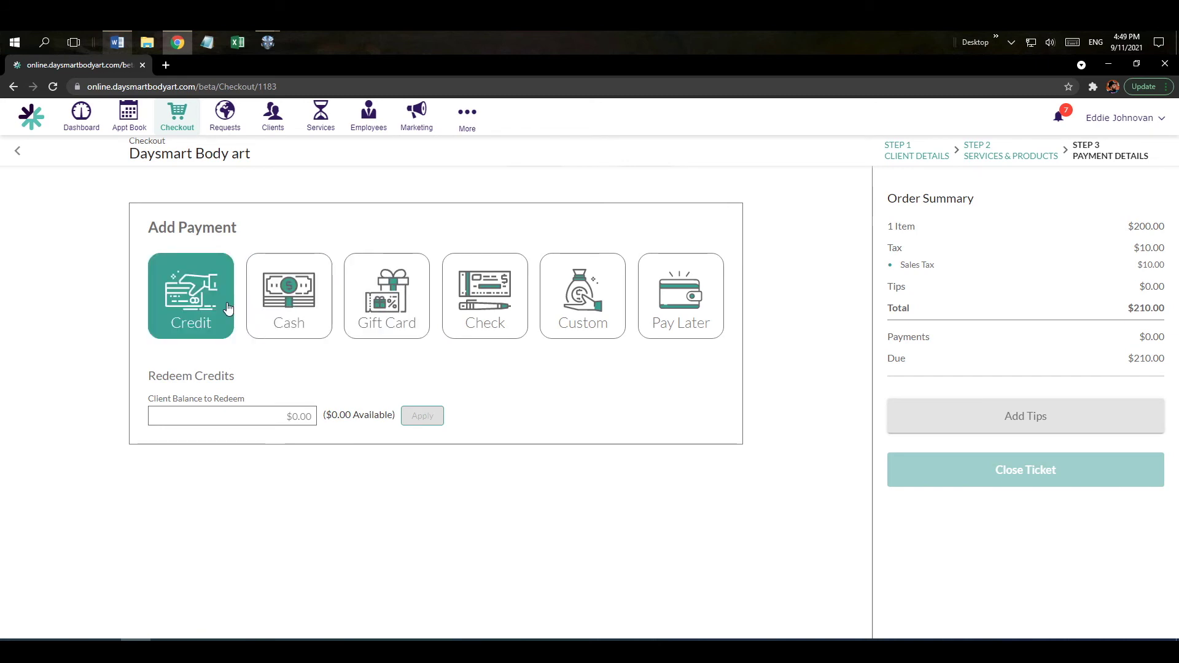
Pay the $210.00 ticket with $250.00 in Cash, leaving $40.00 change.
left_click(188, 295)
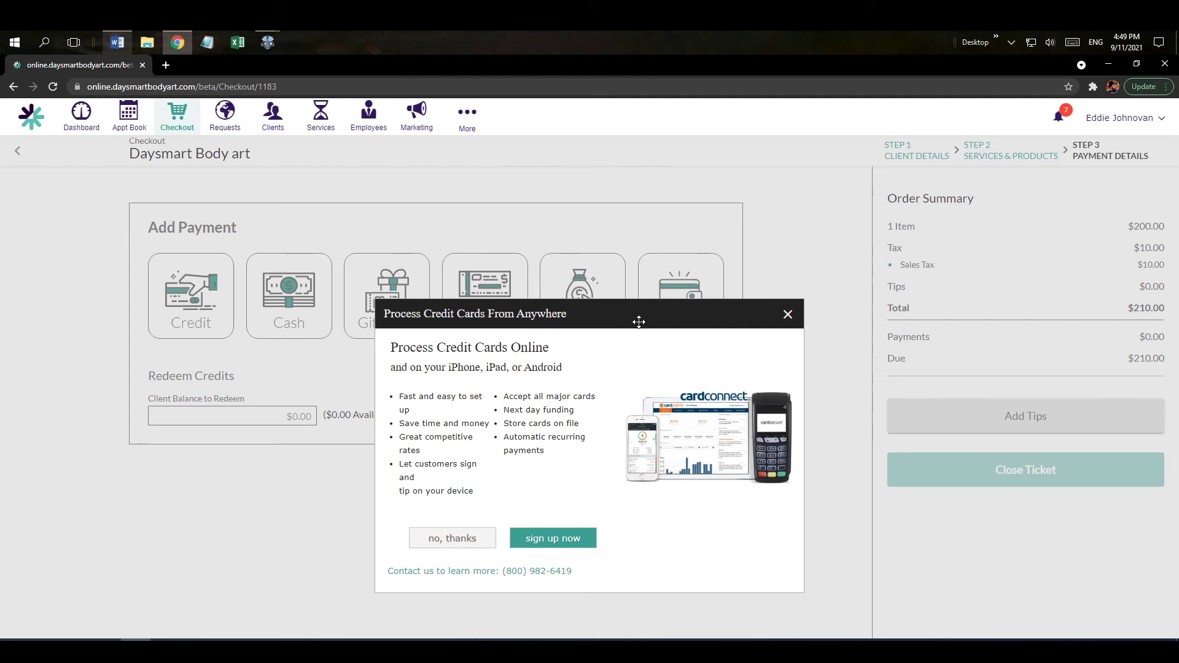
left_click(467, 538)
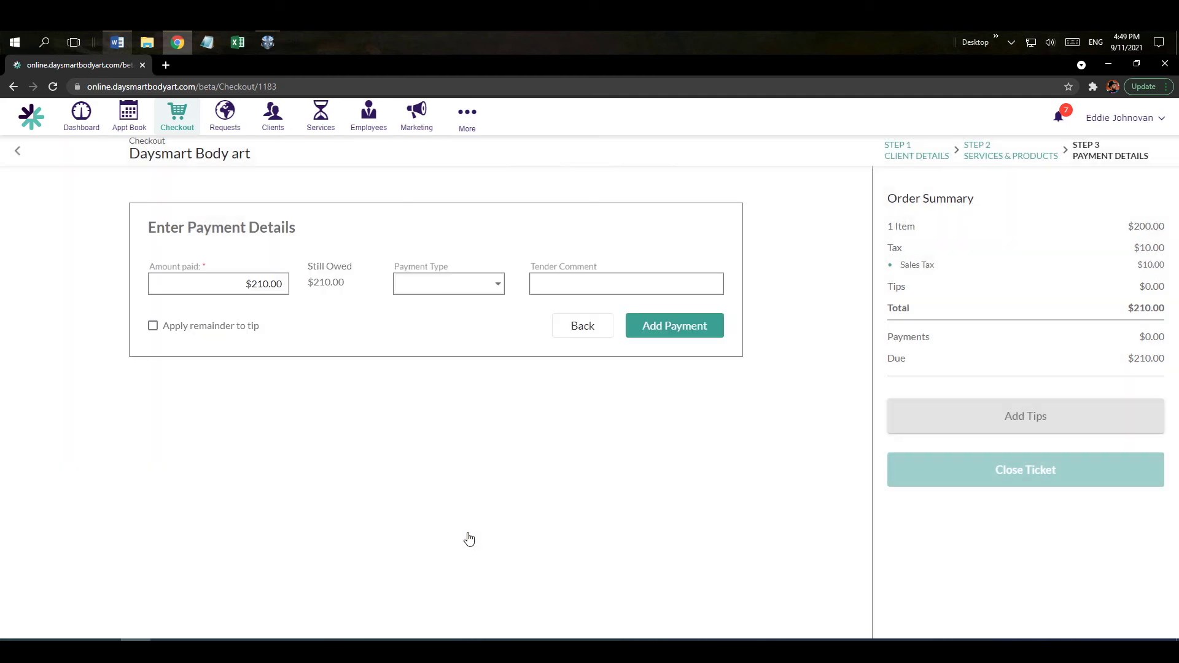
left_click(429, 291)
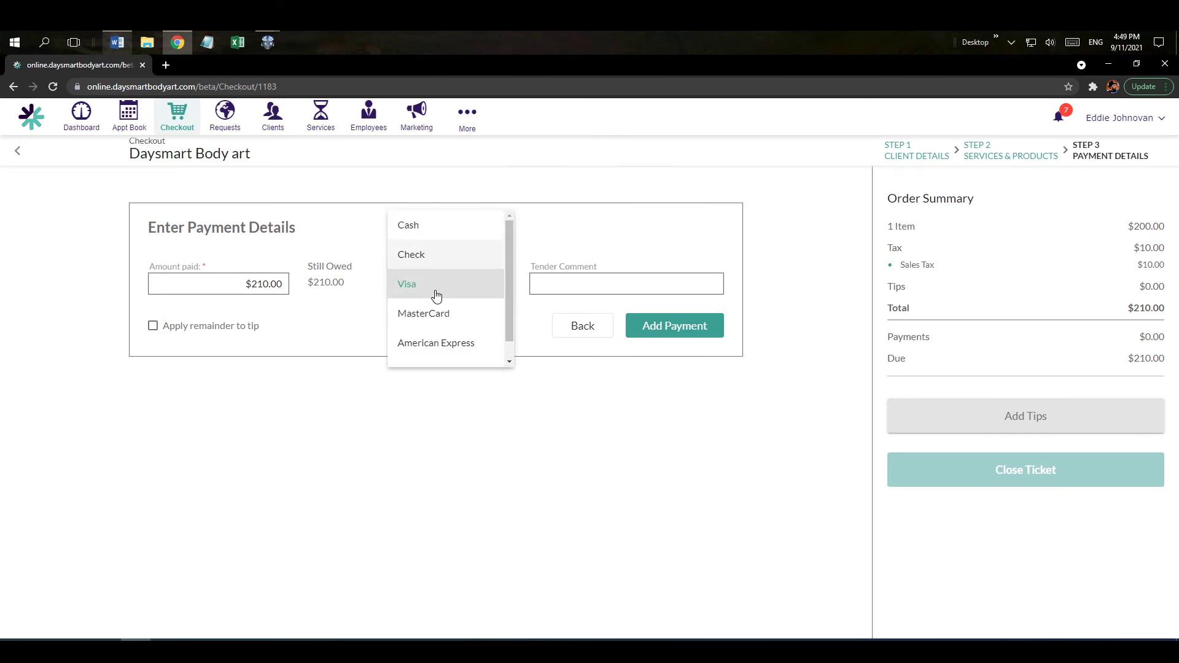
left_click(424, 236)
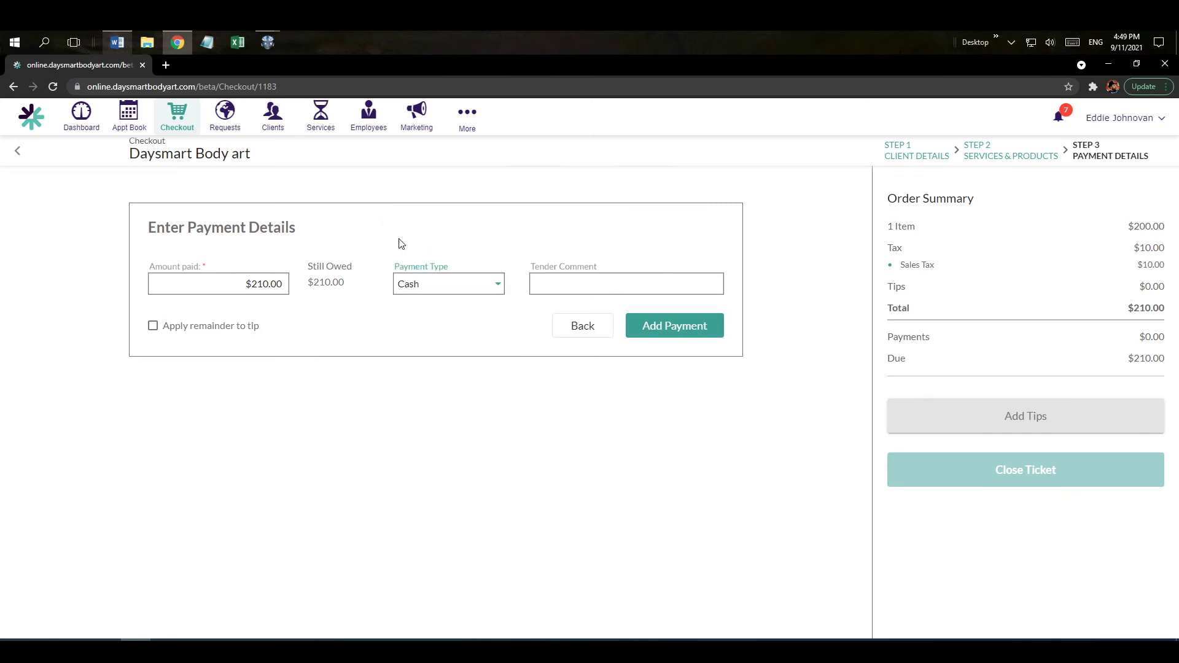
left_click(257, 286)
key("ctrl+a")
type("250")
left_click(661, 326)
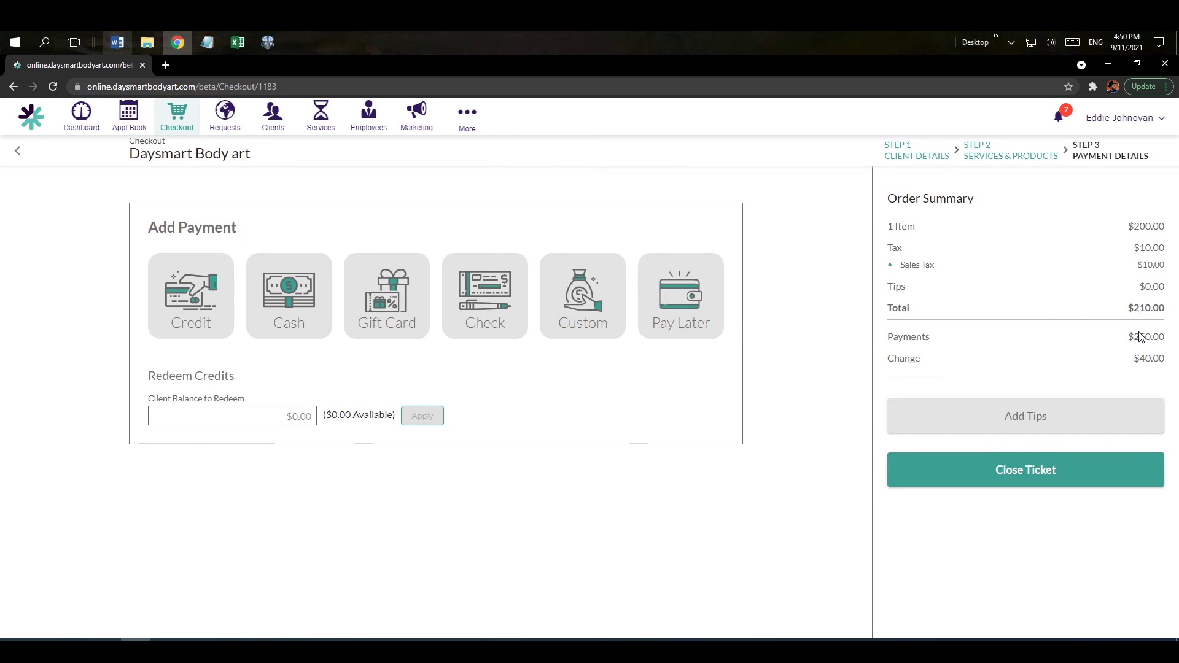
left_click_drag(1149, 337, 1167, 359)
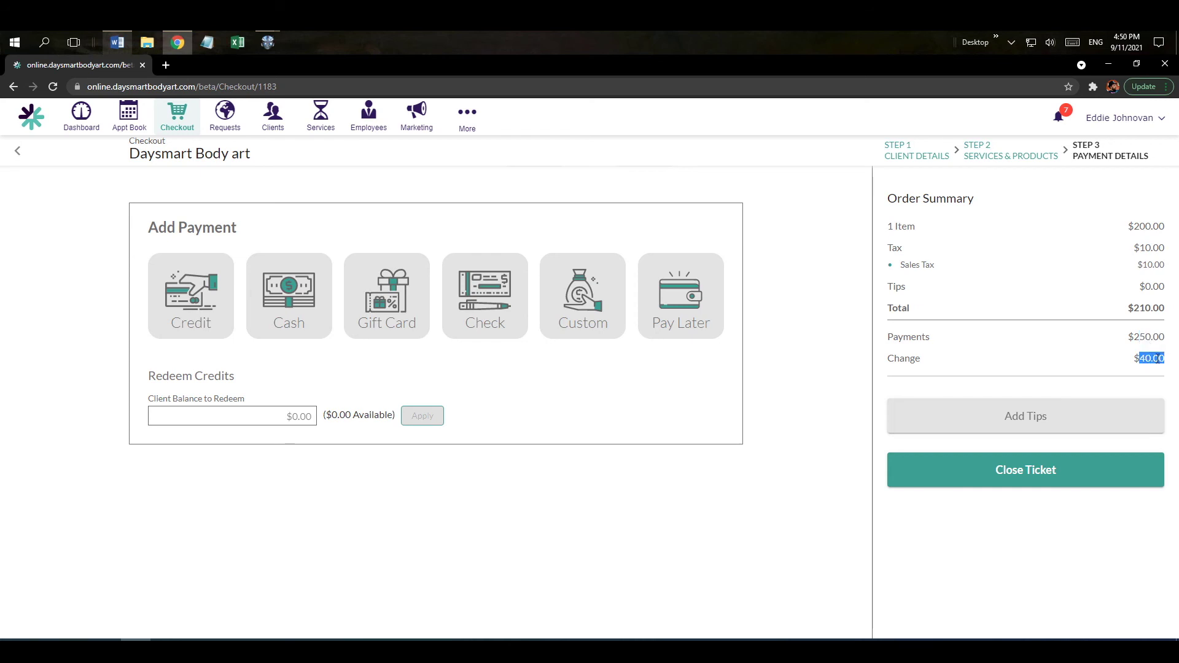
Add a $20.00 tip, bringing the total to $230.00, and close the ticket.
left_click(1013, 424)
left_click(365, 295)
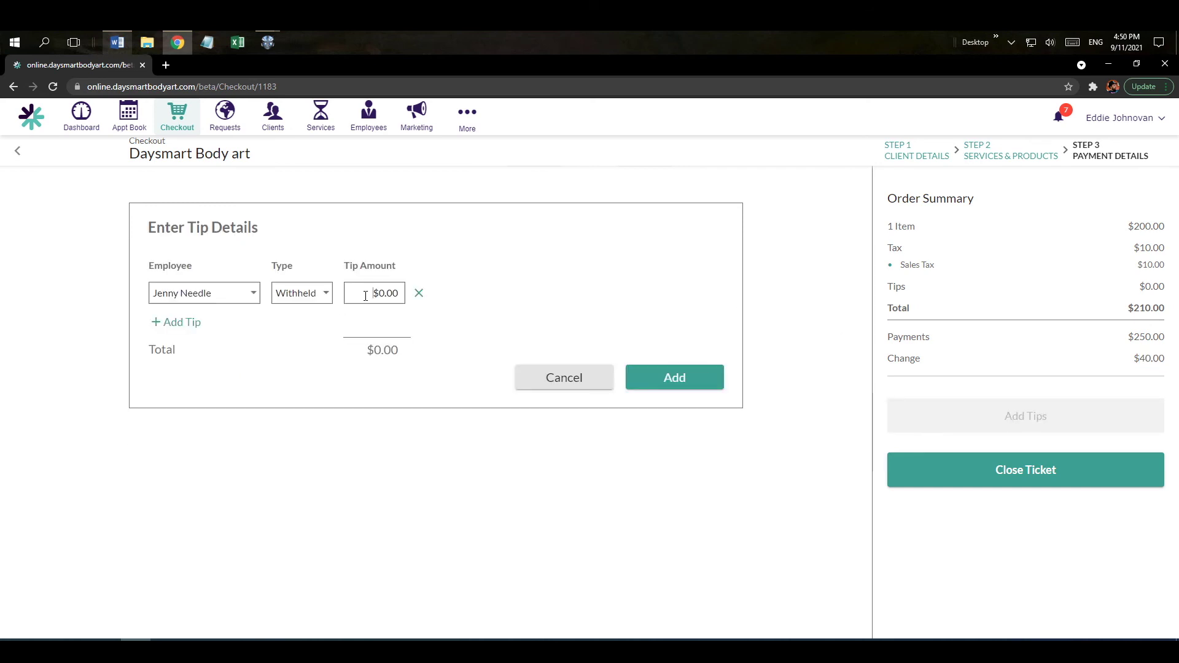
left_click_drag(365, 296, 423, 302)
type("20")
left_click(674, 387)
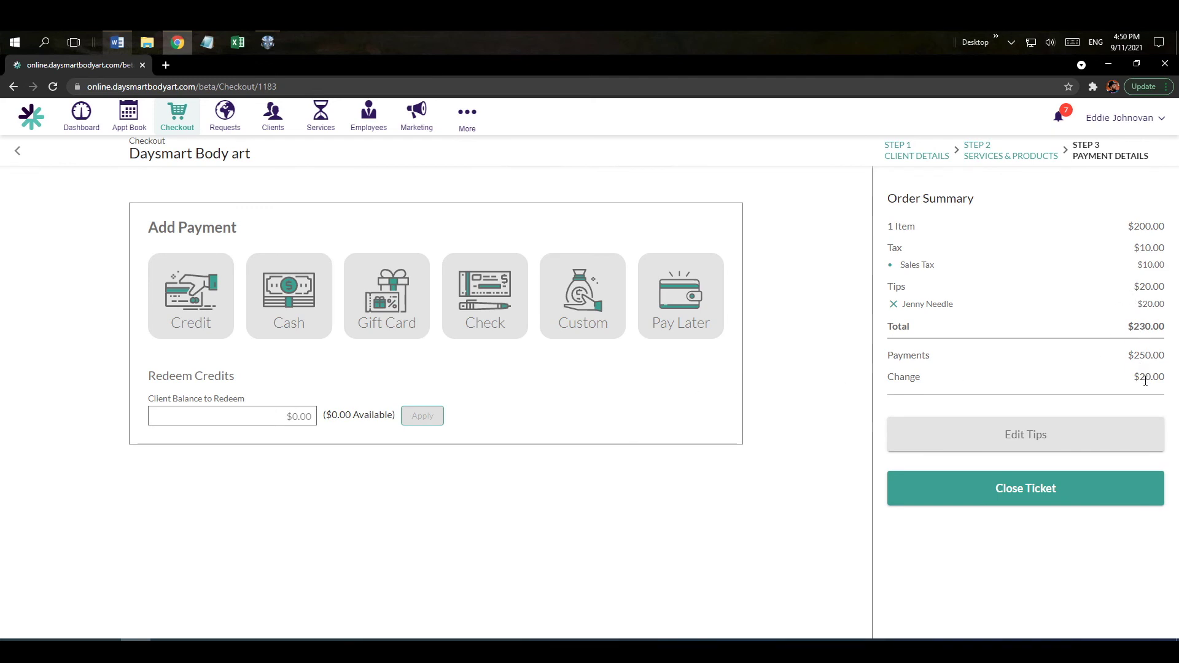
left_click(988, 494)
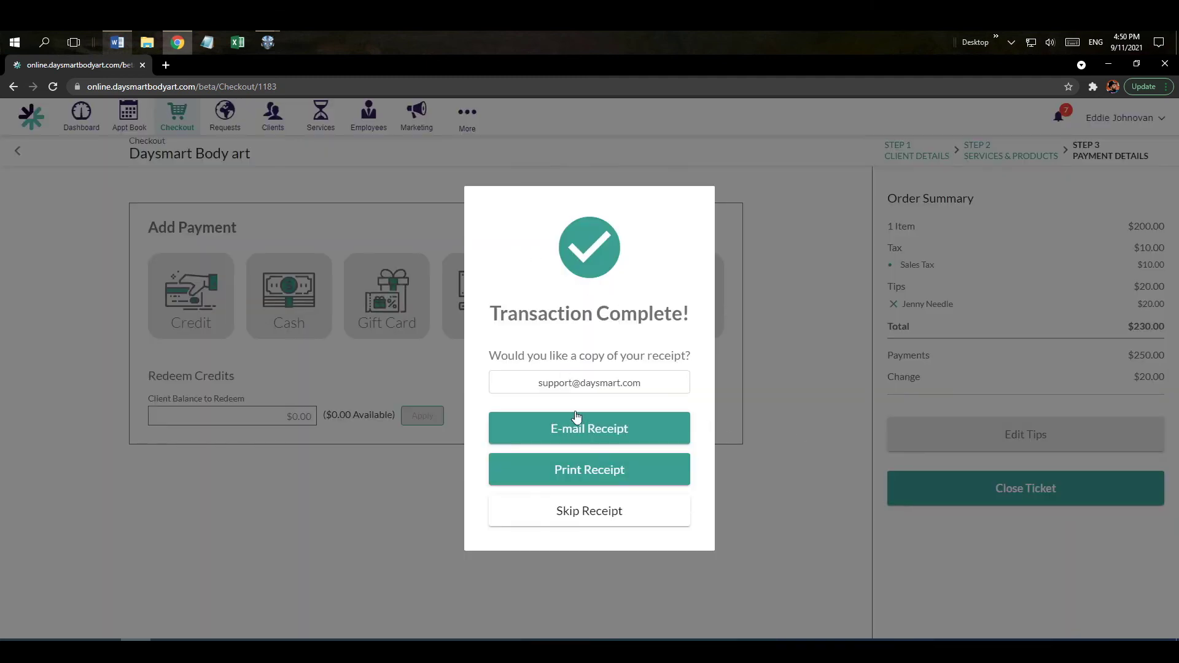
Skip the receipt, check the closed 3:45 PM tattoo record, and bring up the More menu.
left_click(593, 512)
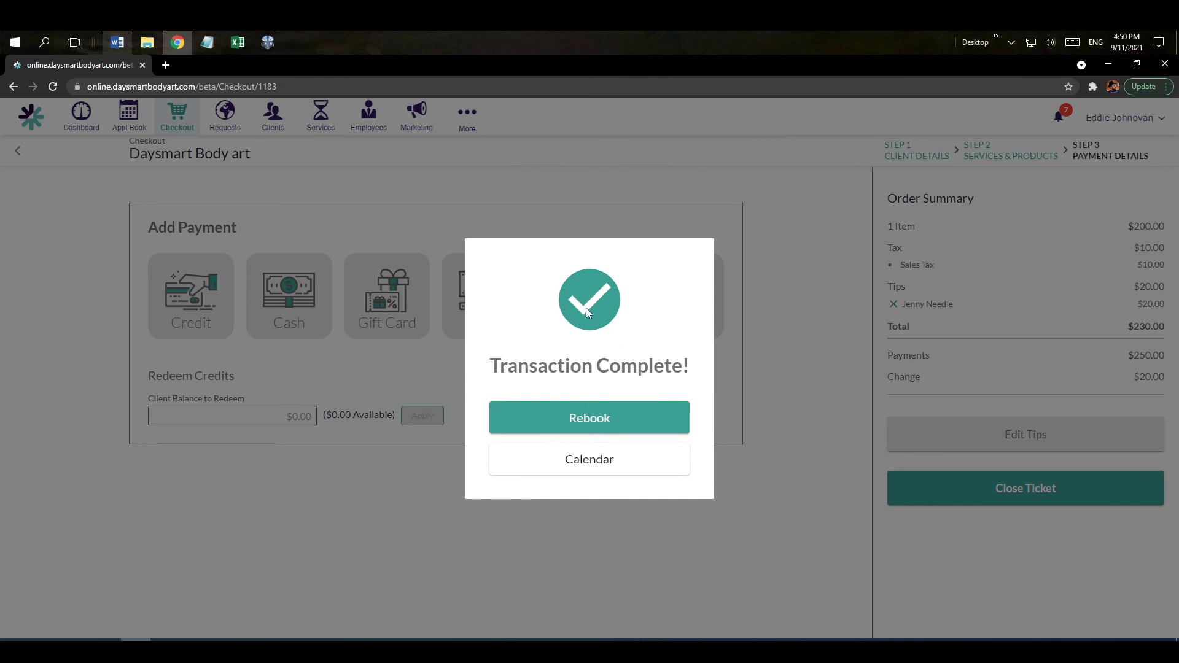
left_click(590, 466)
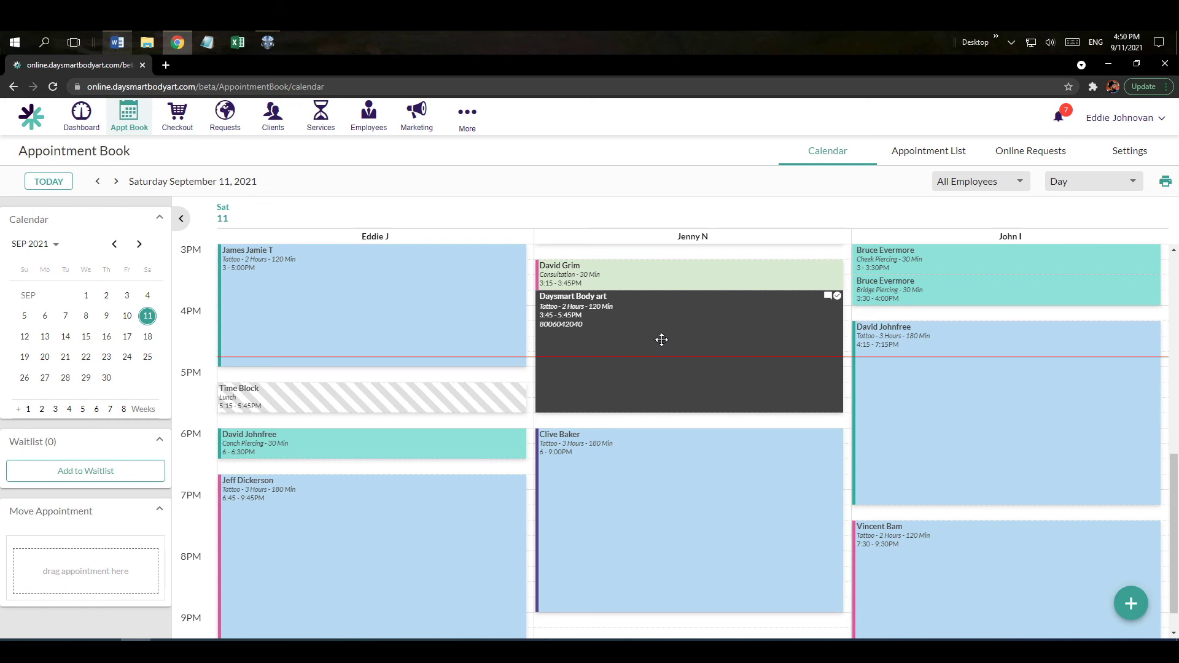
left_click(661, 340)
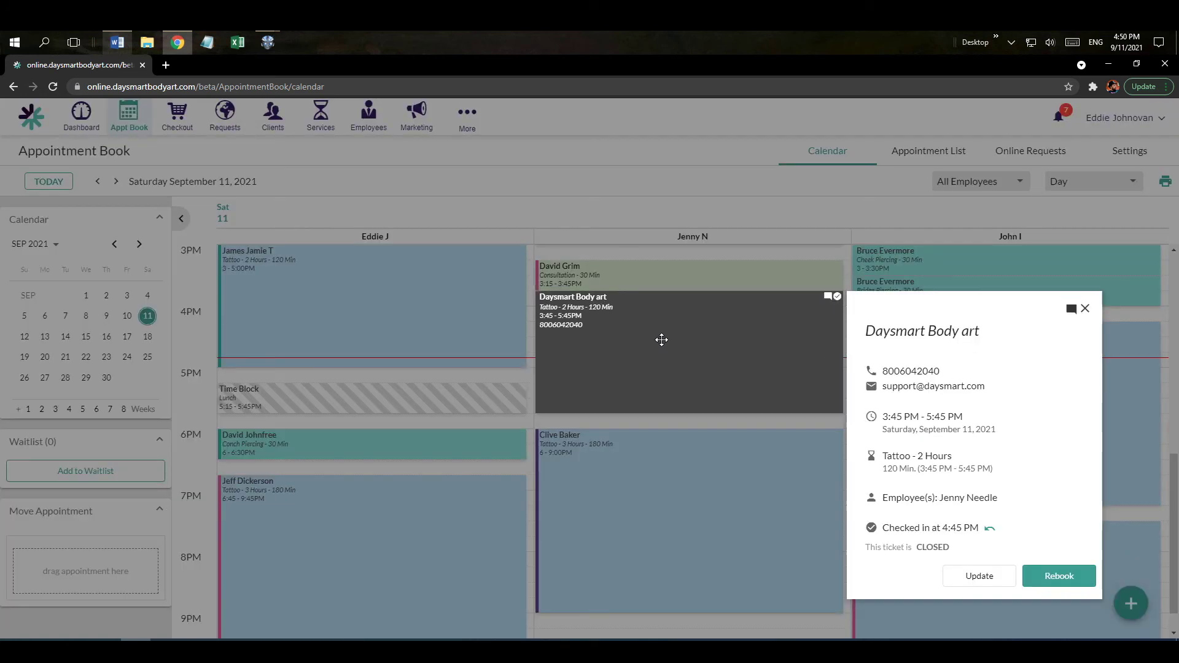
left_click(980, 576)
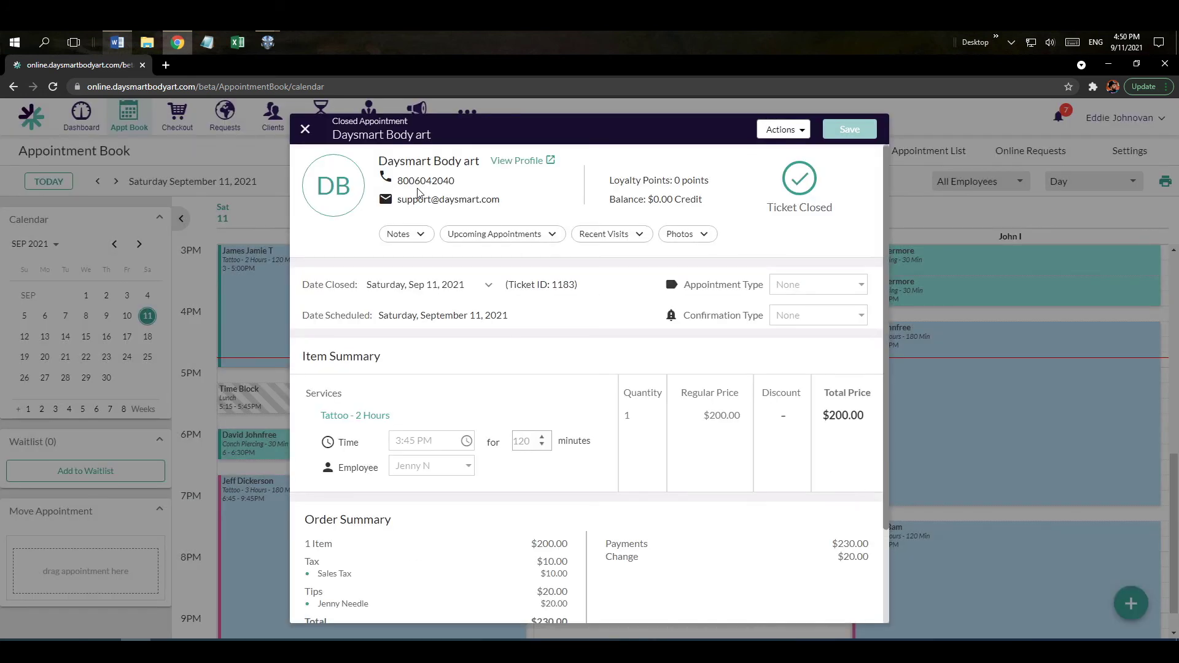
left_click(305, 132)
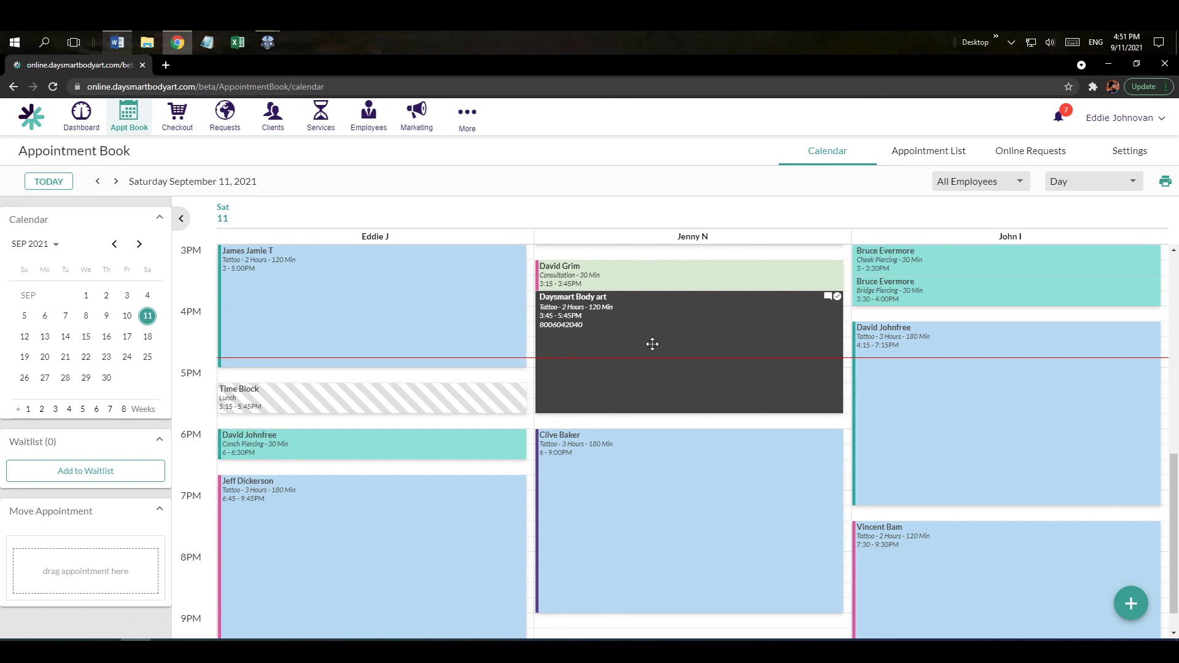
left_click(470, 129)
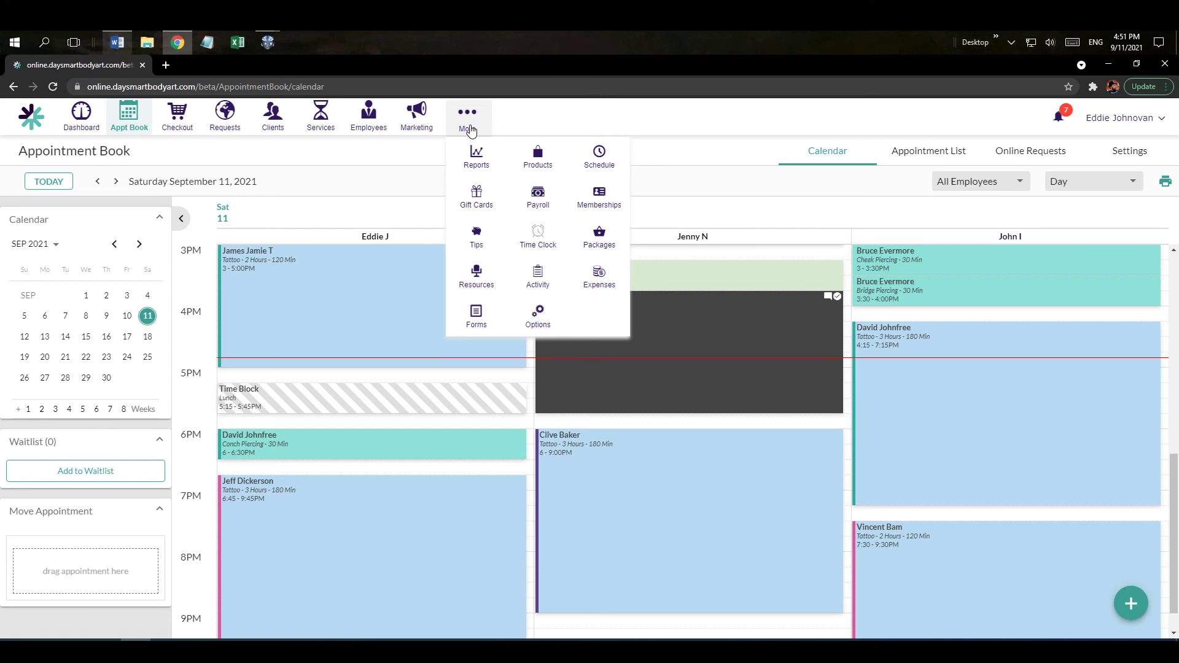
Run Sales Totals and Sales Tax by Range of Days for This Month, All Employees & Booth Renters.
left_click(475, 161)
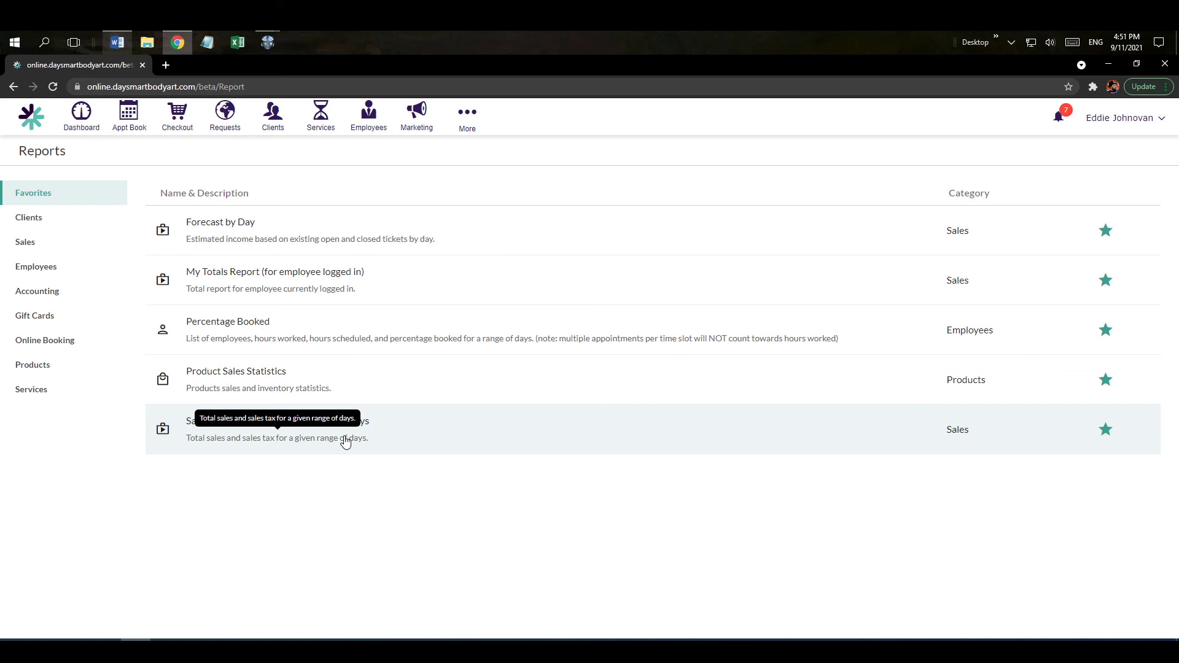
left_click(346, 440)
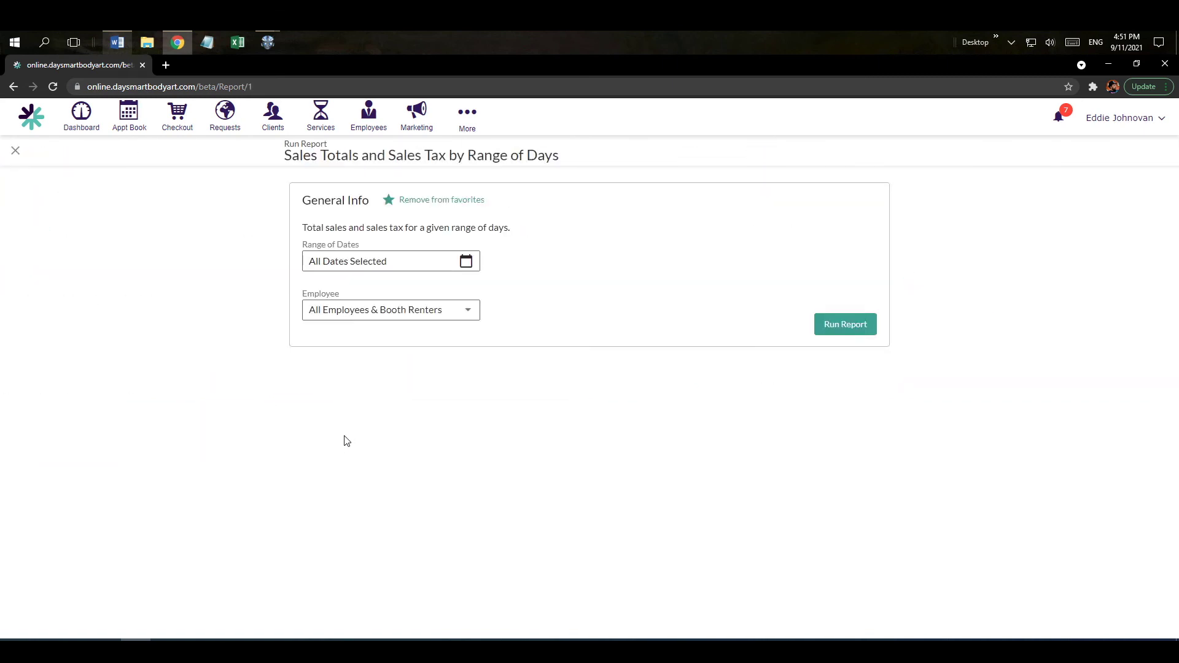
left_click(466, 262)
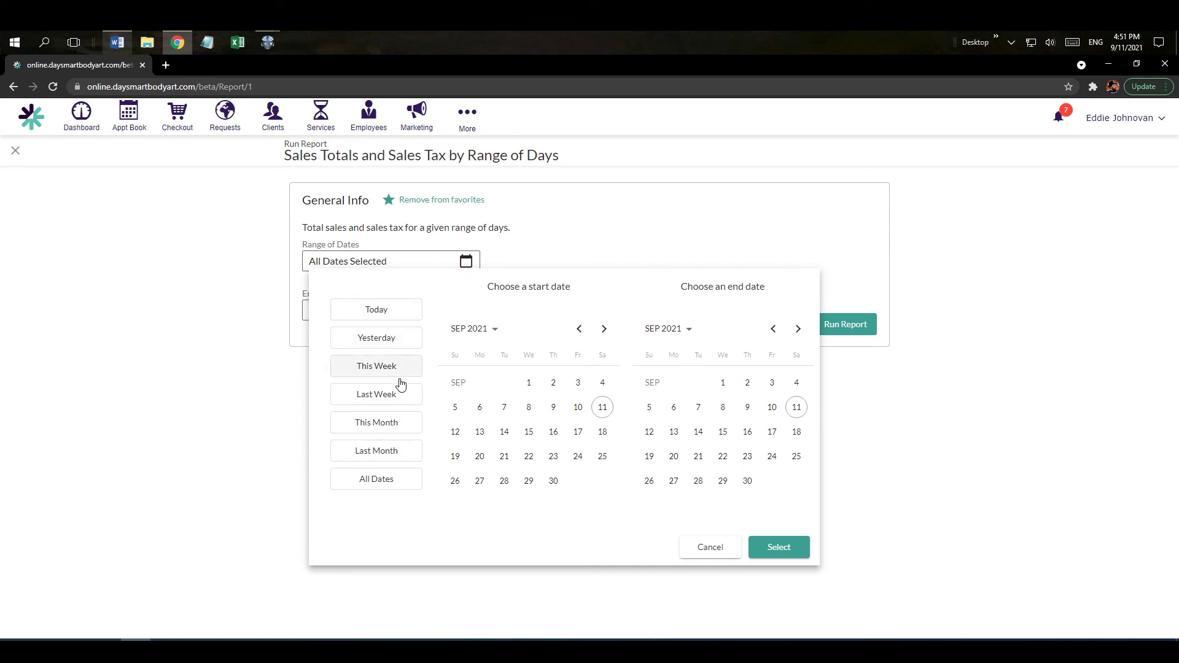
left_click(393, 428)
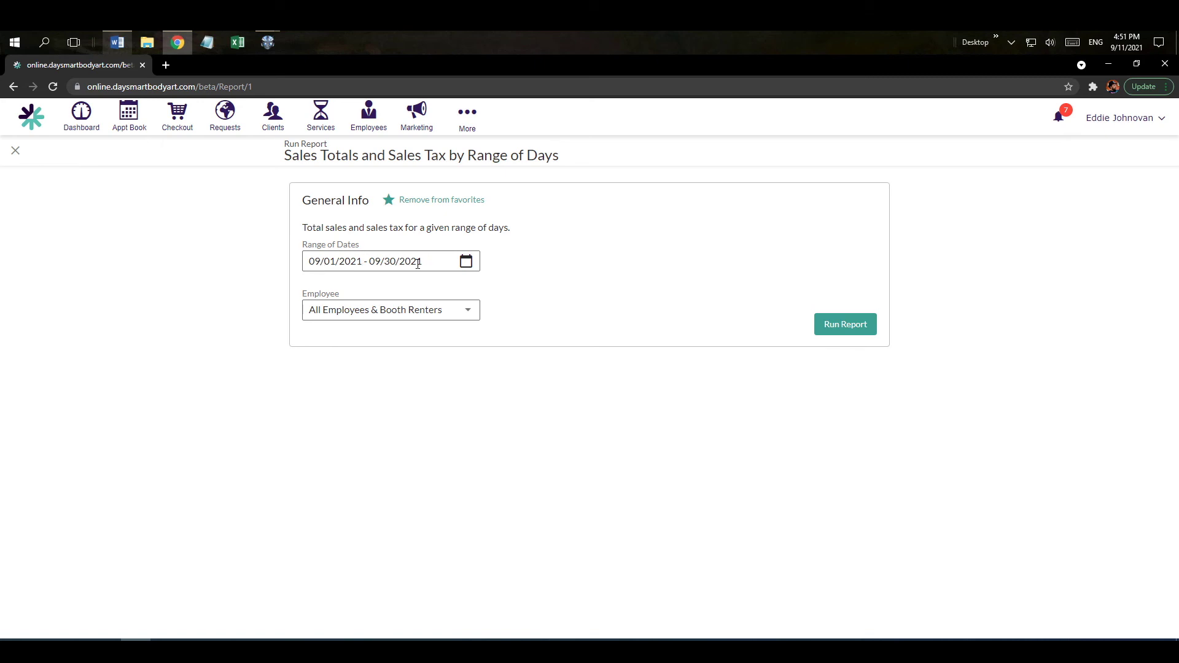
left_click(465, 316)
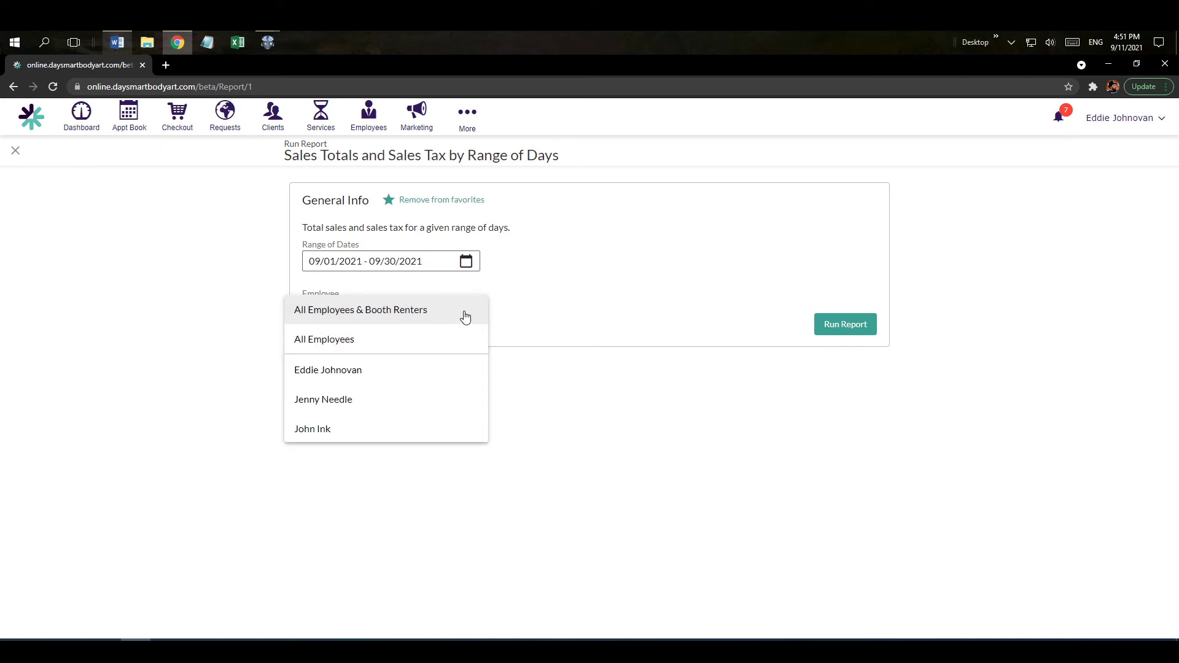
left_click(367, 313)
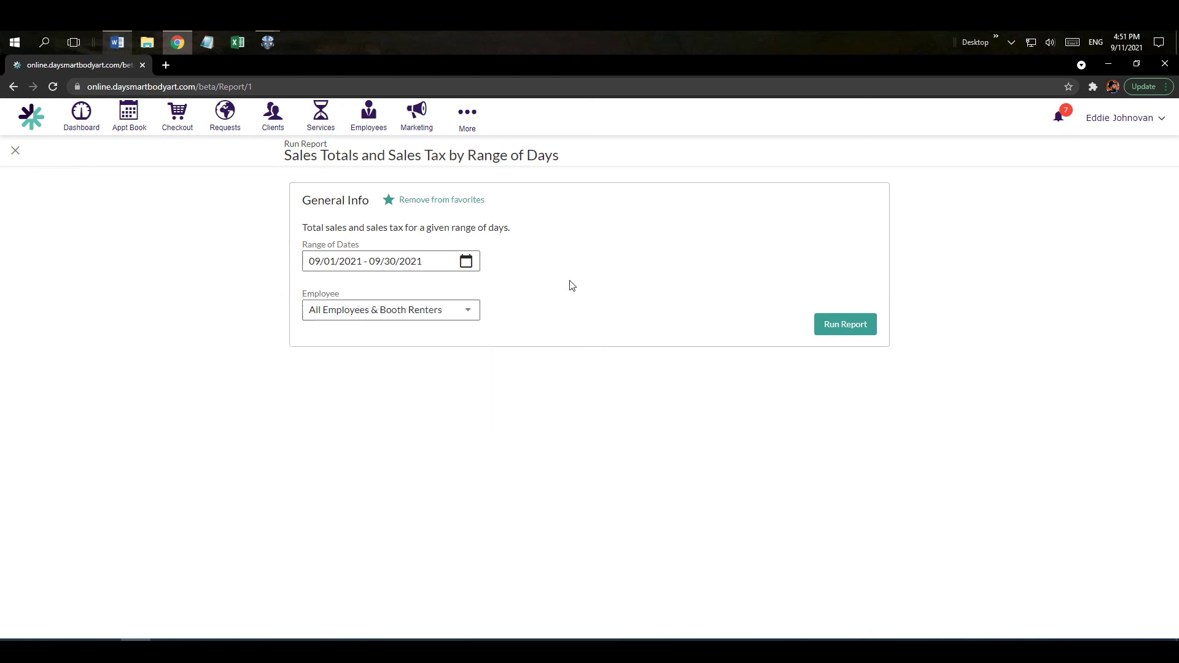
left_click(859, 331)
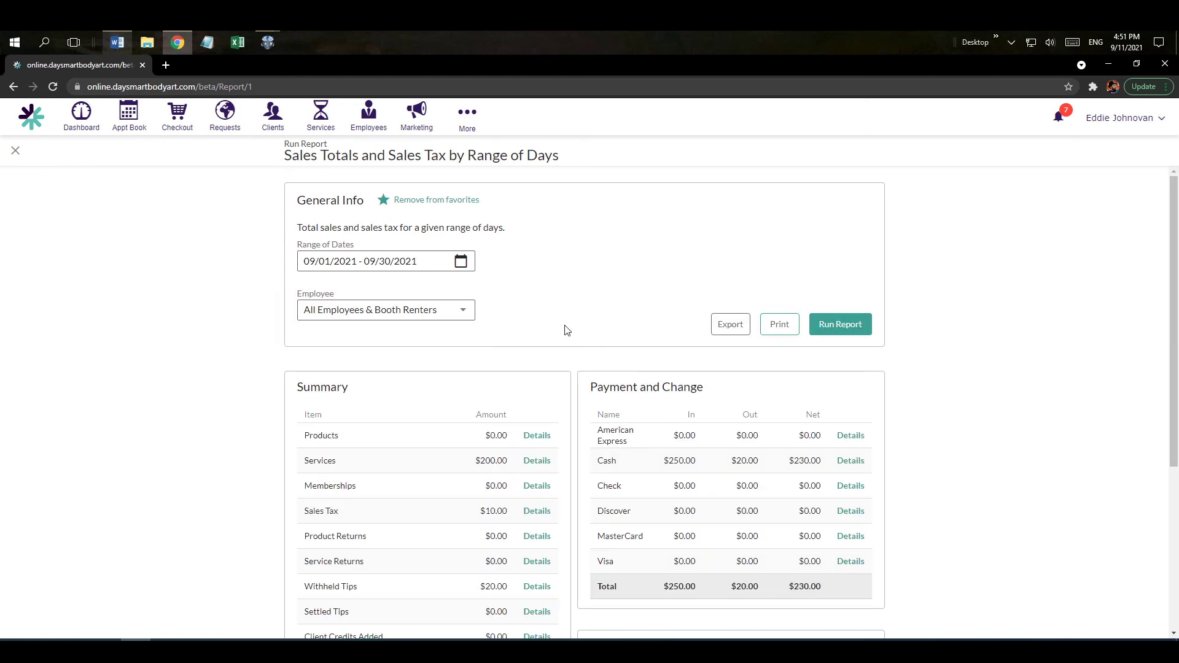
left_click_drag(1175, 253, 1174, 357)
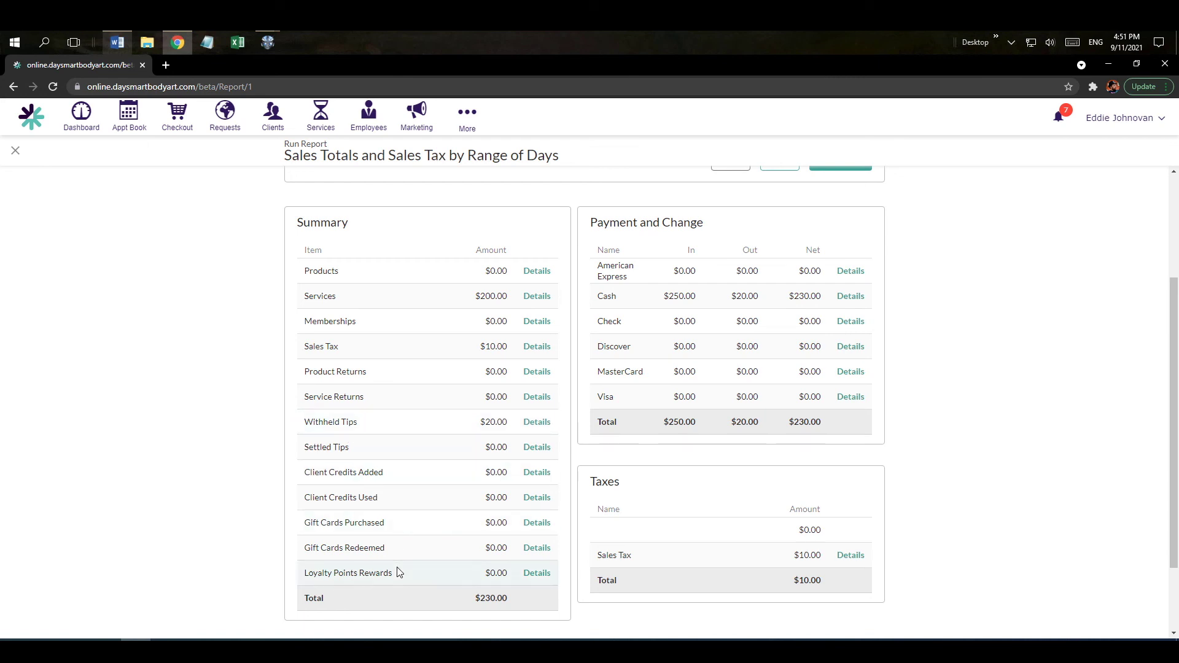
double_click(480, 597)
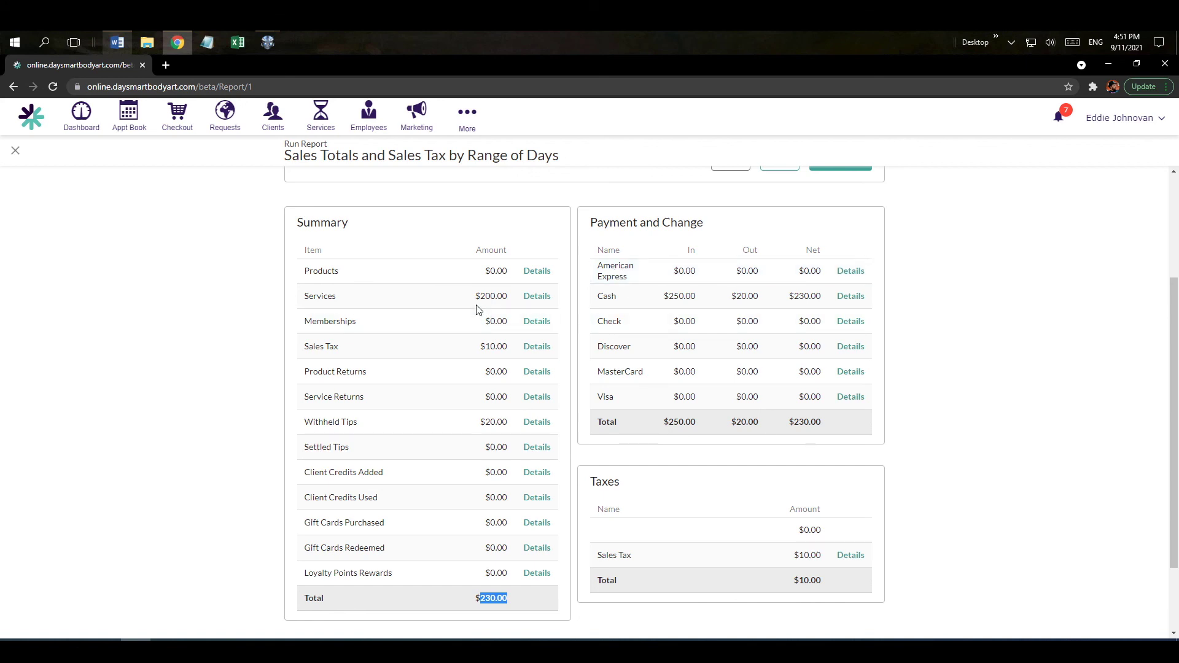
left_click(538, 298)
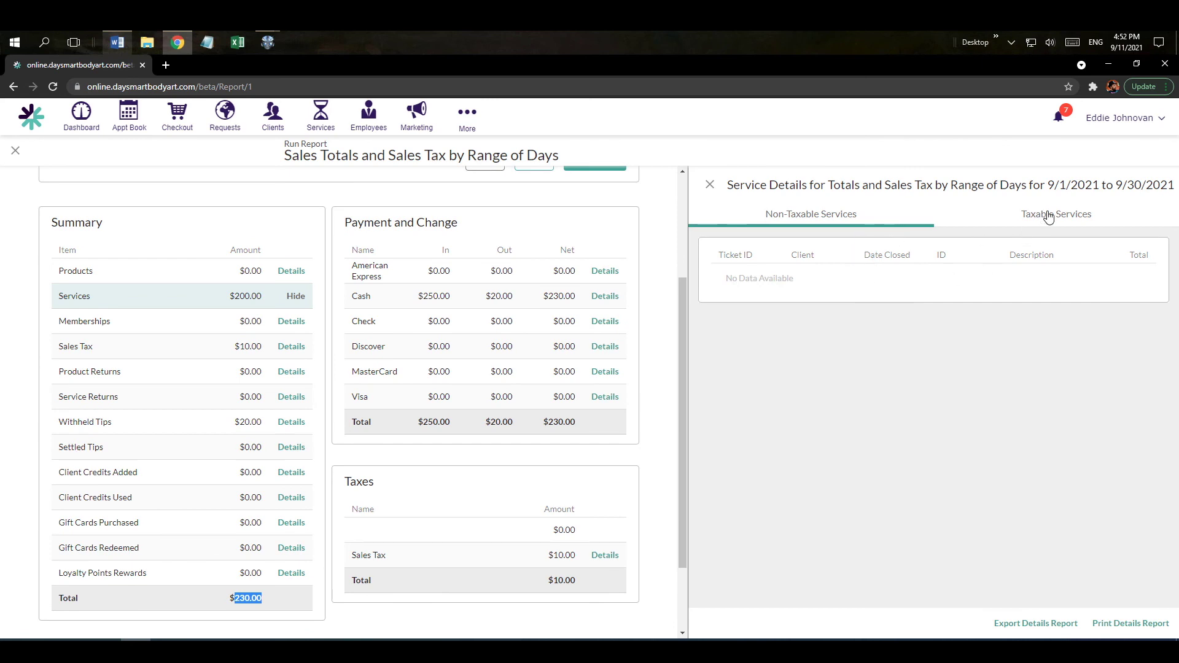
left_click(1049, 214)
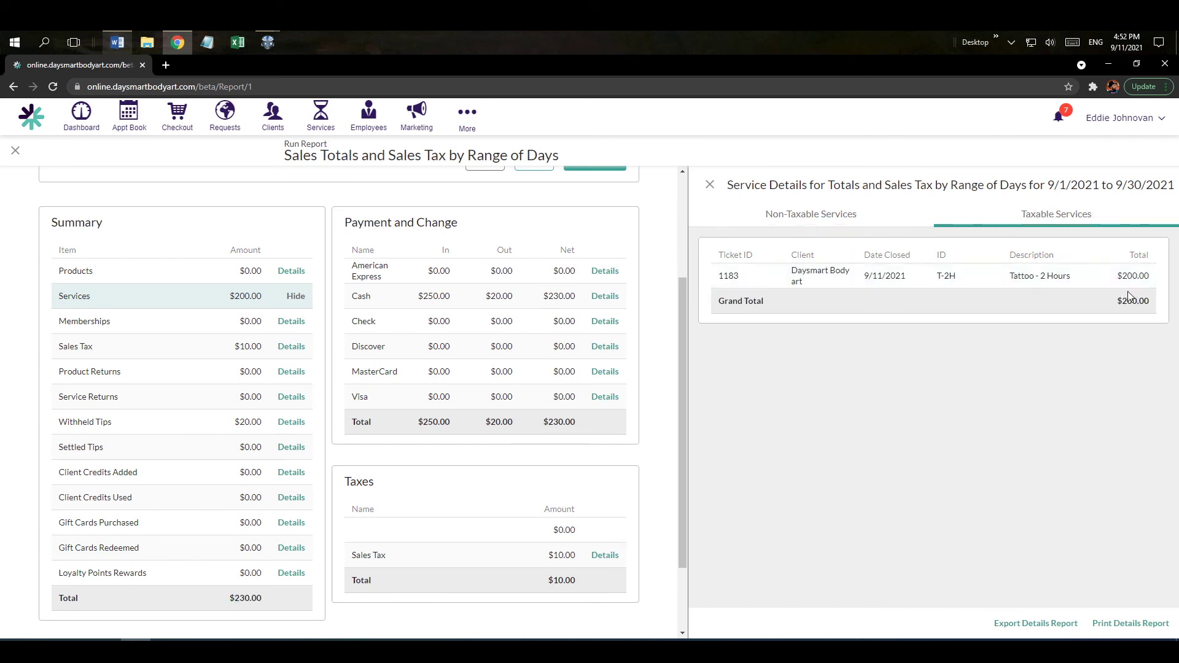
left_click(709, 185)
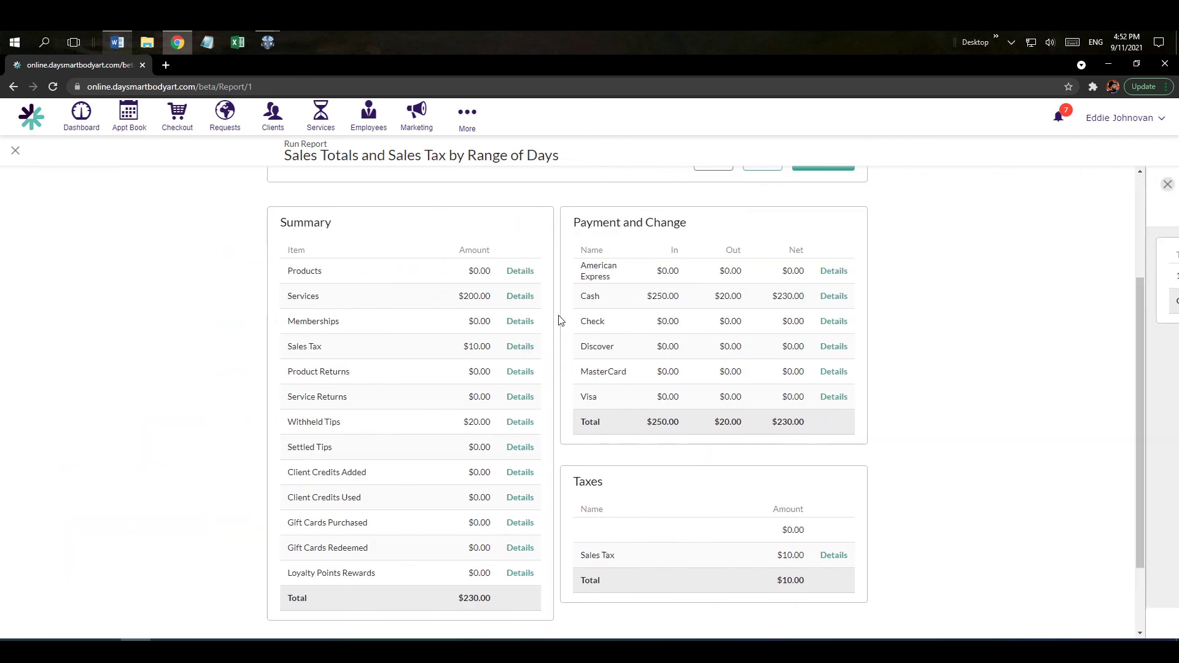
left_click(850, 296)
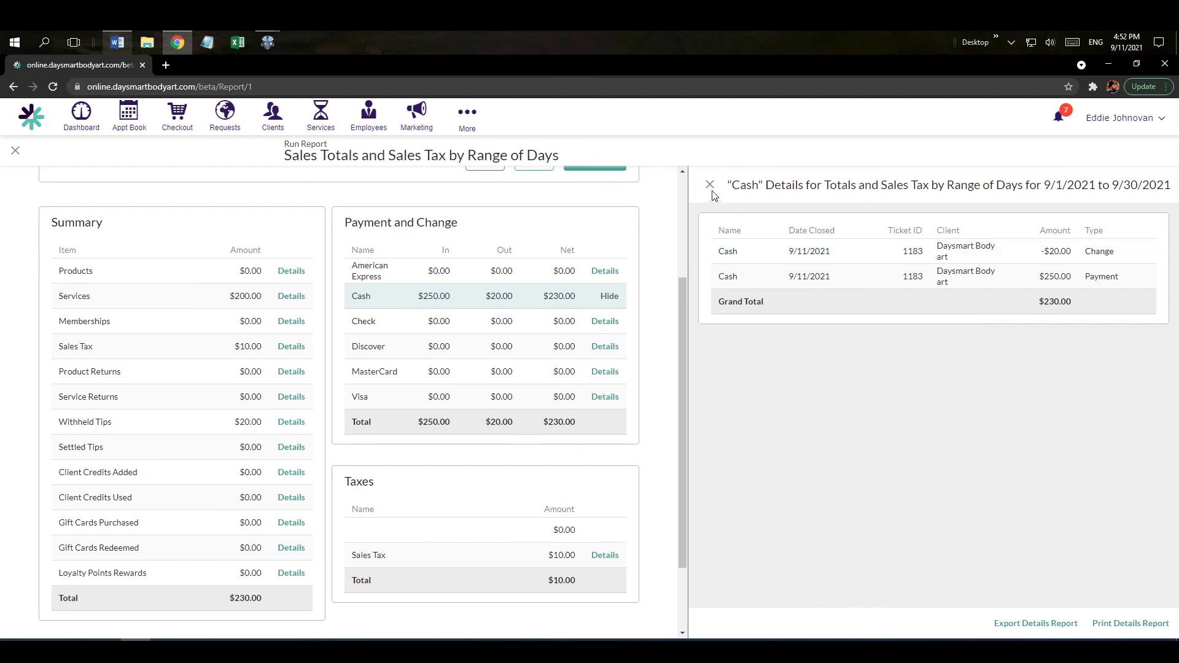
left_click(711, 188)
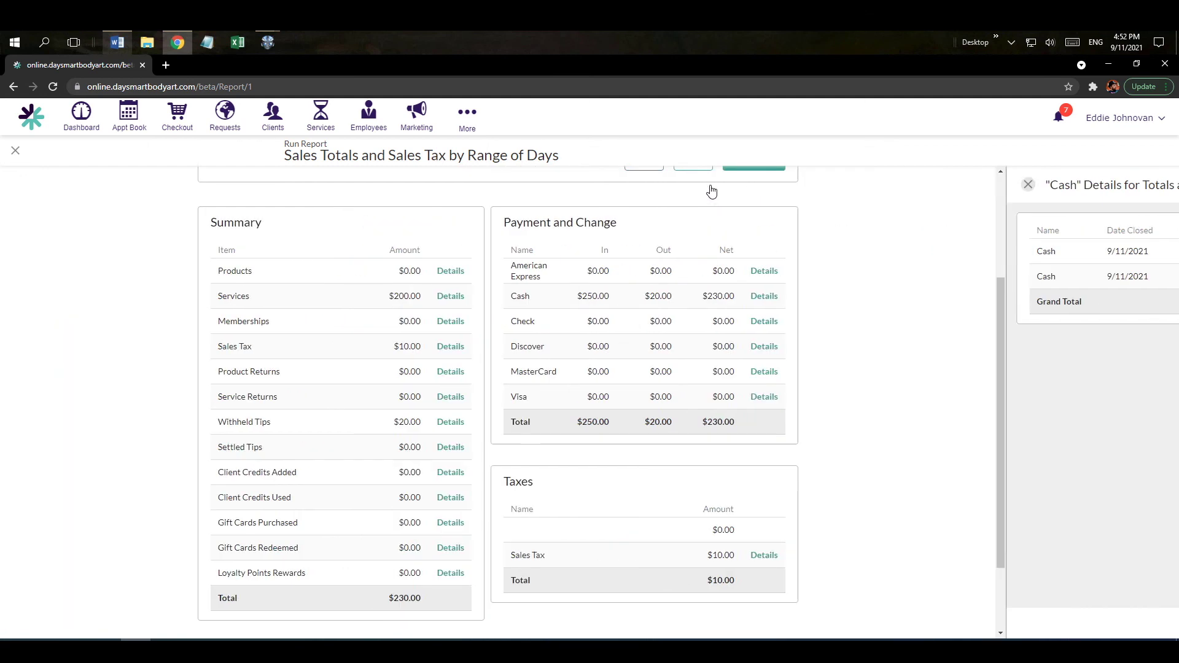
scroll(970, 360, "down", 2)
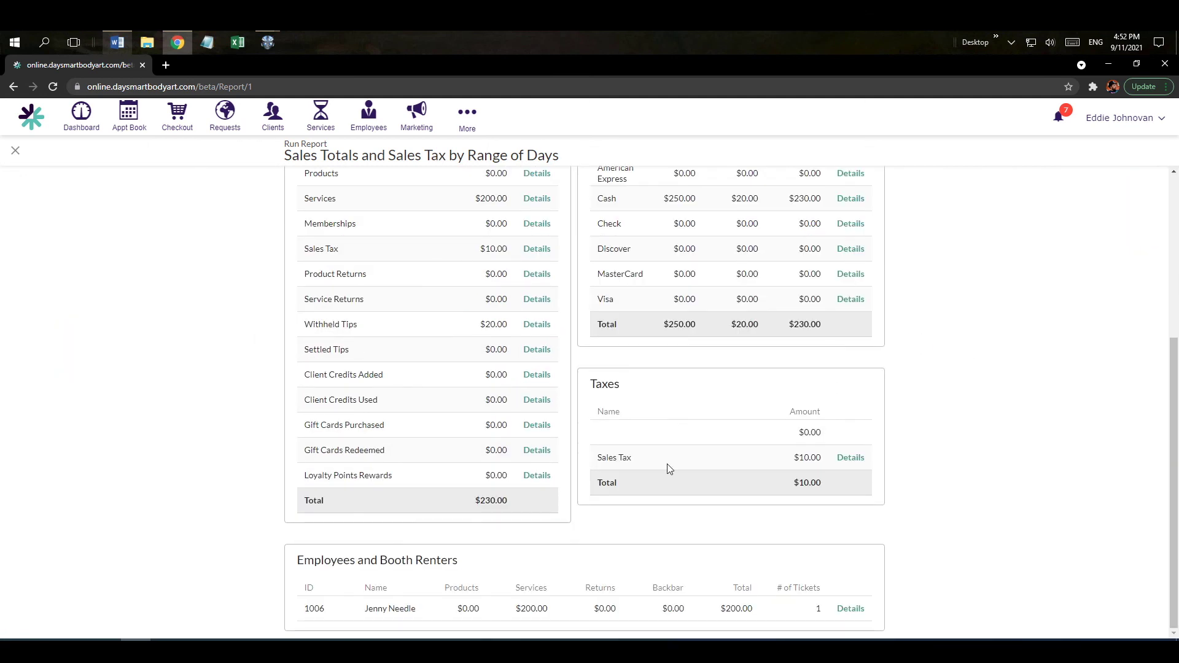
left_click_drag(302, 564, 453, 566)
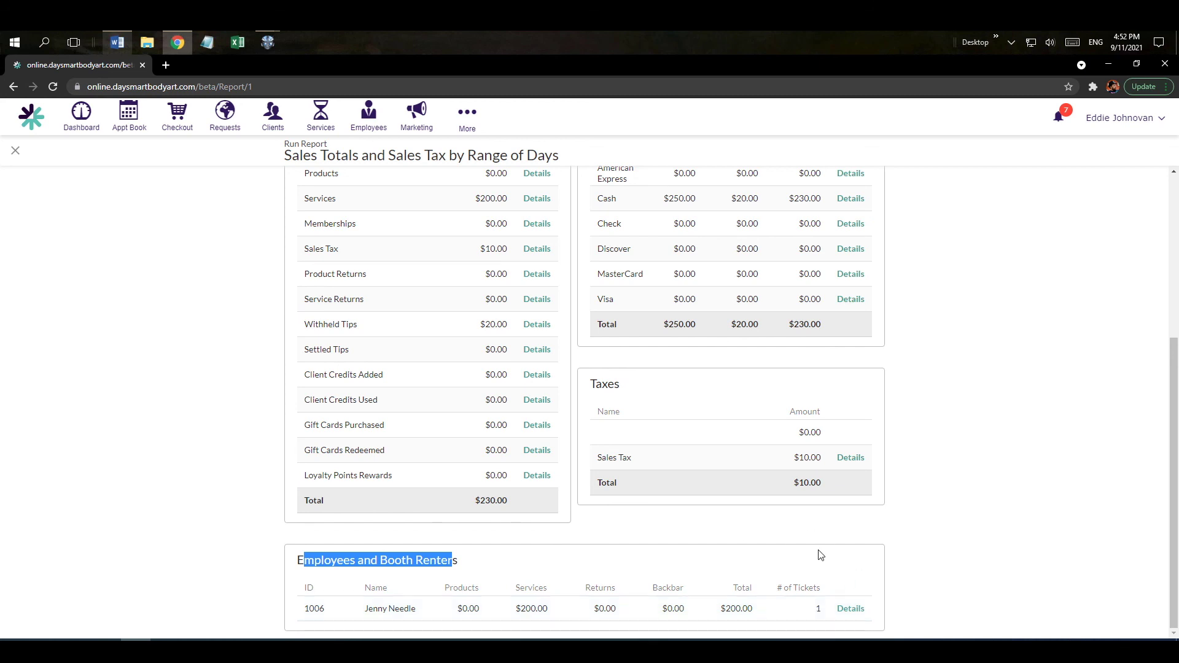
scroll(955, 468, "up", 4)
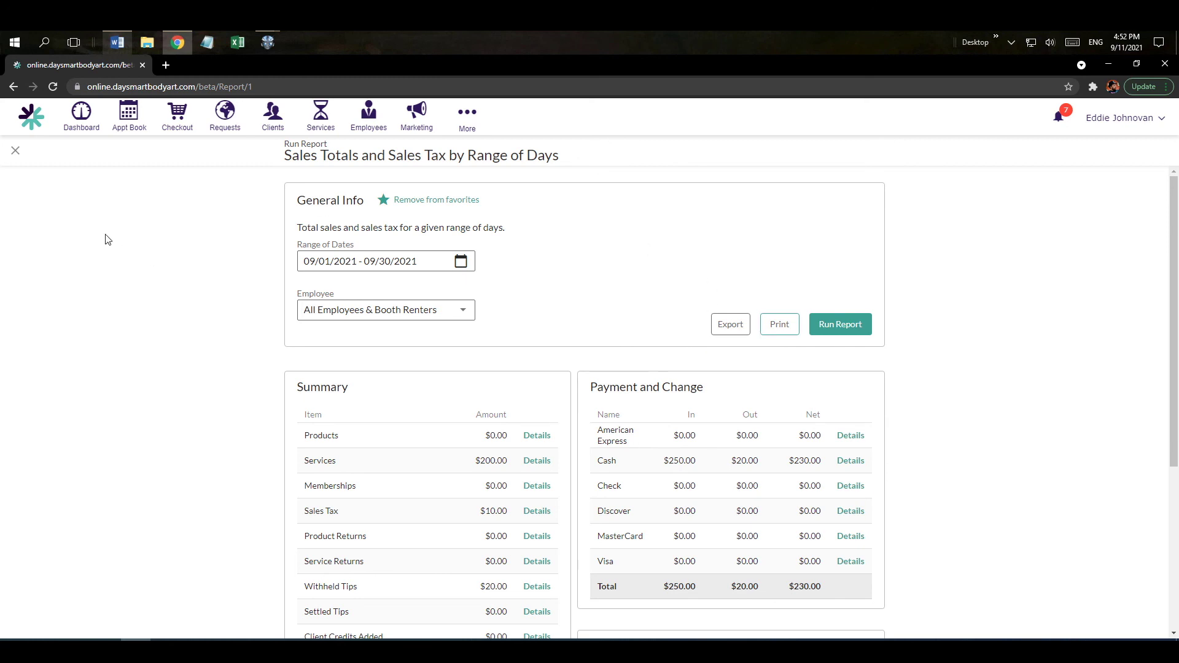
Close the report and go to Options settings with E-MAIL & TEXTING expanded.
left_click(15, 150)
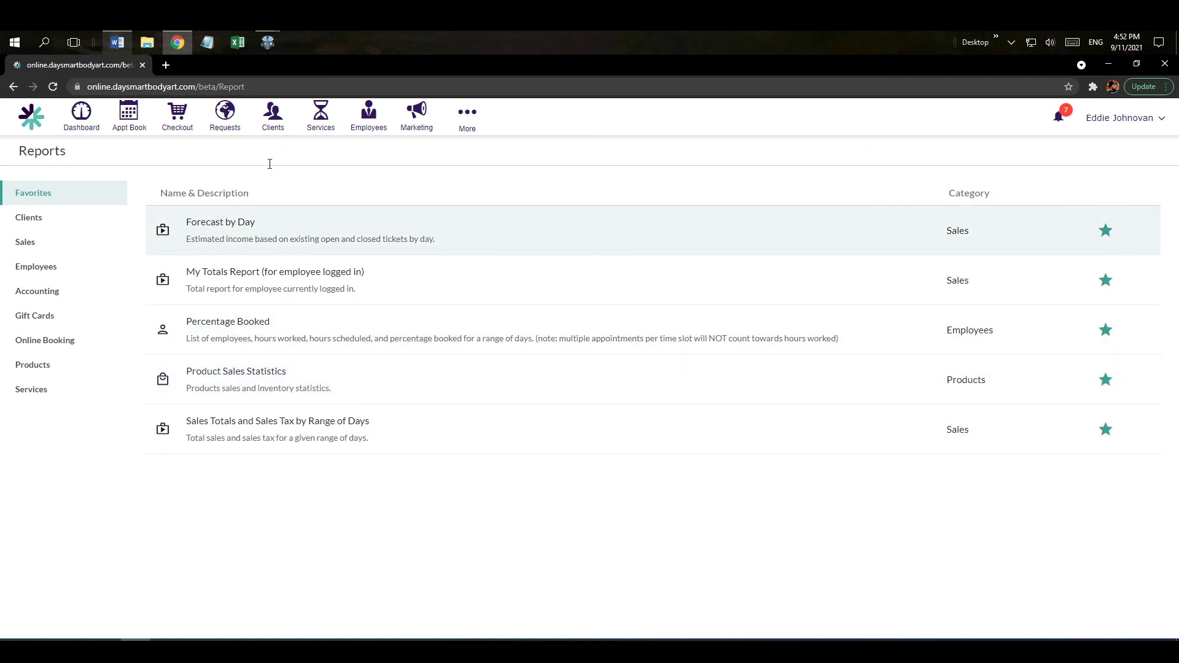
left_click(473, 128)
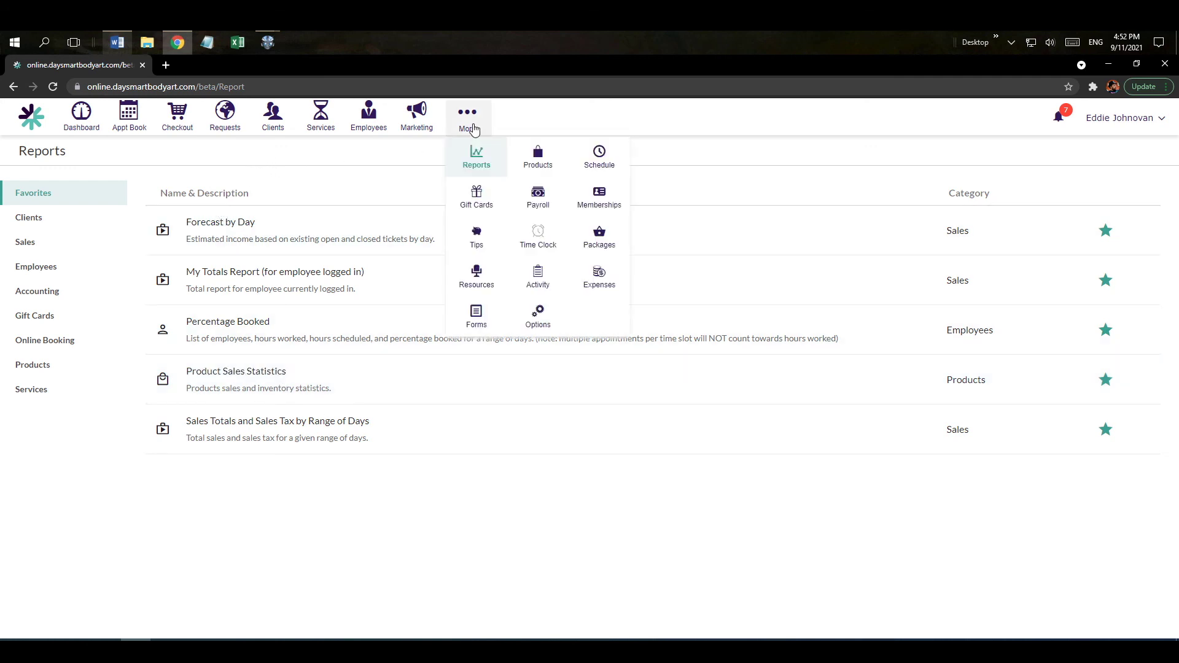
left_click(536, 321)
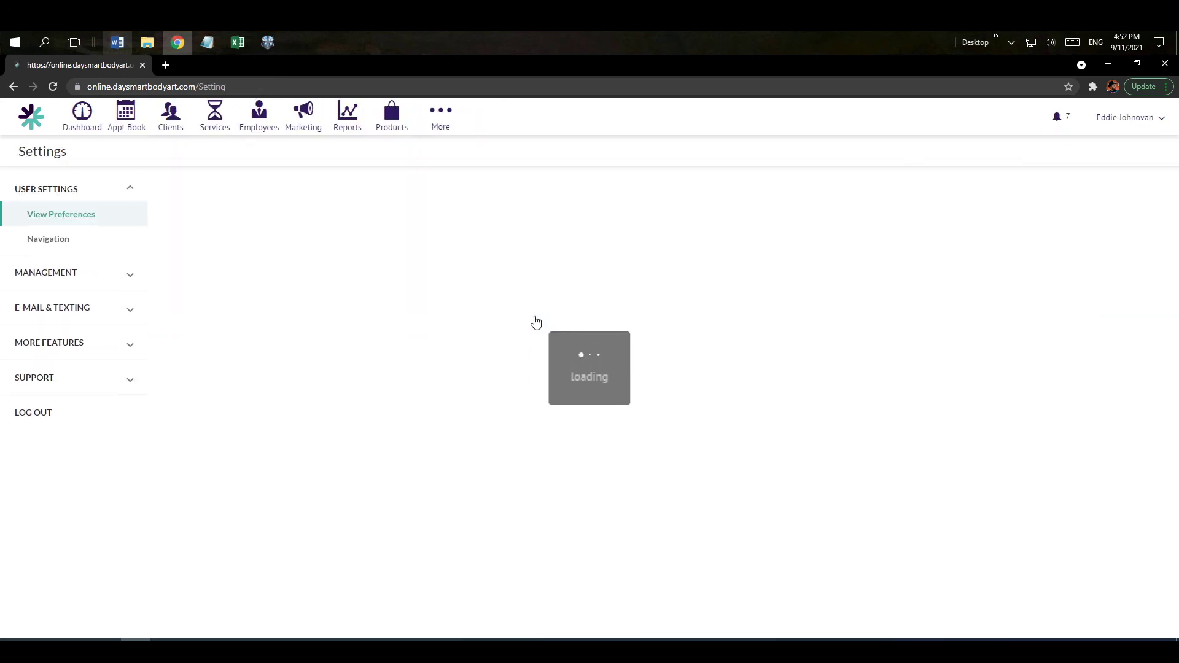
left_click(60, 313)
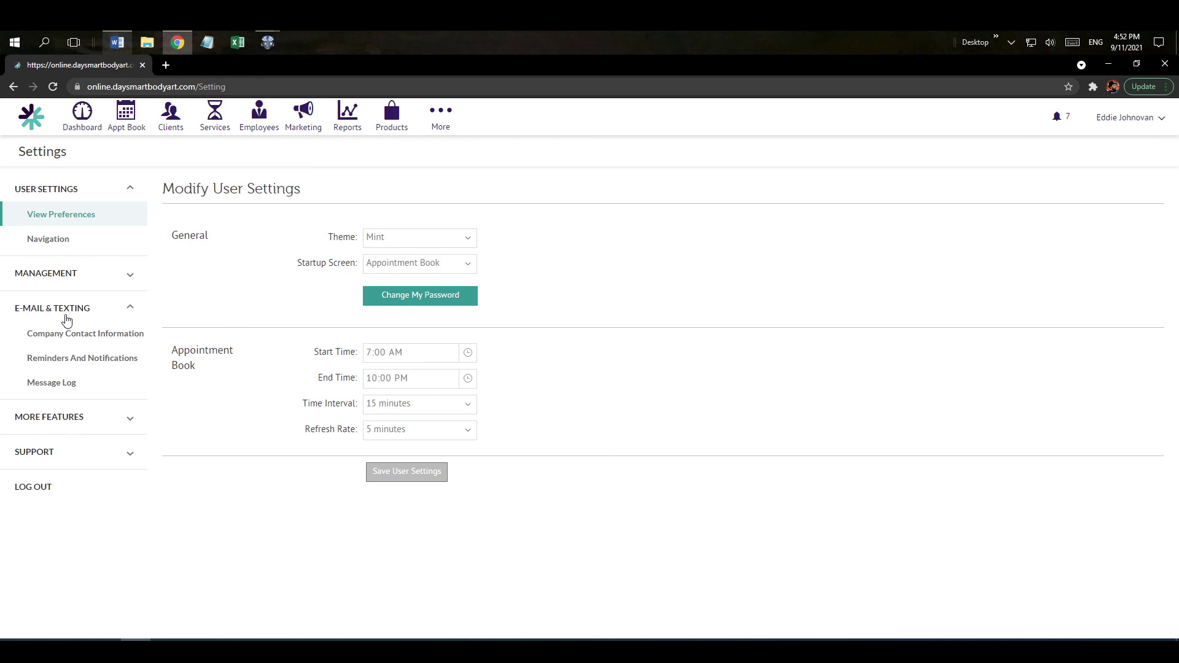
Review Reminders And Notifications across the Scheduled, Changed, Canceled and Reminders tabs.
left_click(76, 365)
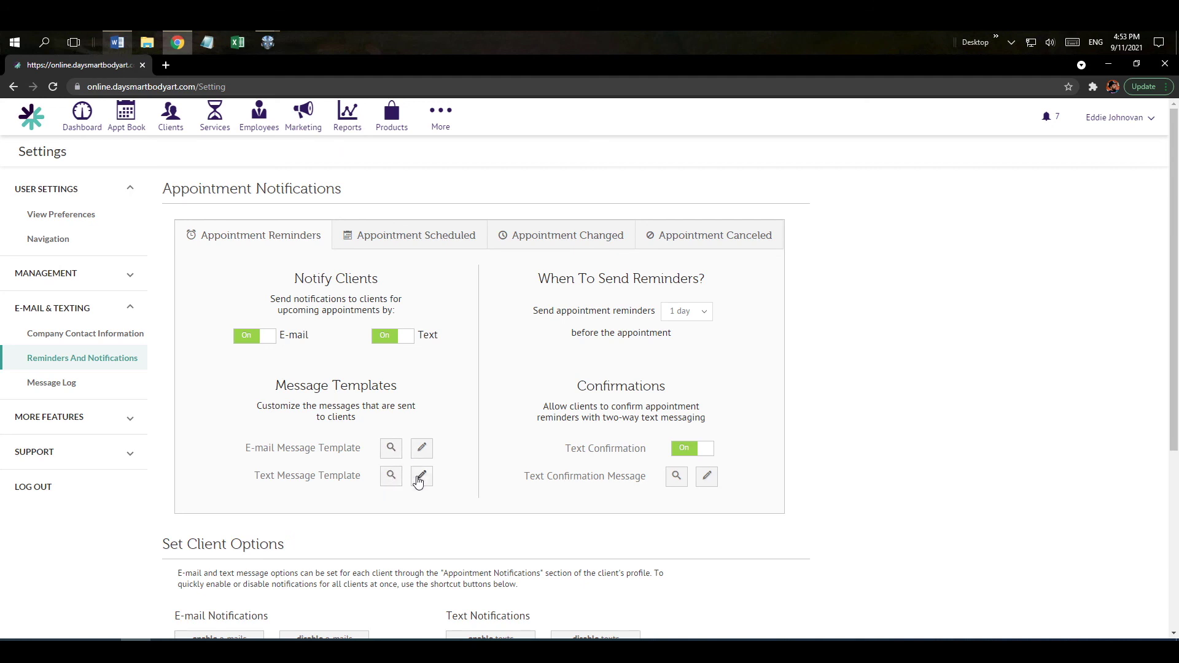
left_click_drag(577, 387, 671, 391)
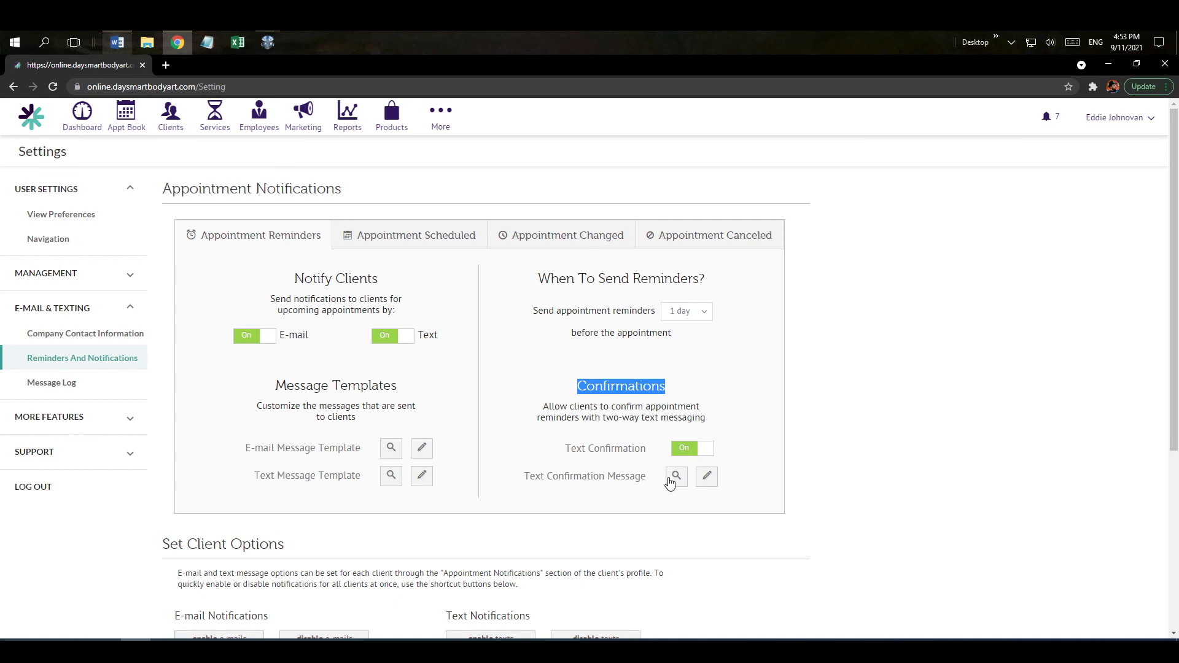
left_click(396, 243)
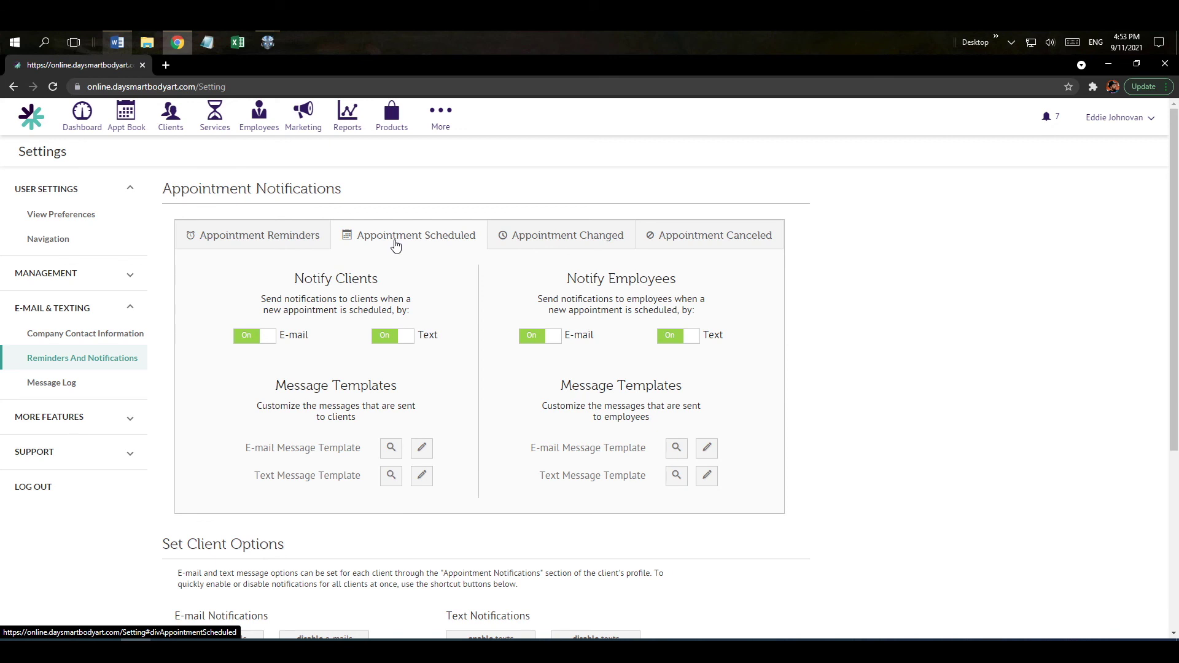
left_click(550, 233)
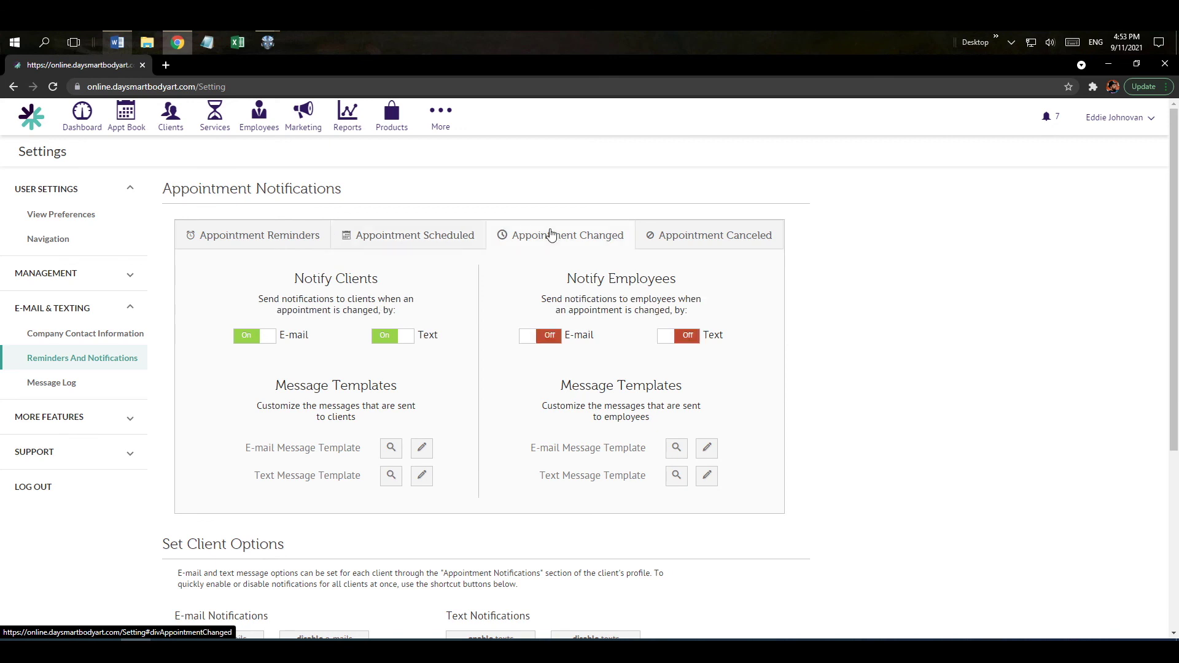
left_click(712, 238)
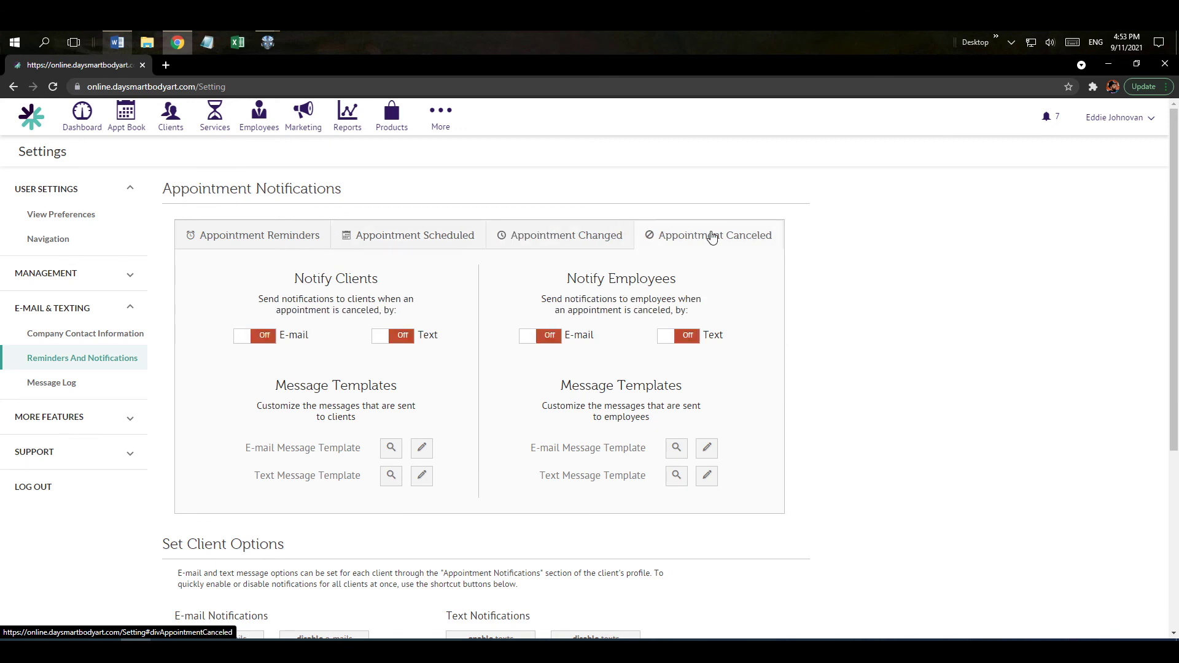
left_click(574, 240)
left_click(414, 241)
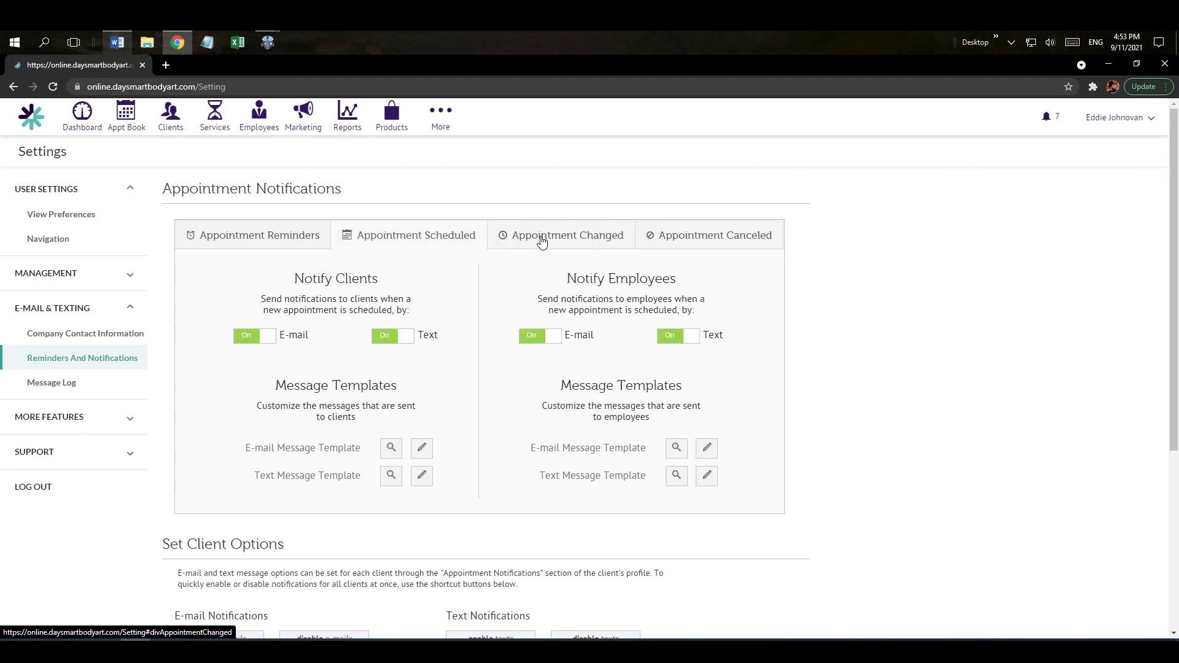
left_click_drag(565, 279, 679, 292)
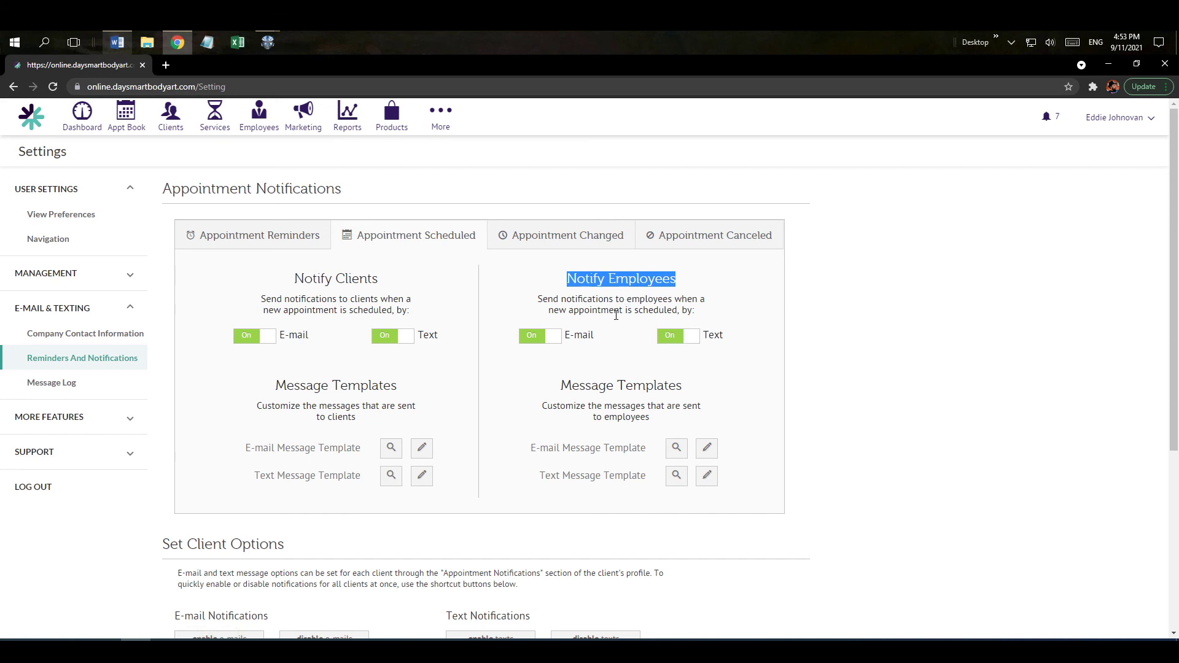
left_click(261, 241)
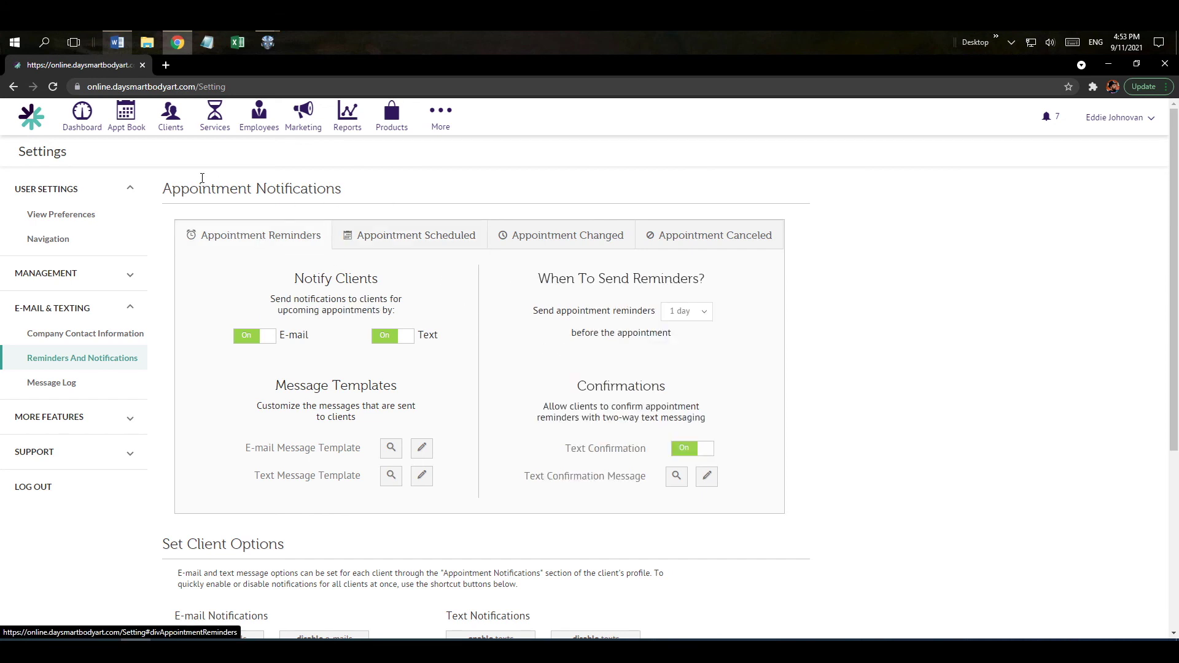
Go back to the Appointment Book for Saturday, September 11, 2021.
left_click(130, 120)
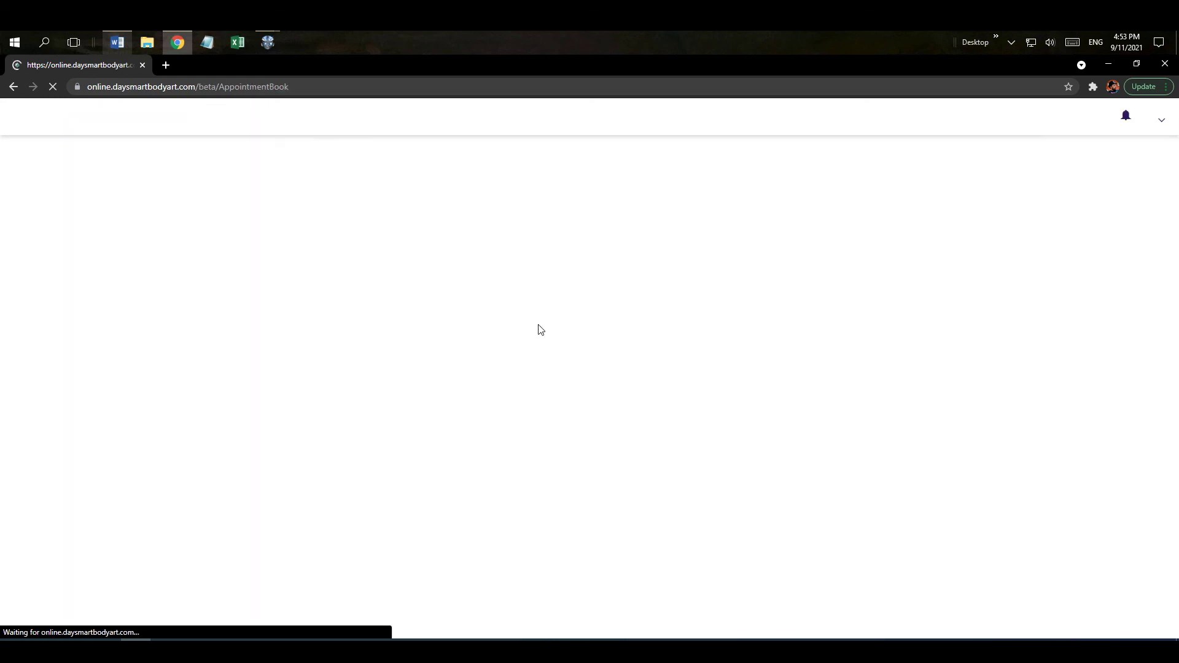